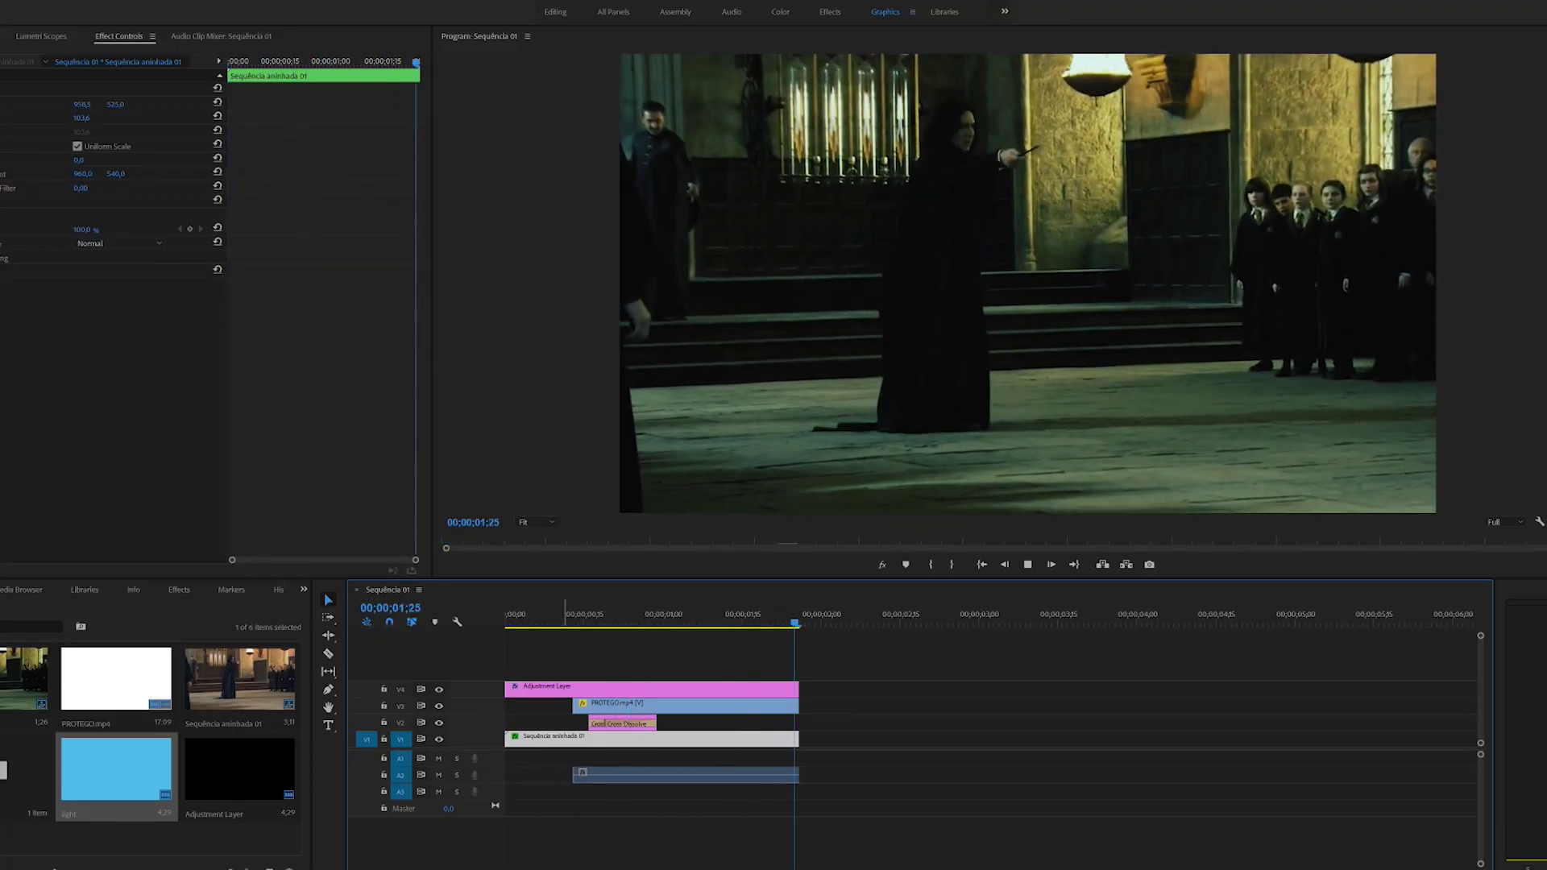
- Play and scrub through the finished spell composite to review how the shield effect appears over the scene
key(space)
drag(647, 623, 568, 623)
key(Right)
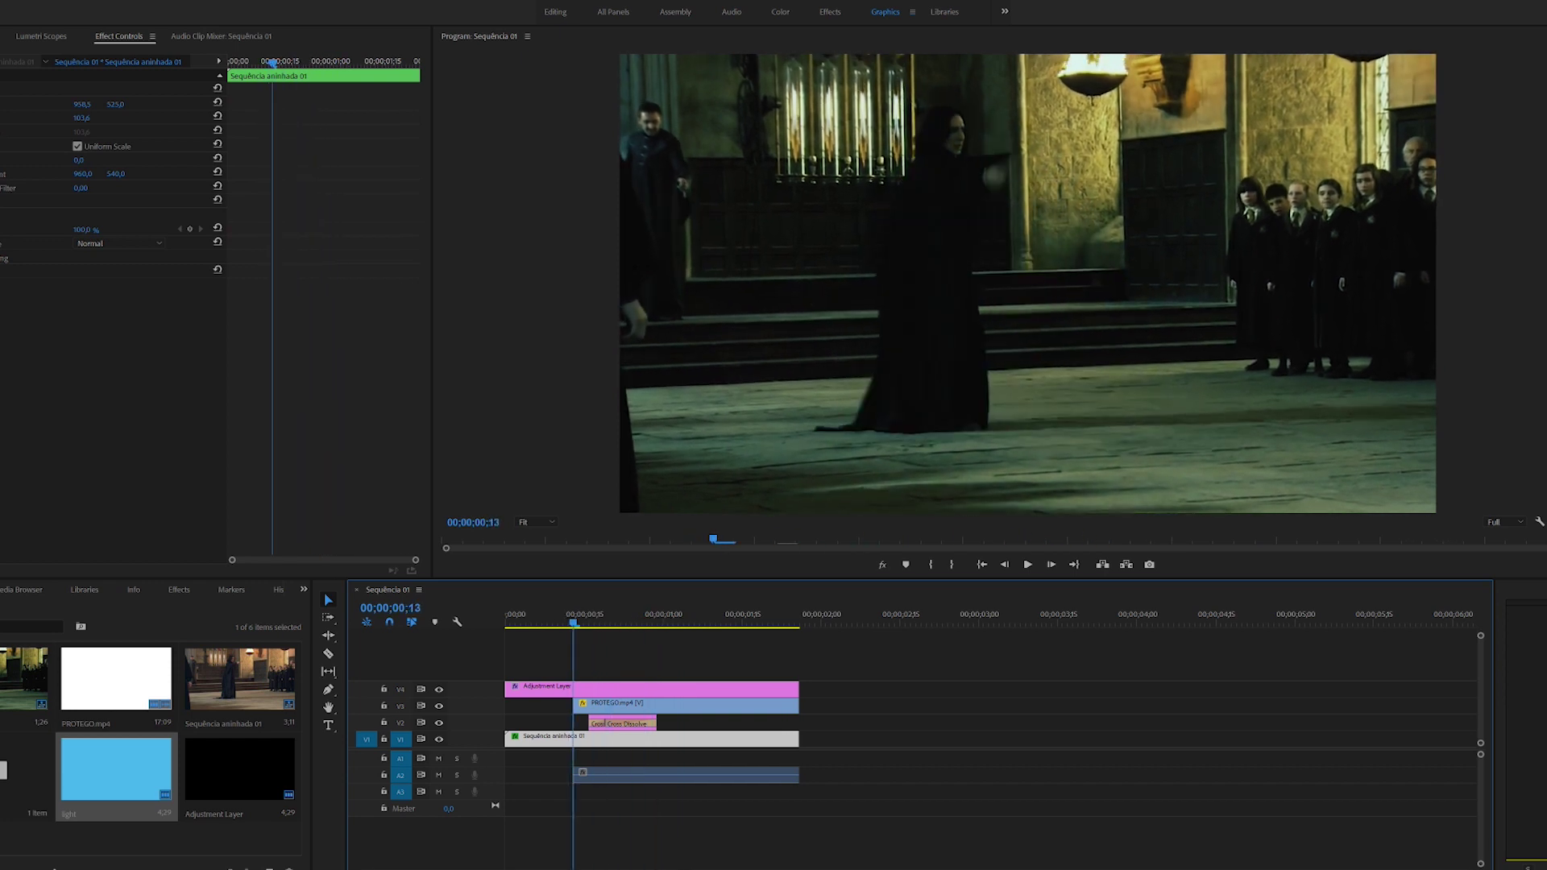
key(space)
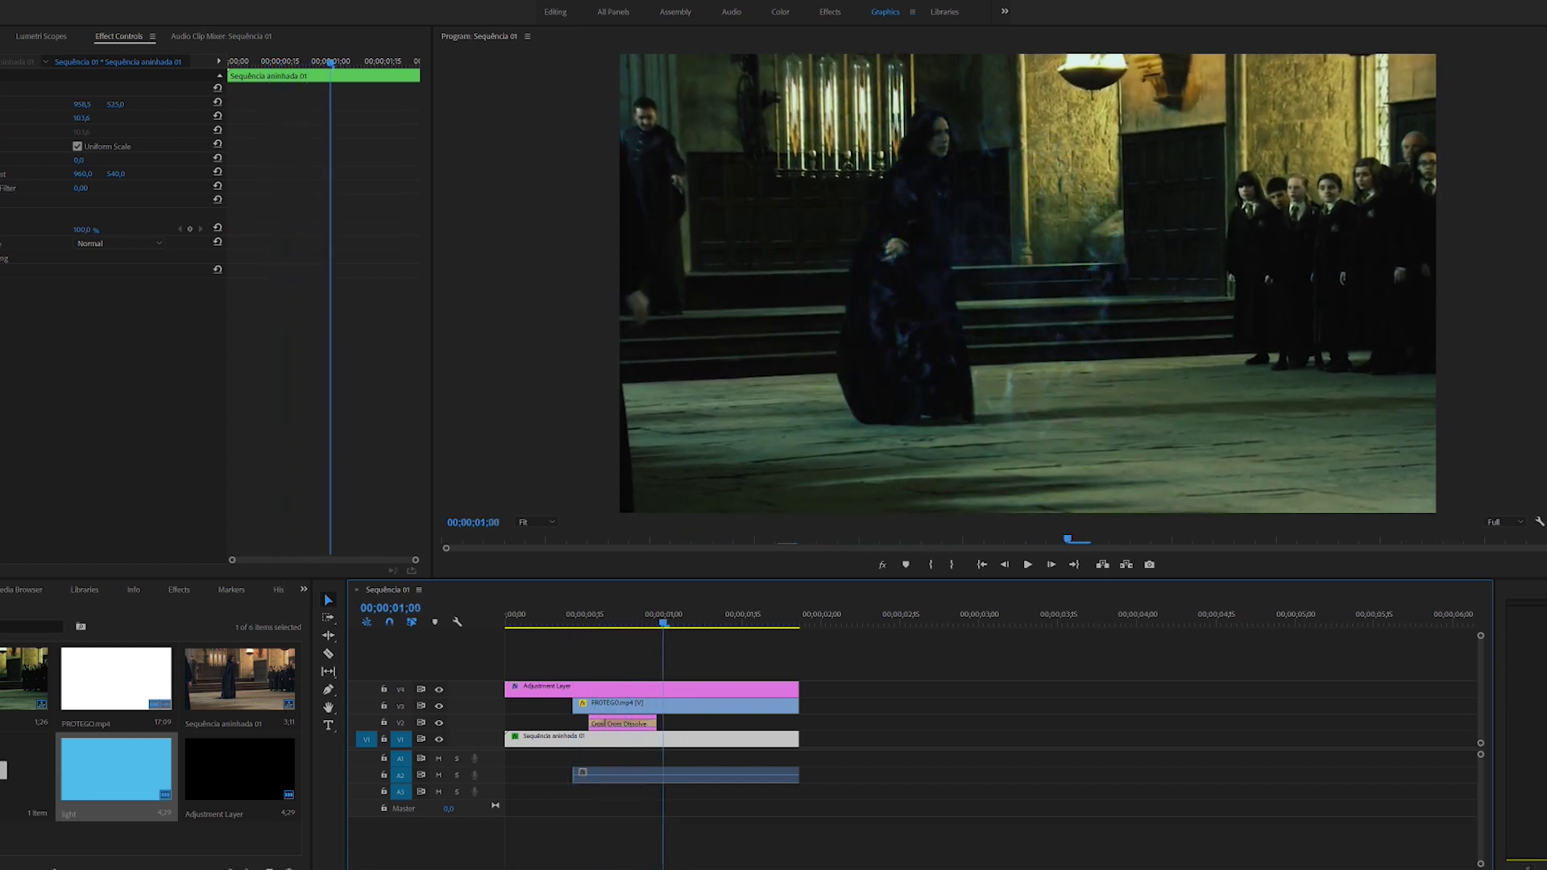
drag(703, 622, 663, 623)
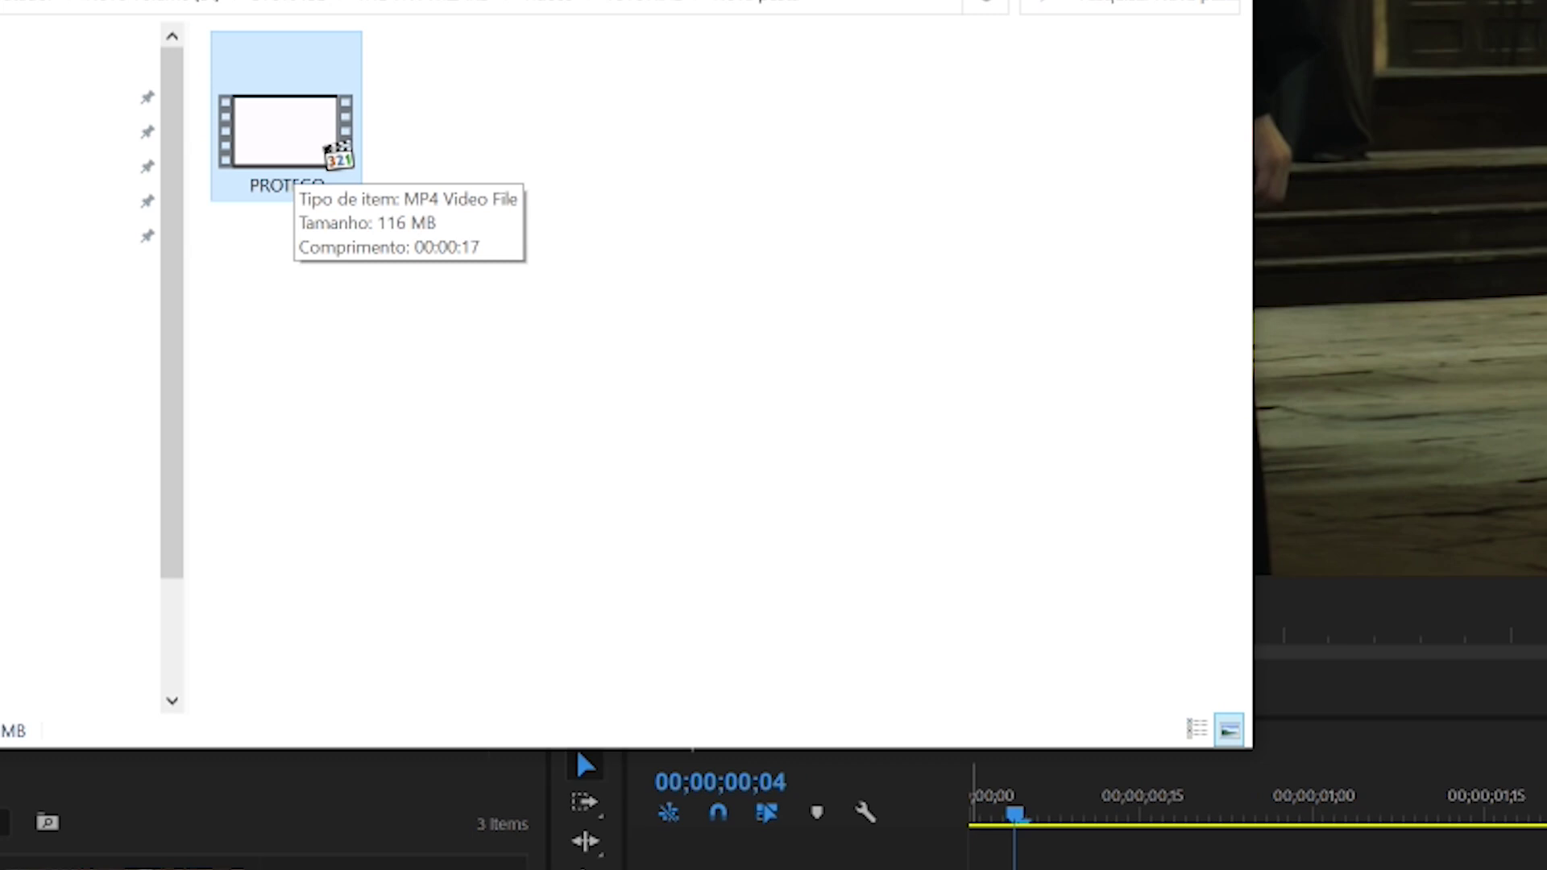
- Import the PROTEGO.mp4 file from the file folder onto track V2, aligned with the start of the nested sequence
drag(376, 33, 1048, 521)
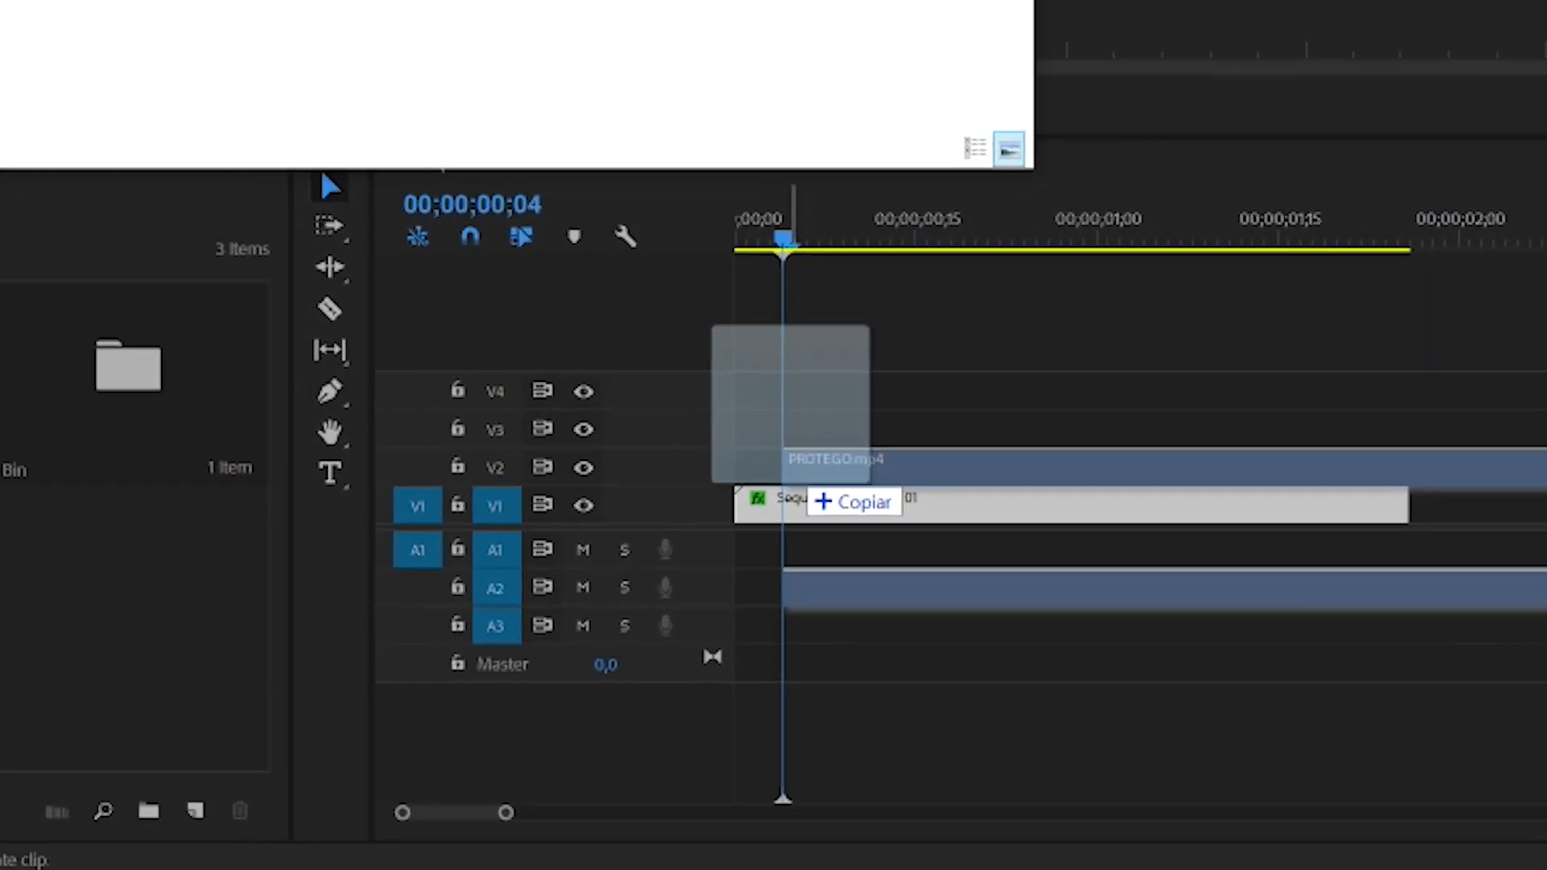
drag(805, 487, 734, 487)
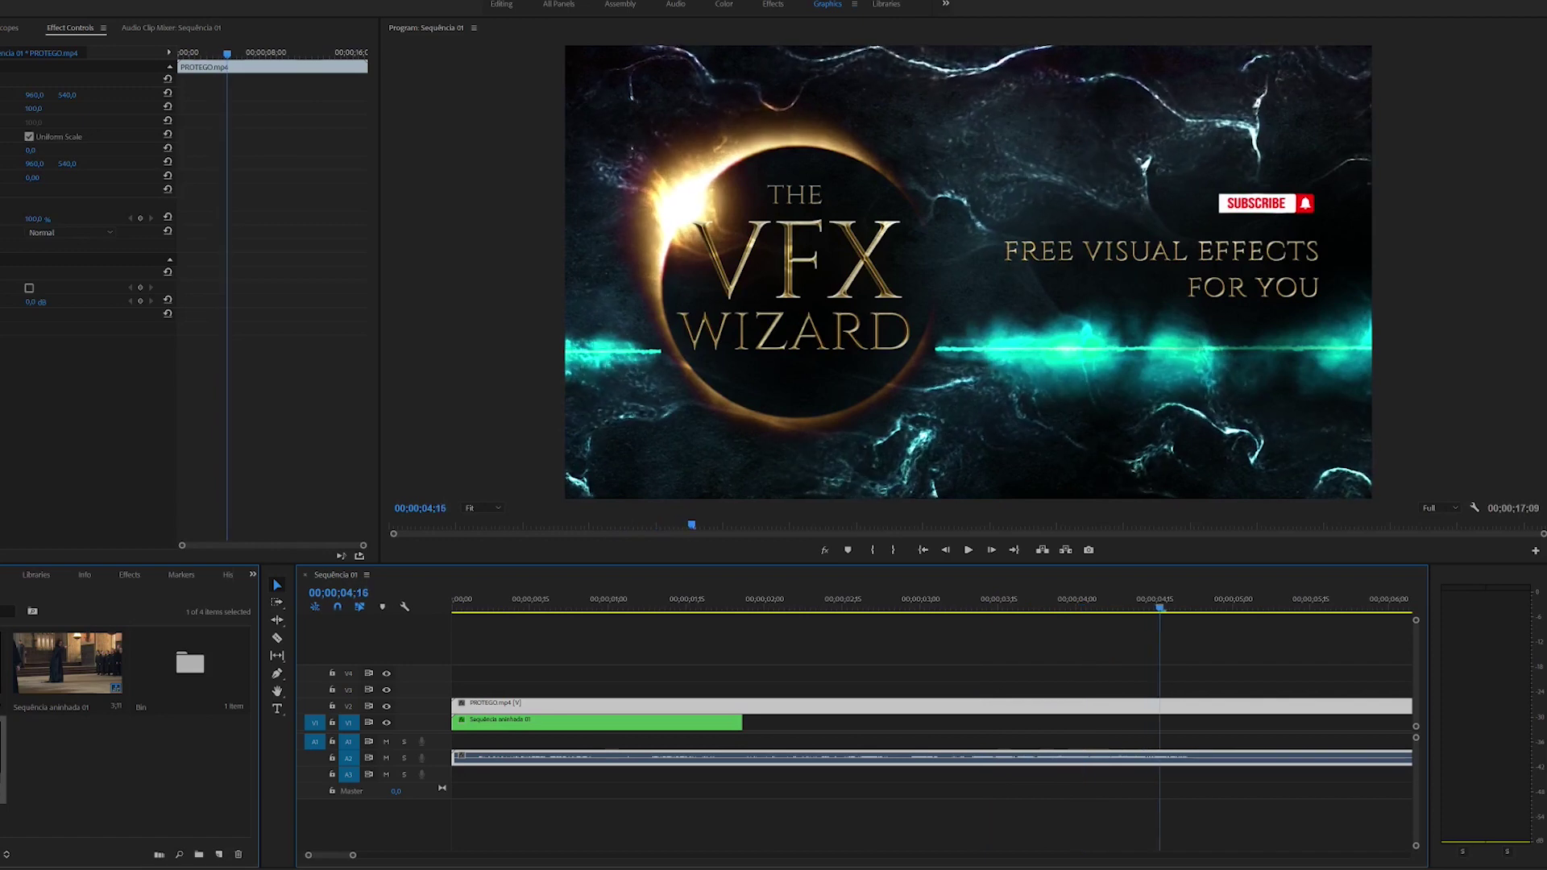
- Trim the beginning of the PROTEGO.mp4 clip to 00;00;06;20, removing the intro before the effect
key(backslash)
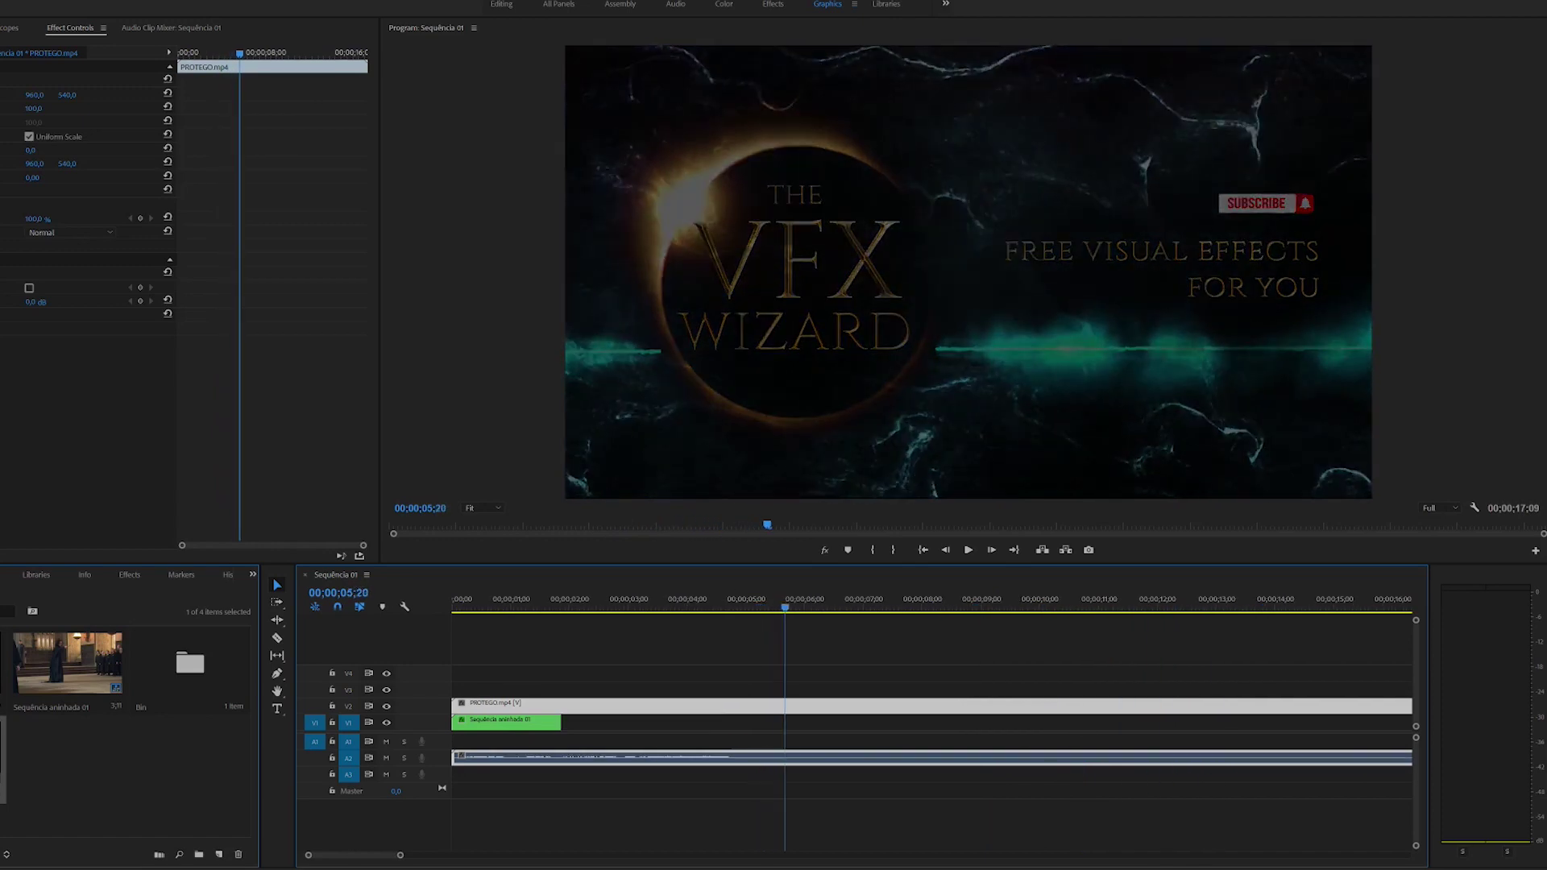
key(Right)
key(Right)
key(Right)
key(Right)
key(Right)
key(Right)
key(Right)
key(Right)
key(Right)
key(Right)
key(Right)
key(Right)
key(Left)
key(Left)
key(Left)
key(Left)
key(Left)
key(Left)
key(Left)
key(Left)
key(Left)
key(Left)
key(Left)
key(Left)
key(Left)
key(Left)
key(Left)
key(Left)
key(Left)
key(Left)
key(Left)
key(Left)
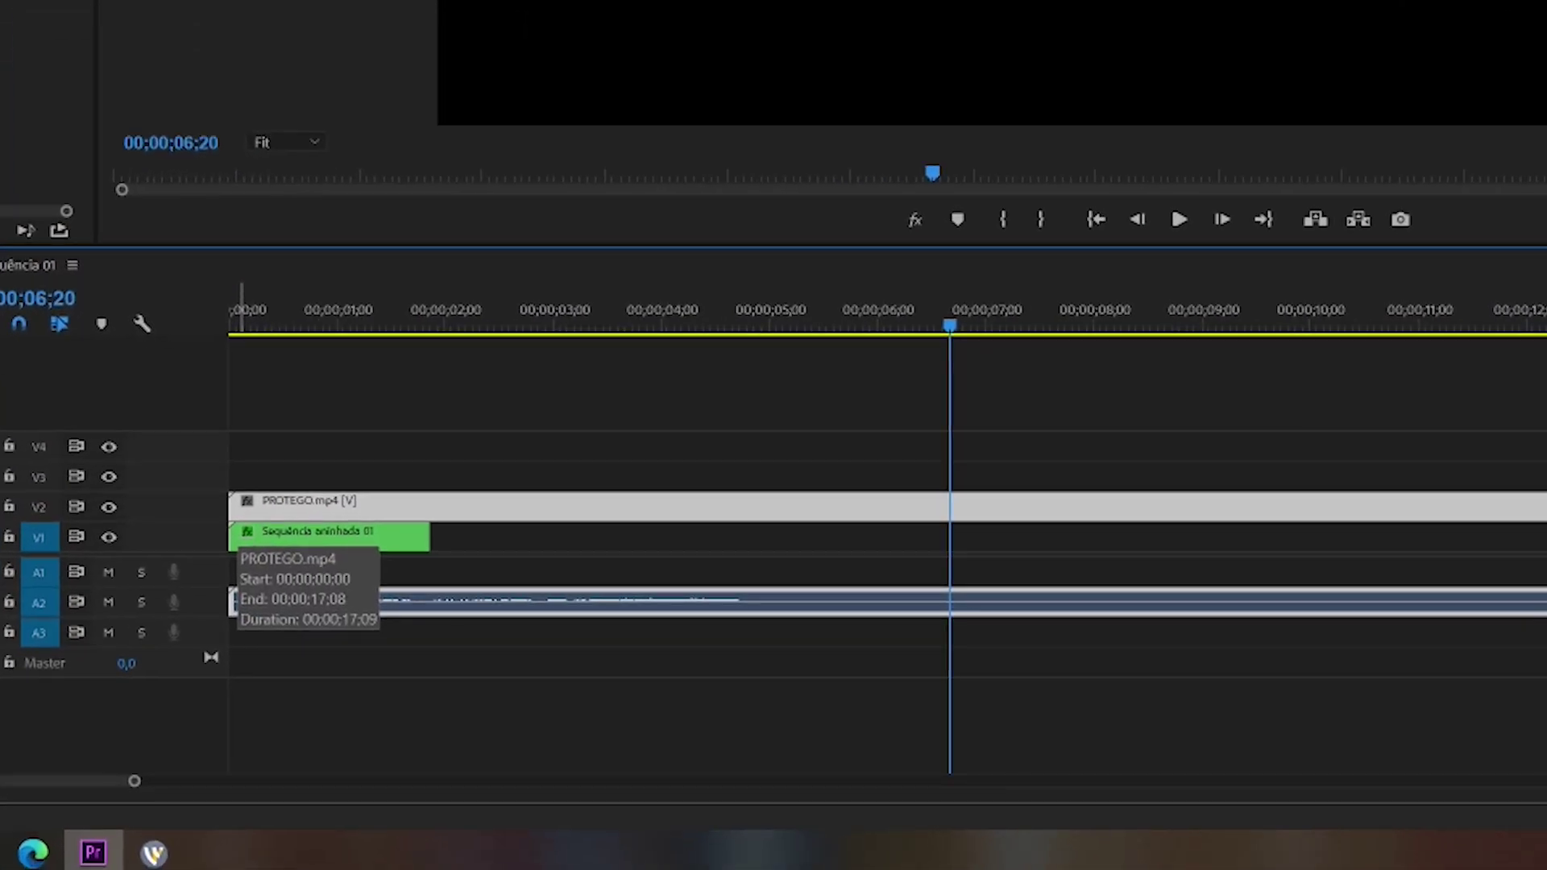
drag(234, 601, 950, 603)
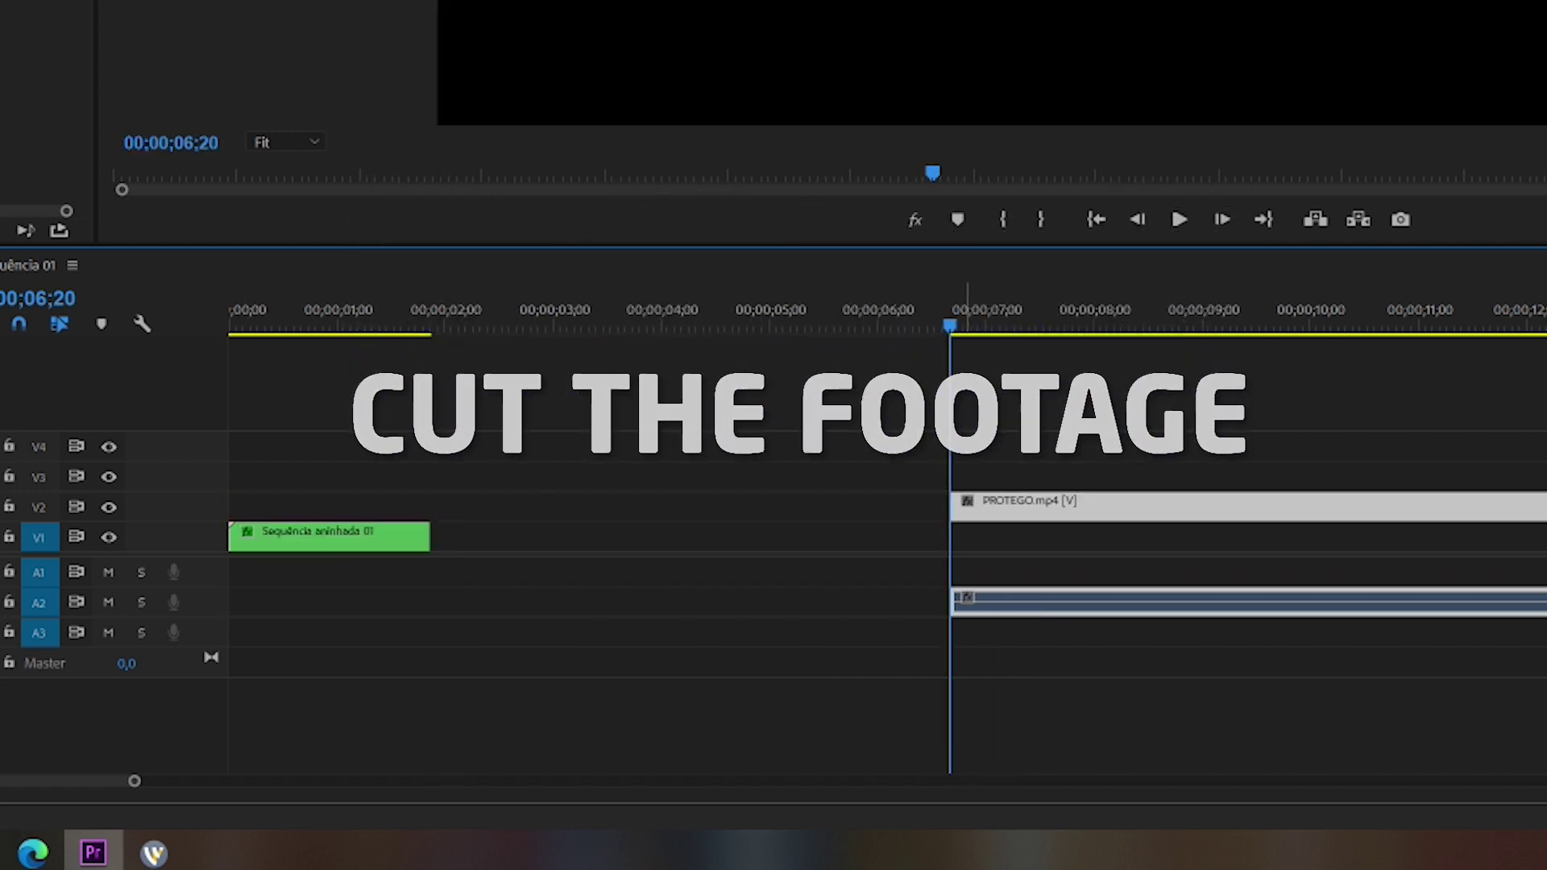
- Cut the PROTEGO.mp4 clip at 00;00;08;02, where the shield has faded out, and delete the part after the cut
key(space)
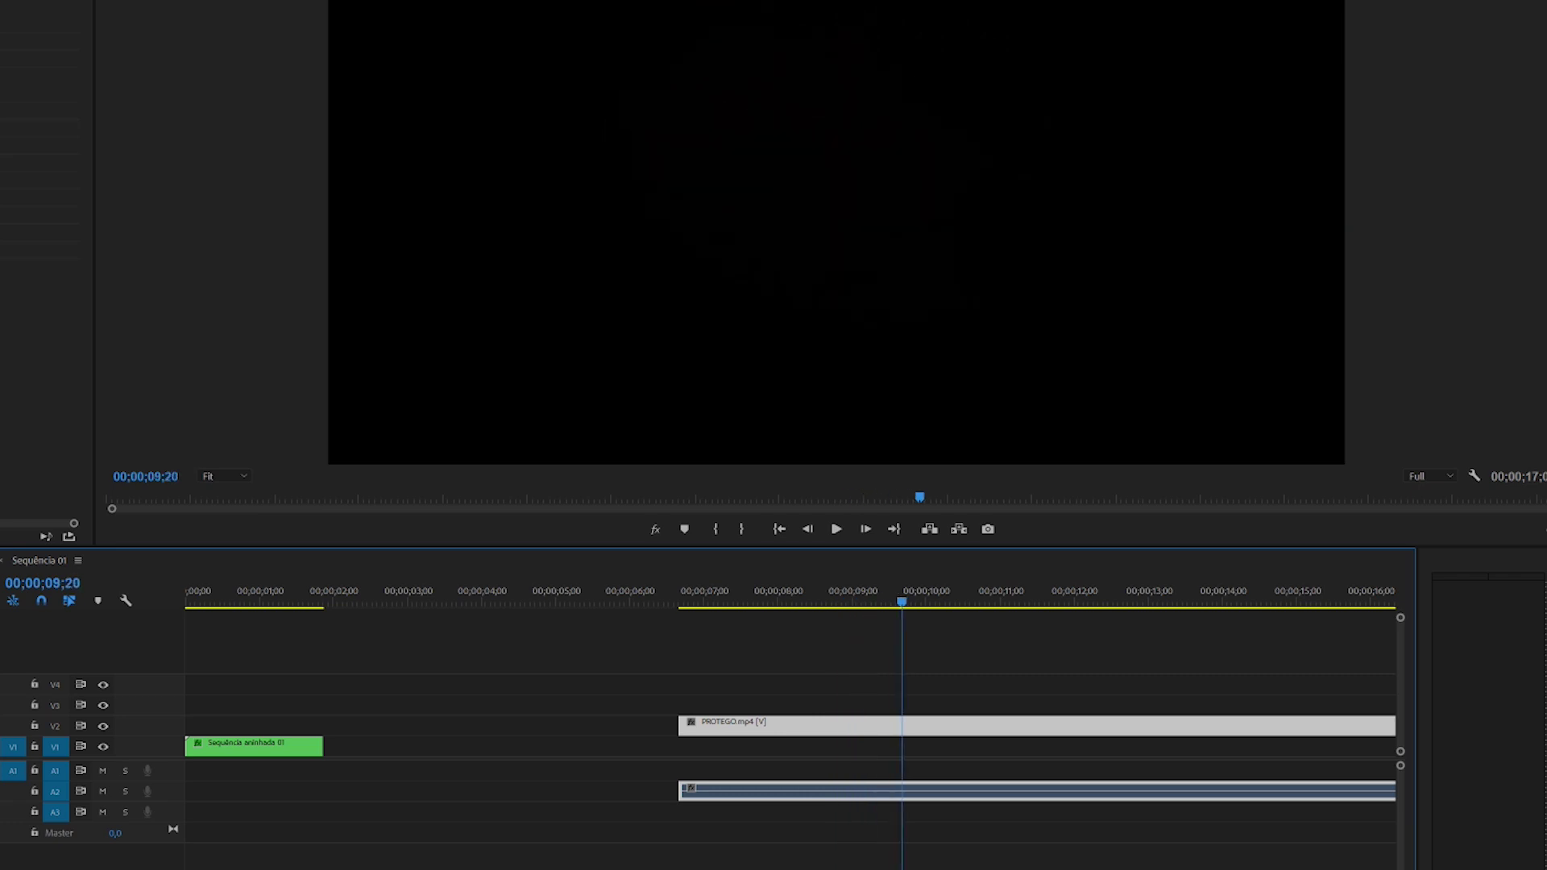
drag(1007, 602, 711, 601)
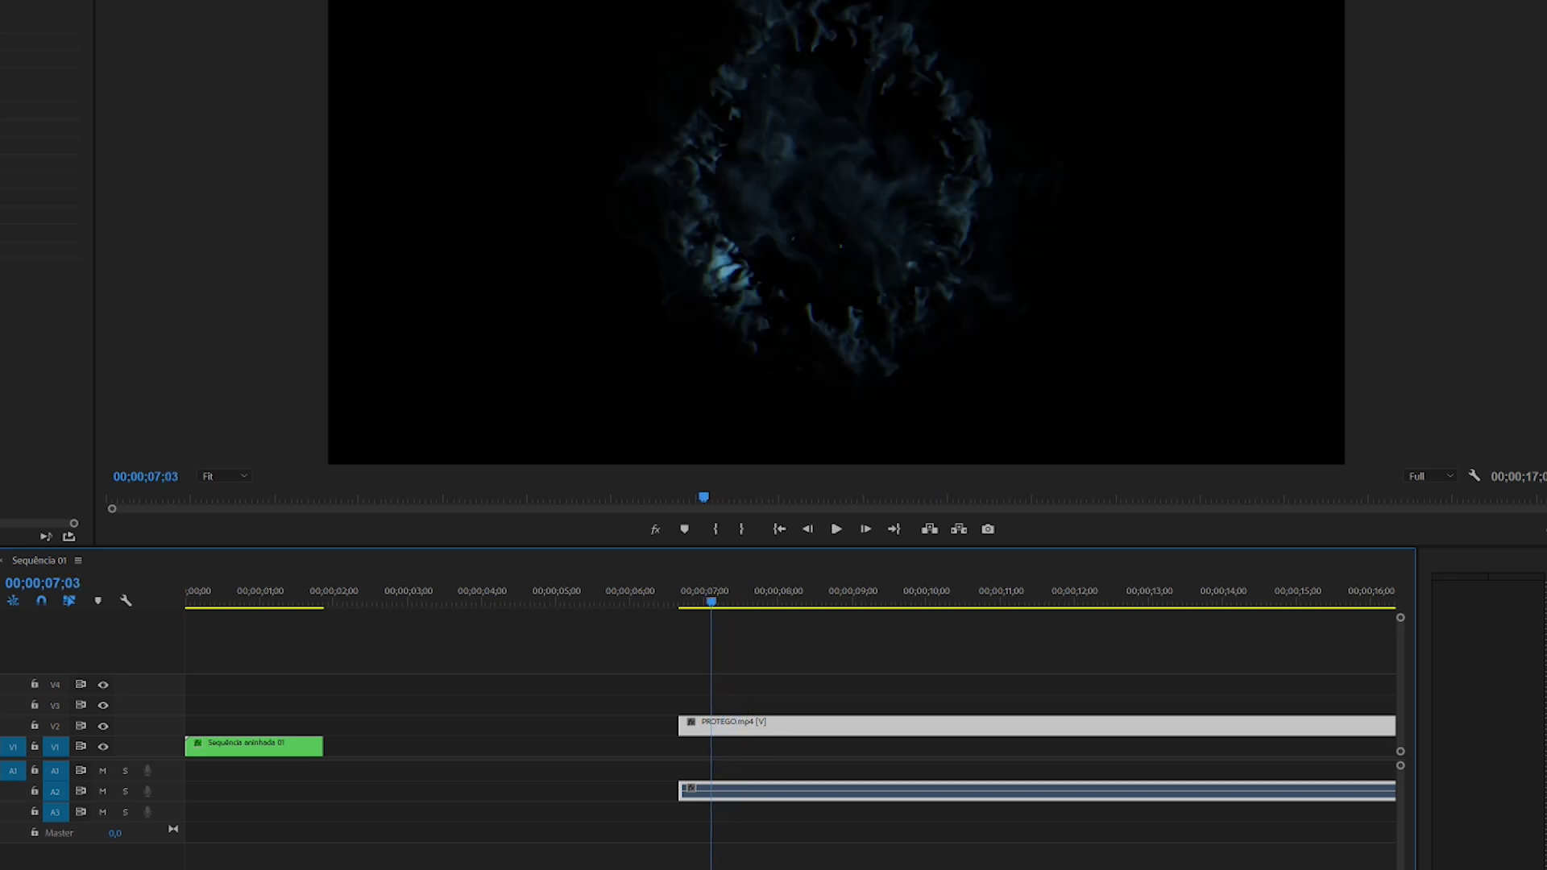
key(Right)
key(Right)
key(Right)
key(Right)
key(Right)
key(Right)
key(Right)
key(Right)
key(Right)
key(Right)
key(Right)
key(Right)
key(Right)
key(Right)
key(Right)
key(Right)
key(Right)
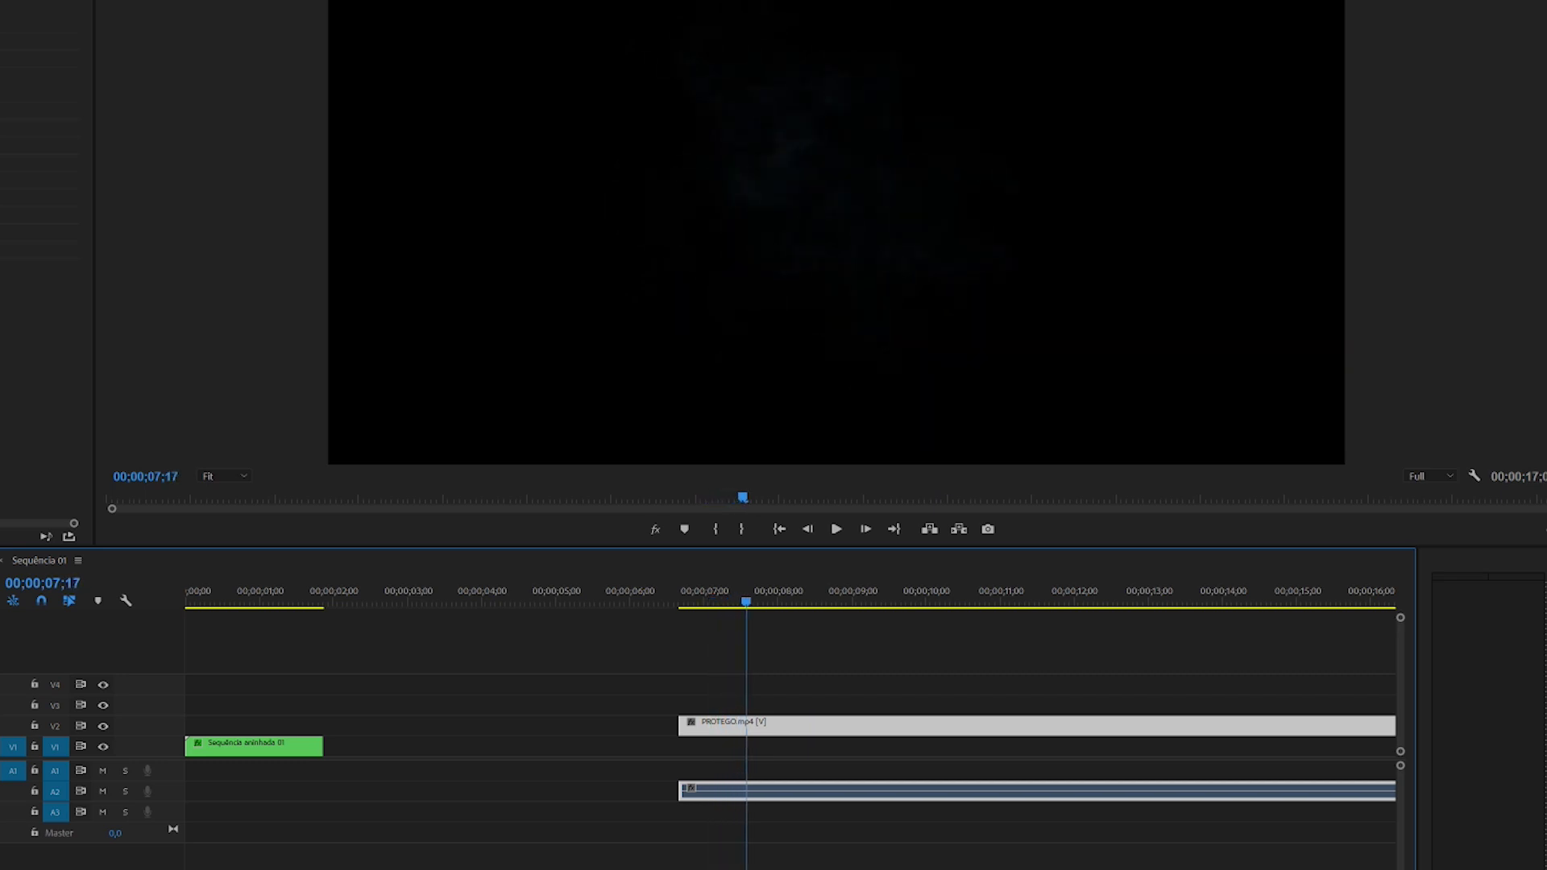
key(Right)
key(Right)
key(Right)
key(Right)
key(Right)
key(Right)
key(Right)
key(Right)
key(Right)
key(Right)
key(Right)
key(Right)
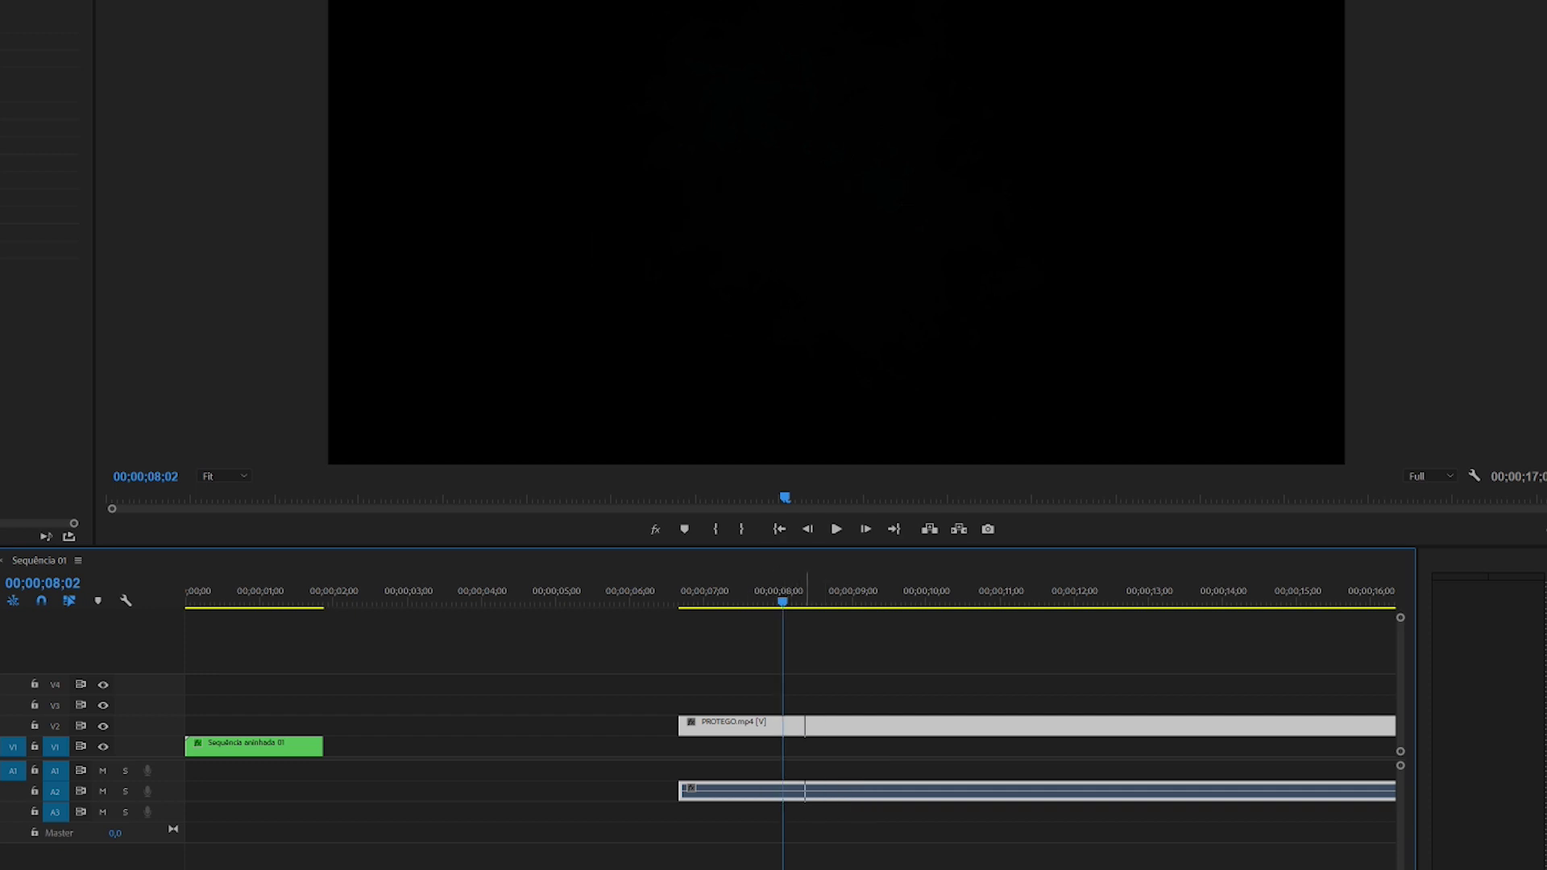
click(782, 725)
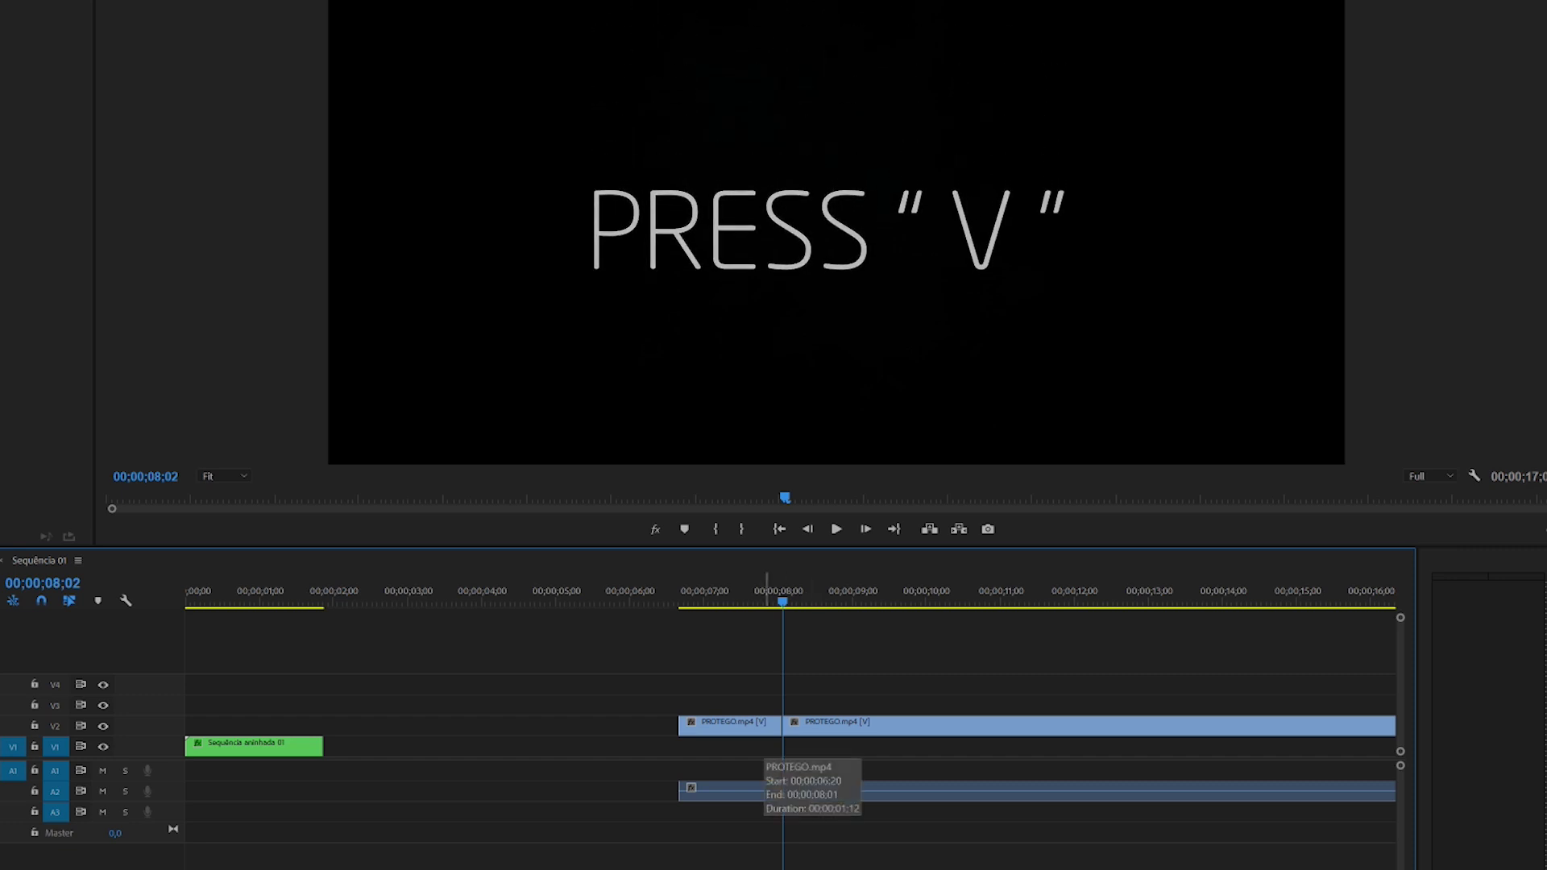
click(870, 725)
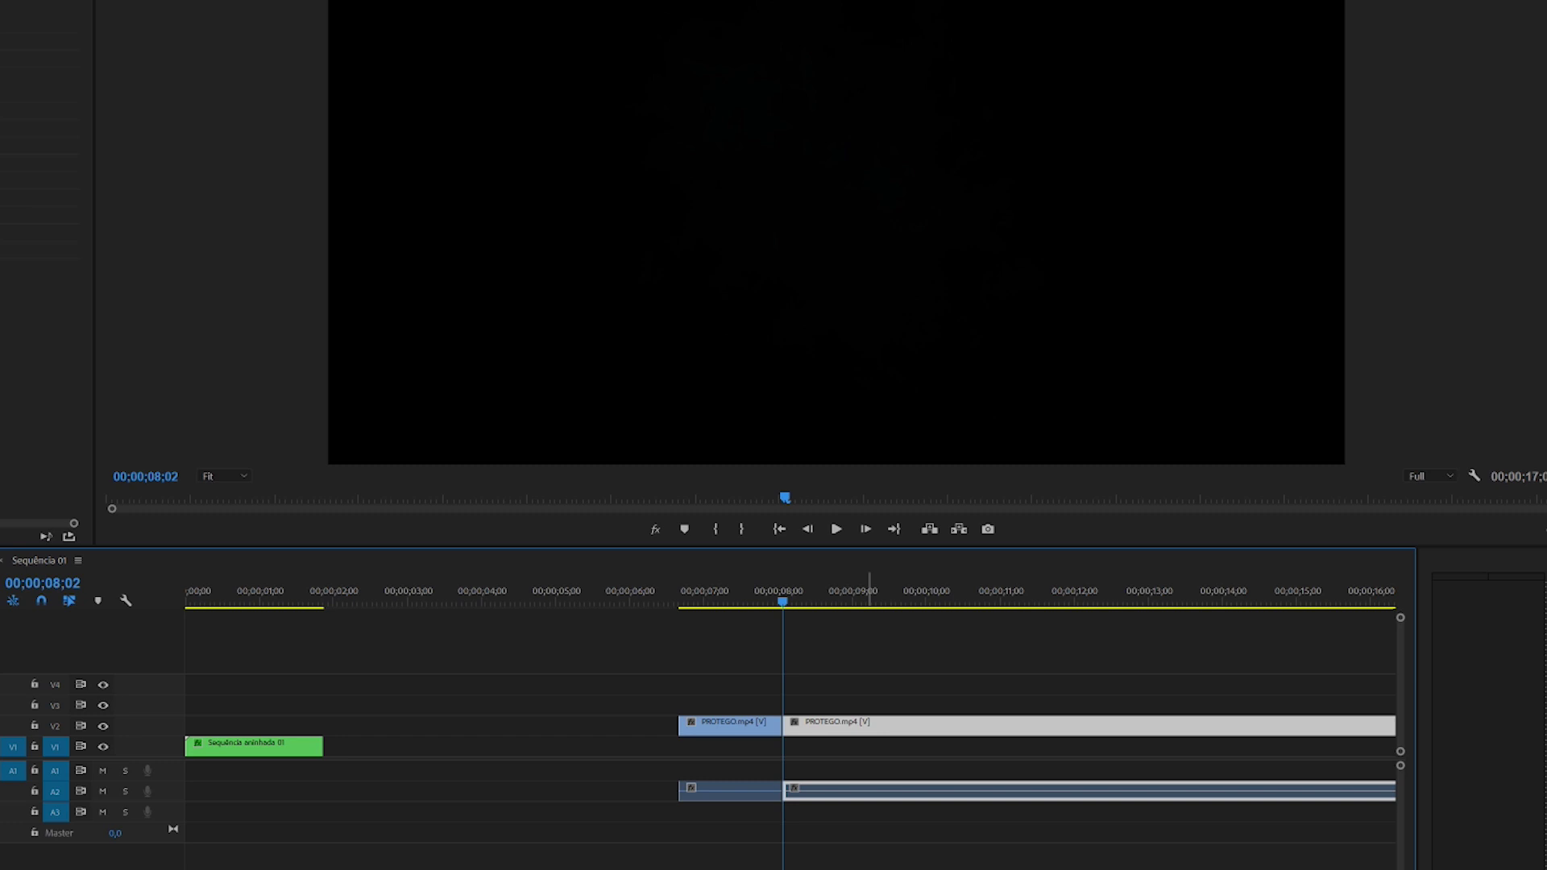
key(Delete)
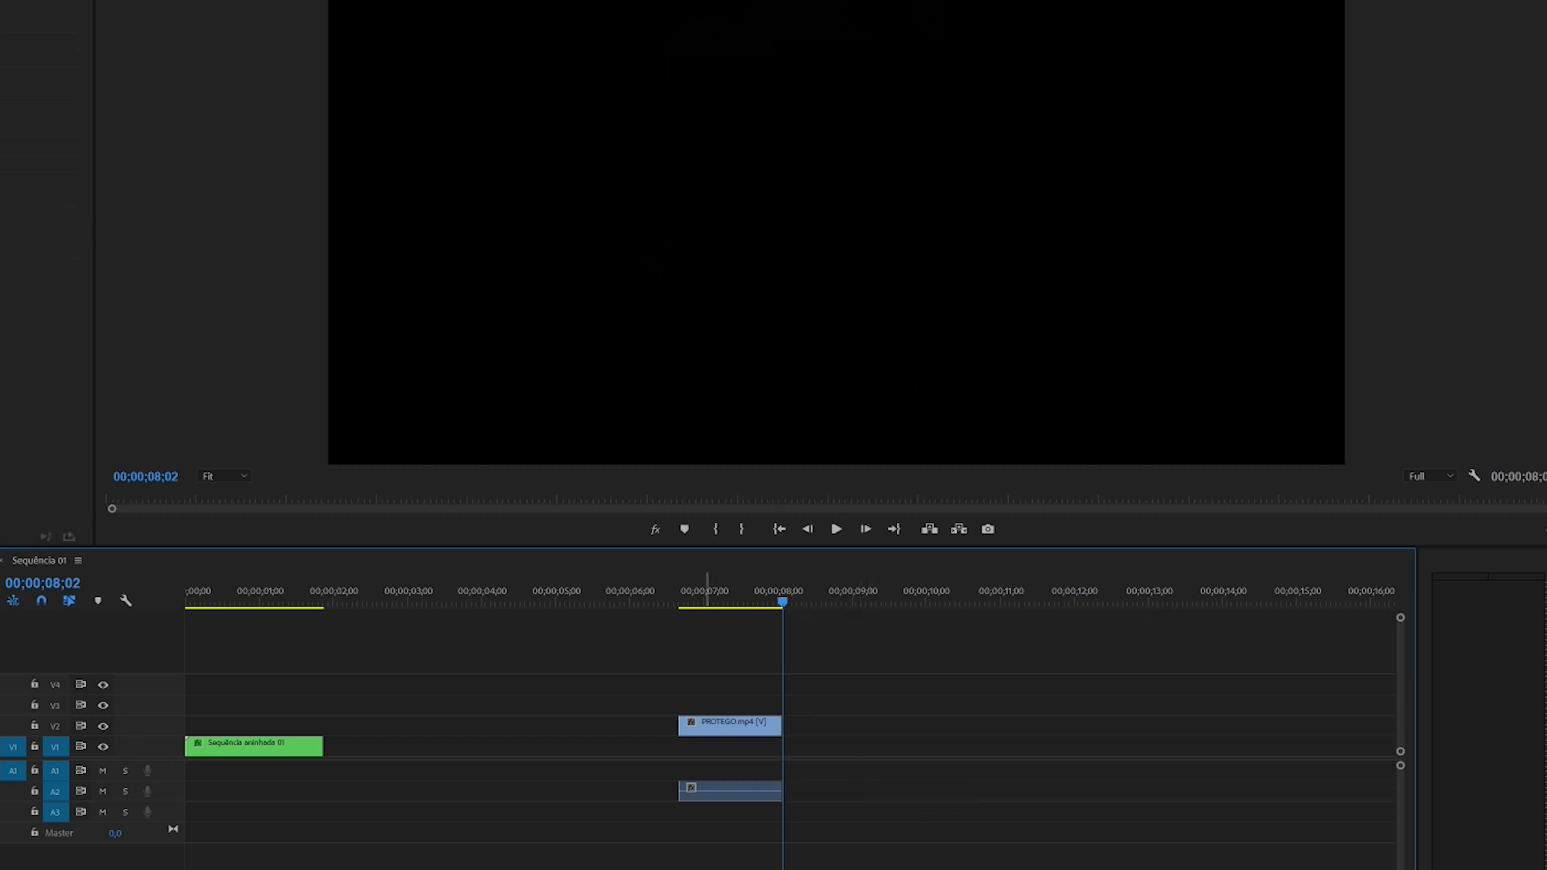
- Move the trimmed PROTEGO.mp4 clip to the sequence start above the nested footage and park the playhead at 00;00;00;09
click(729, 725)
drag(782, 601, 717, 601)
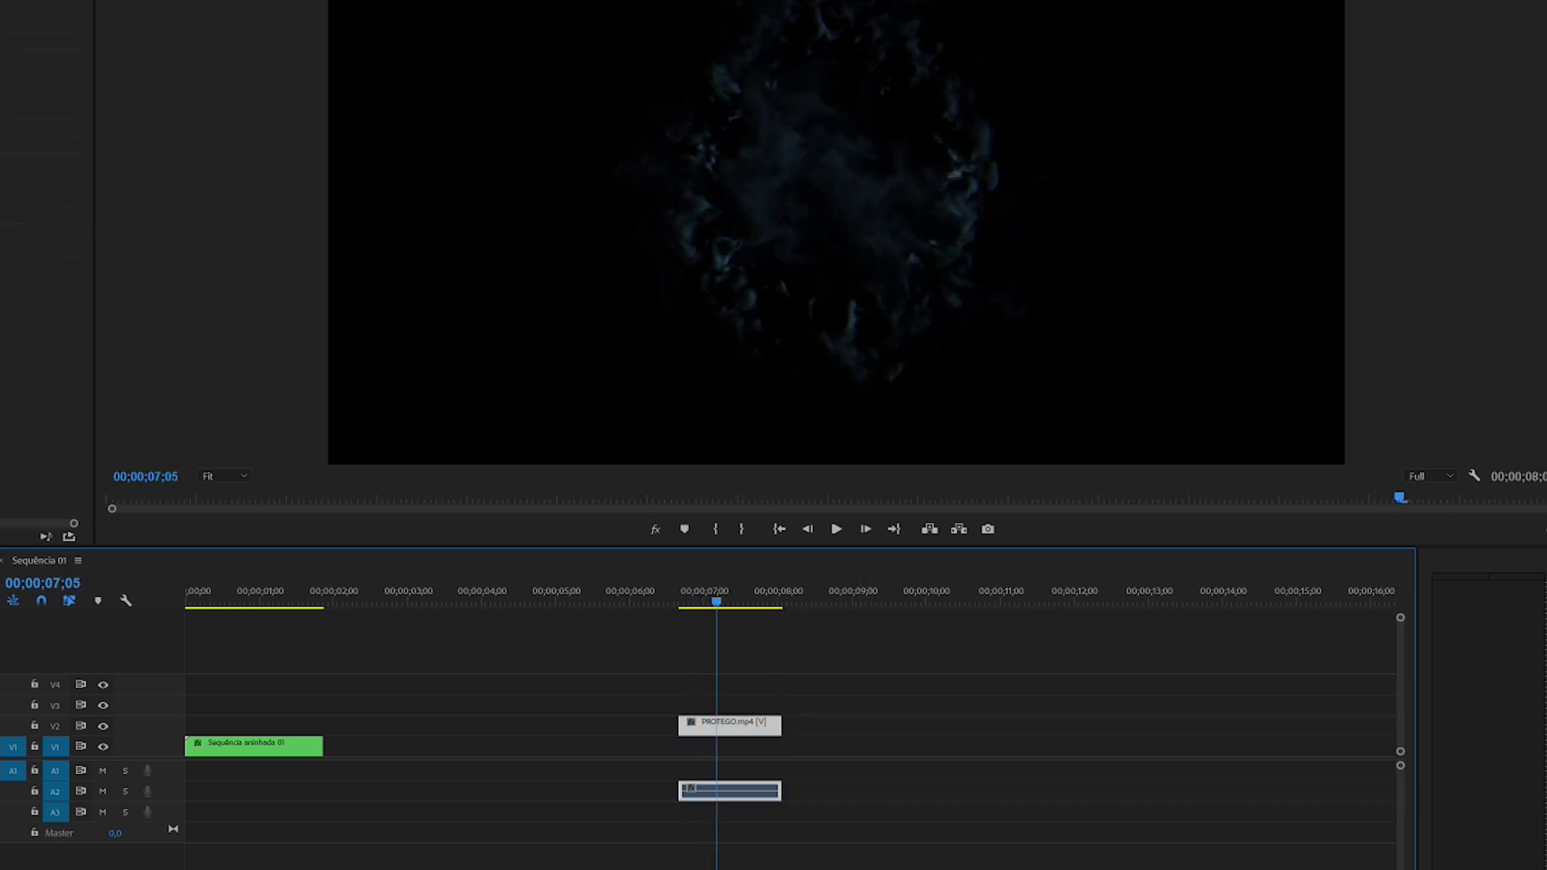
drag(729, 725, 232, 725)
click(208, 600)
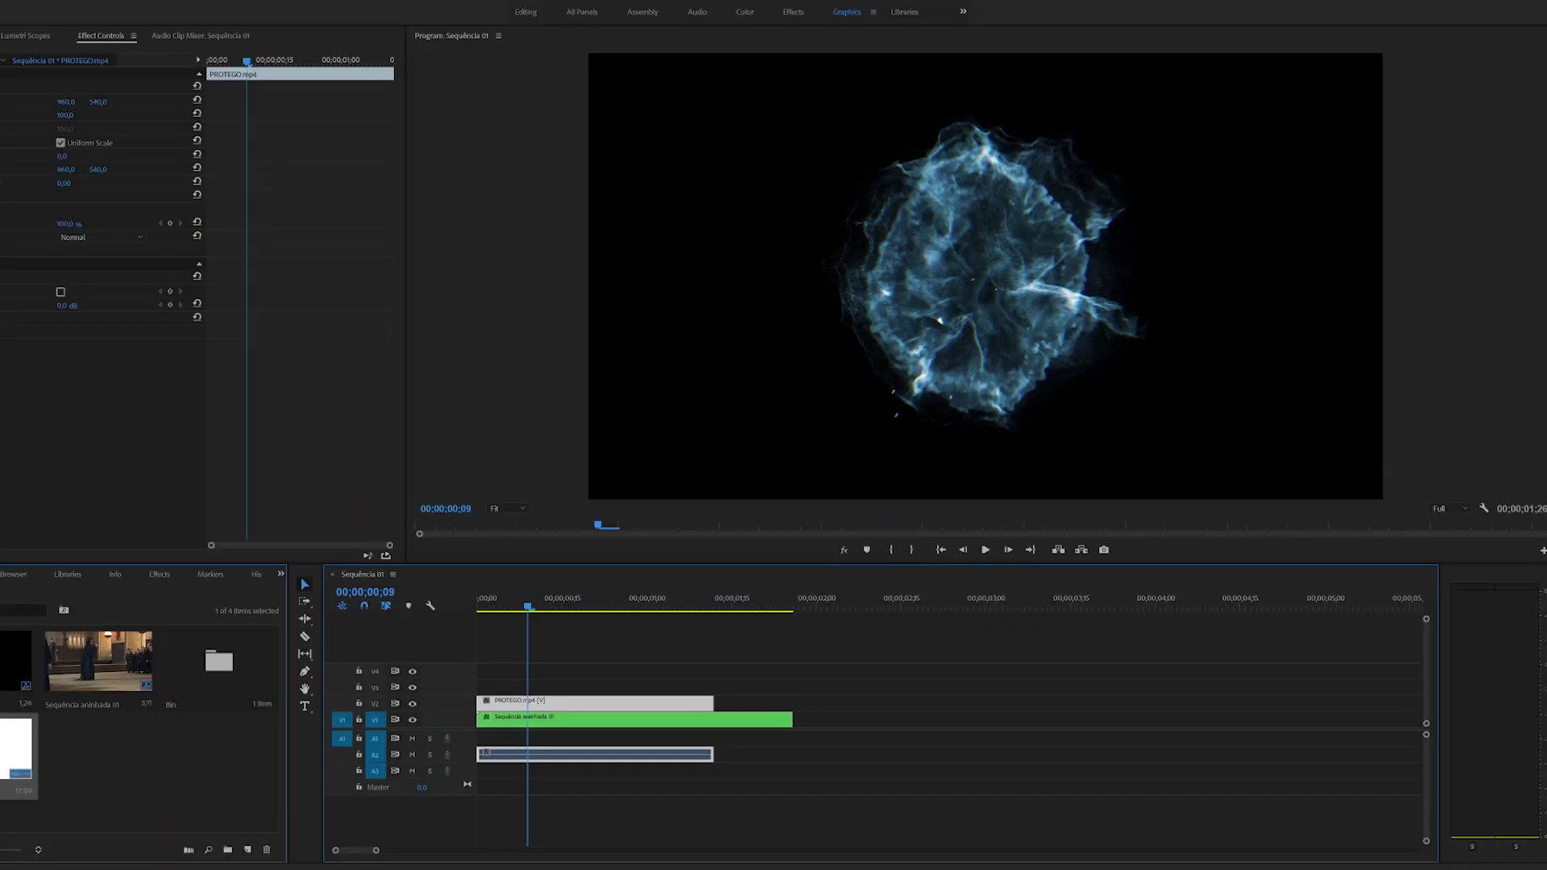
drag(498, 597, 518, 598)
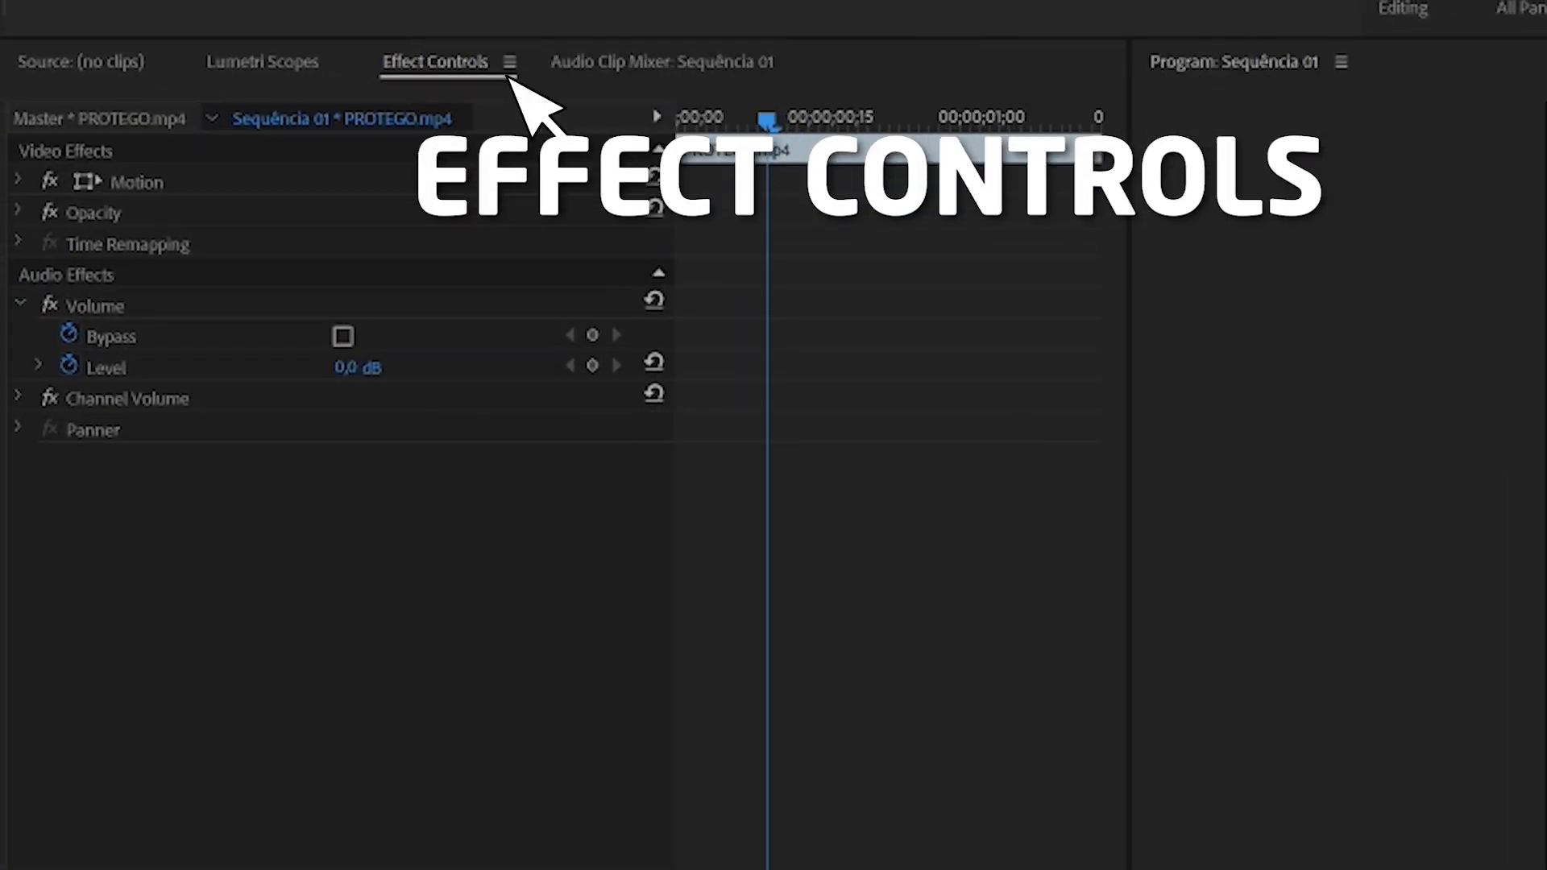
- Set the PROTEGO.mp4 clip's opacity blend mode to Screen
click(54, 225)
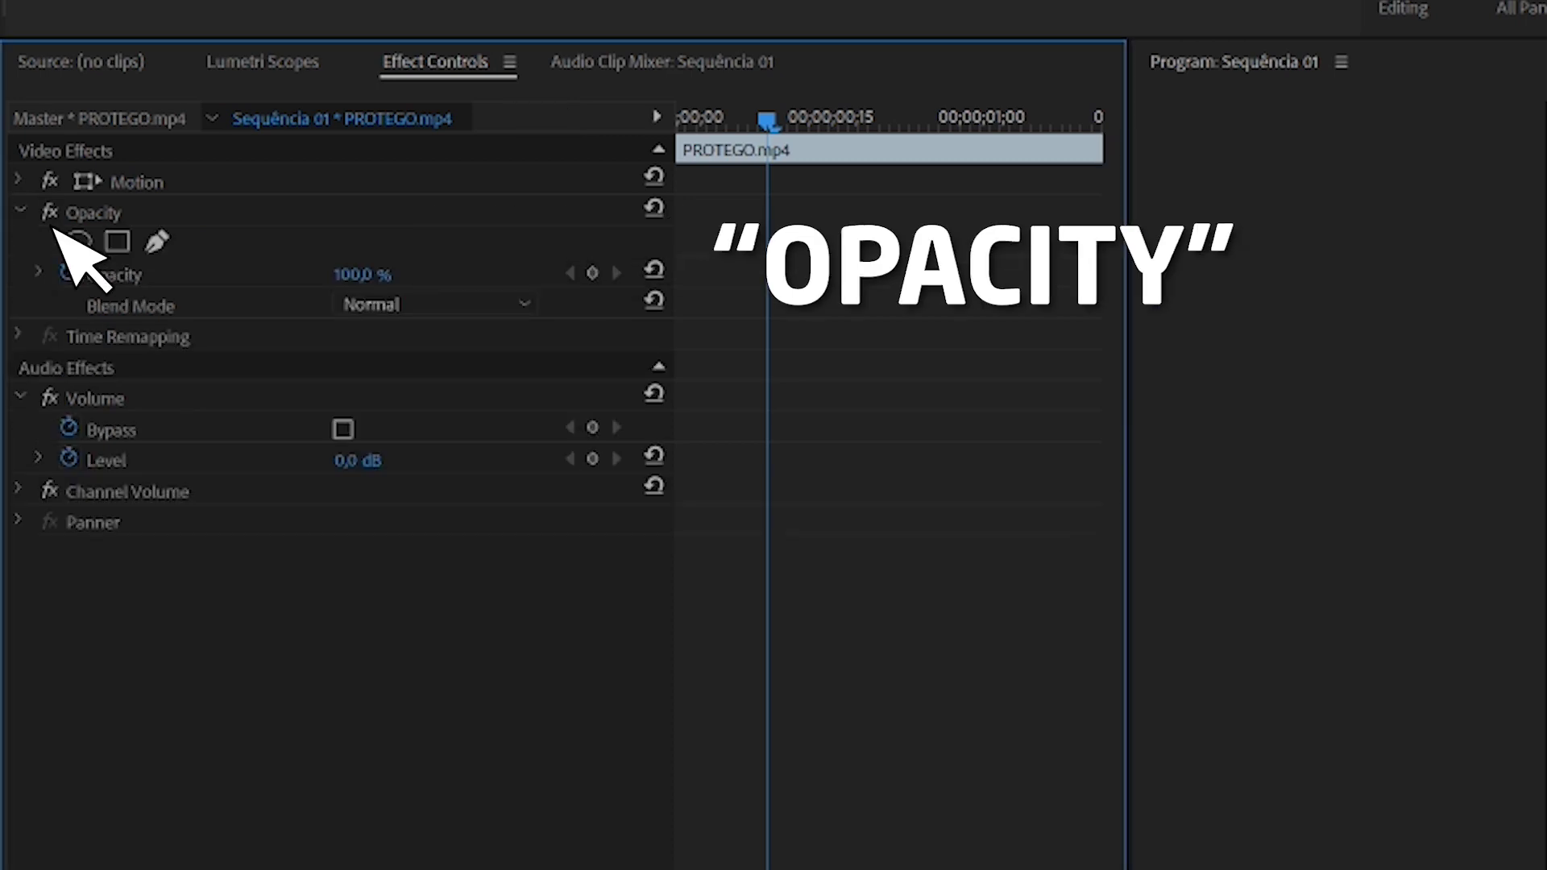
click(416, 313)
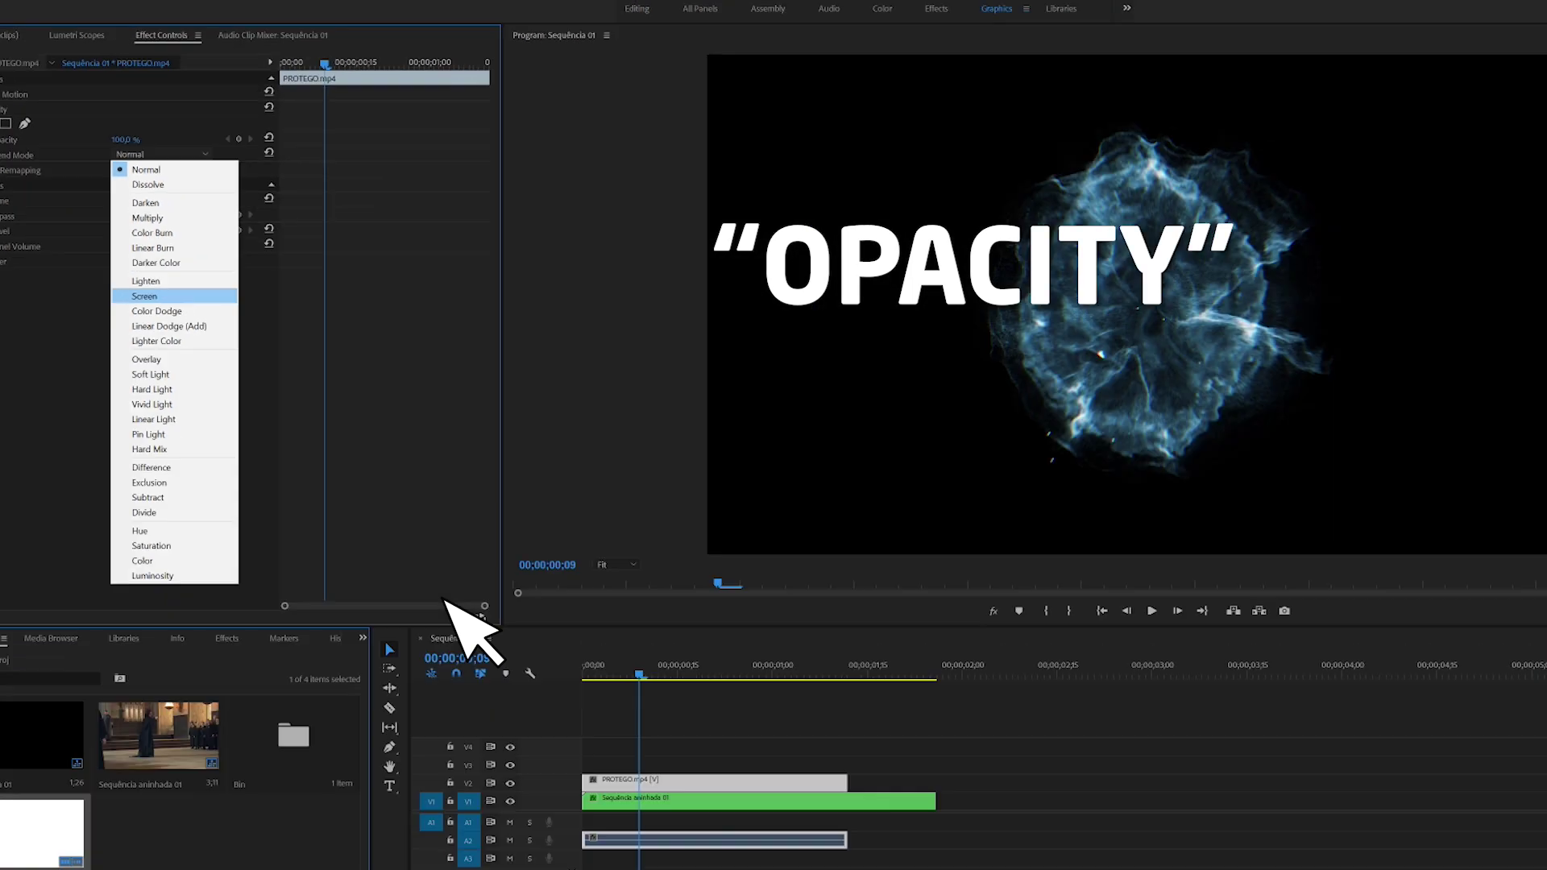
click(442, 596)
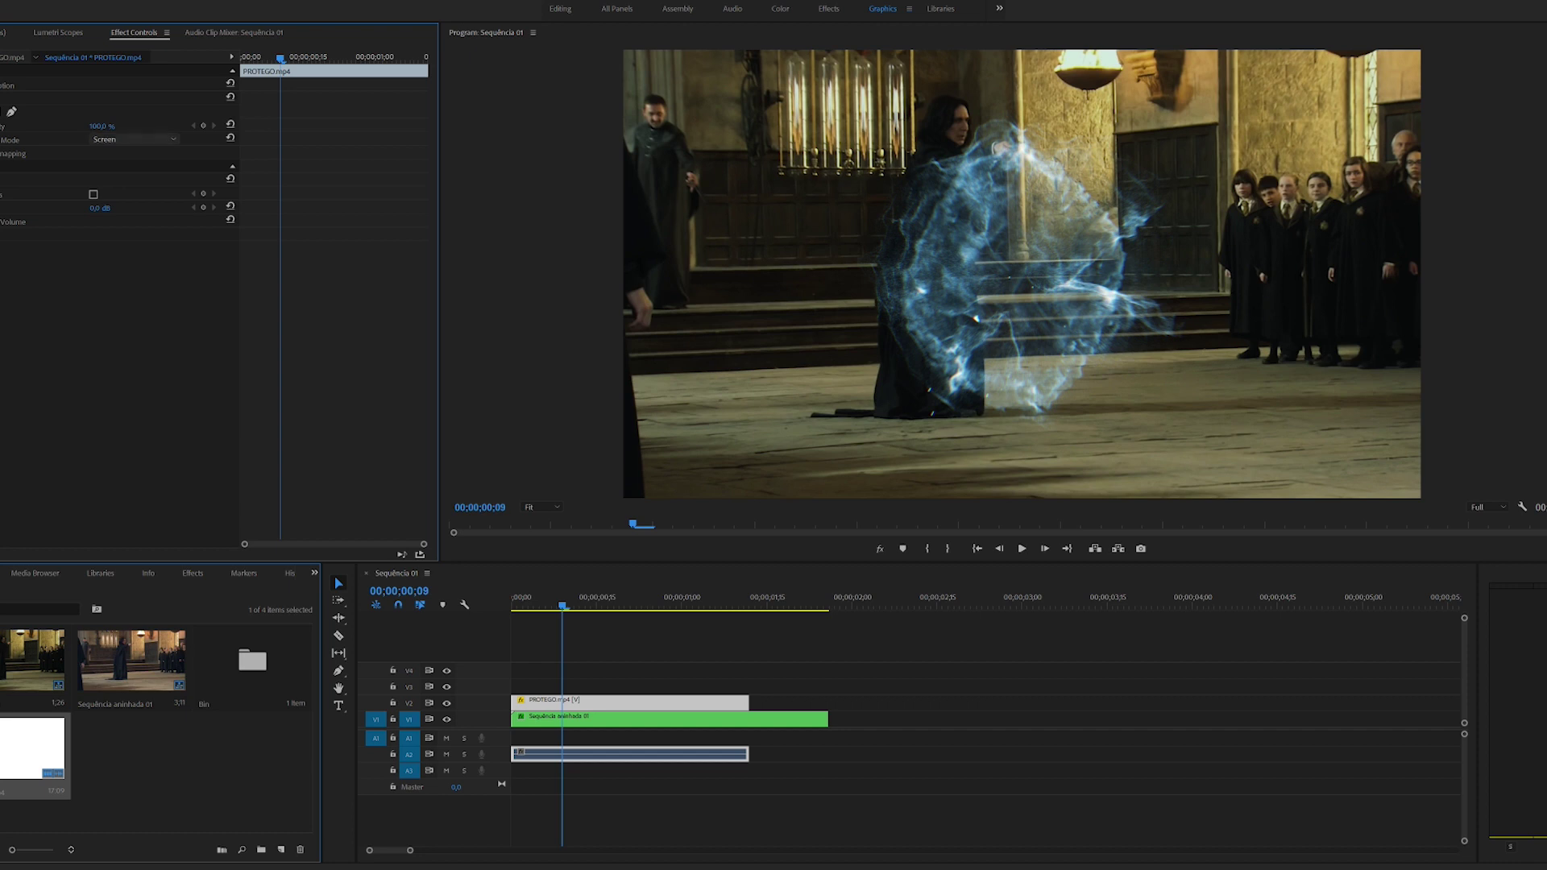
click(133, 140)
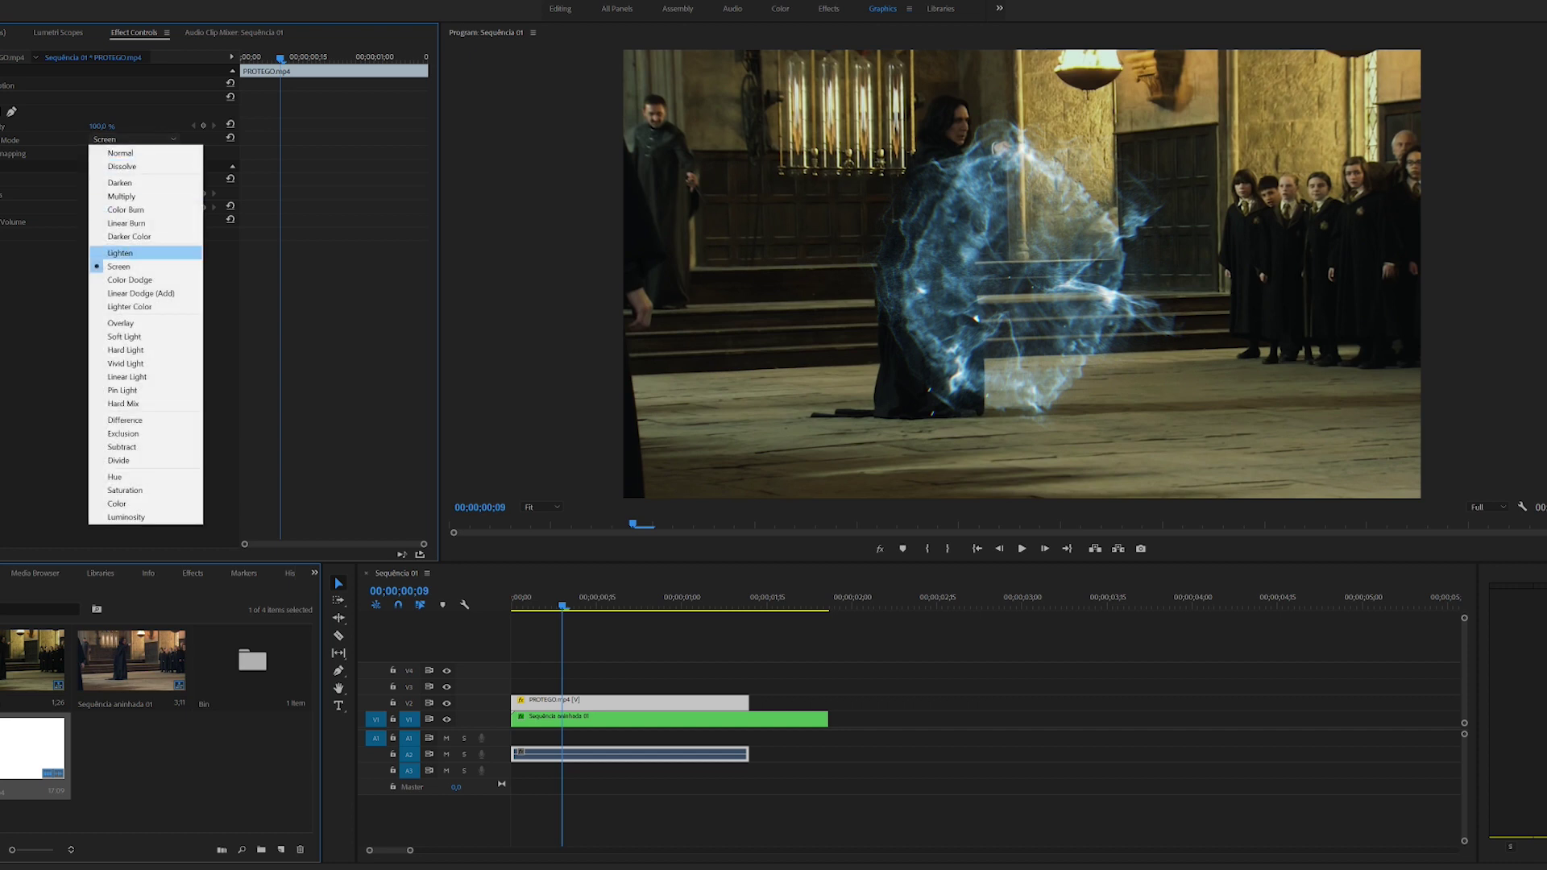
- Adjust the PROTEGO.mp4 clip's Motion: scale it to about 62.7, tilt it slightly, and position the shield in front of the caster
click(8, 84)
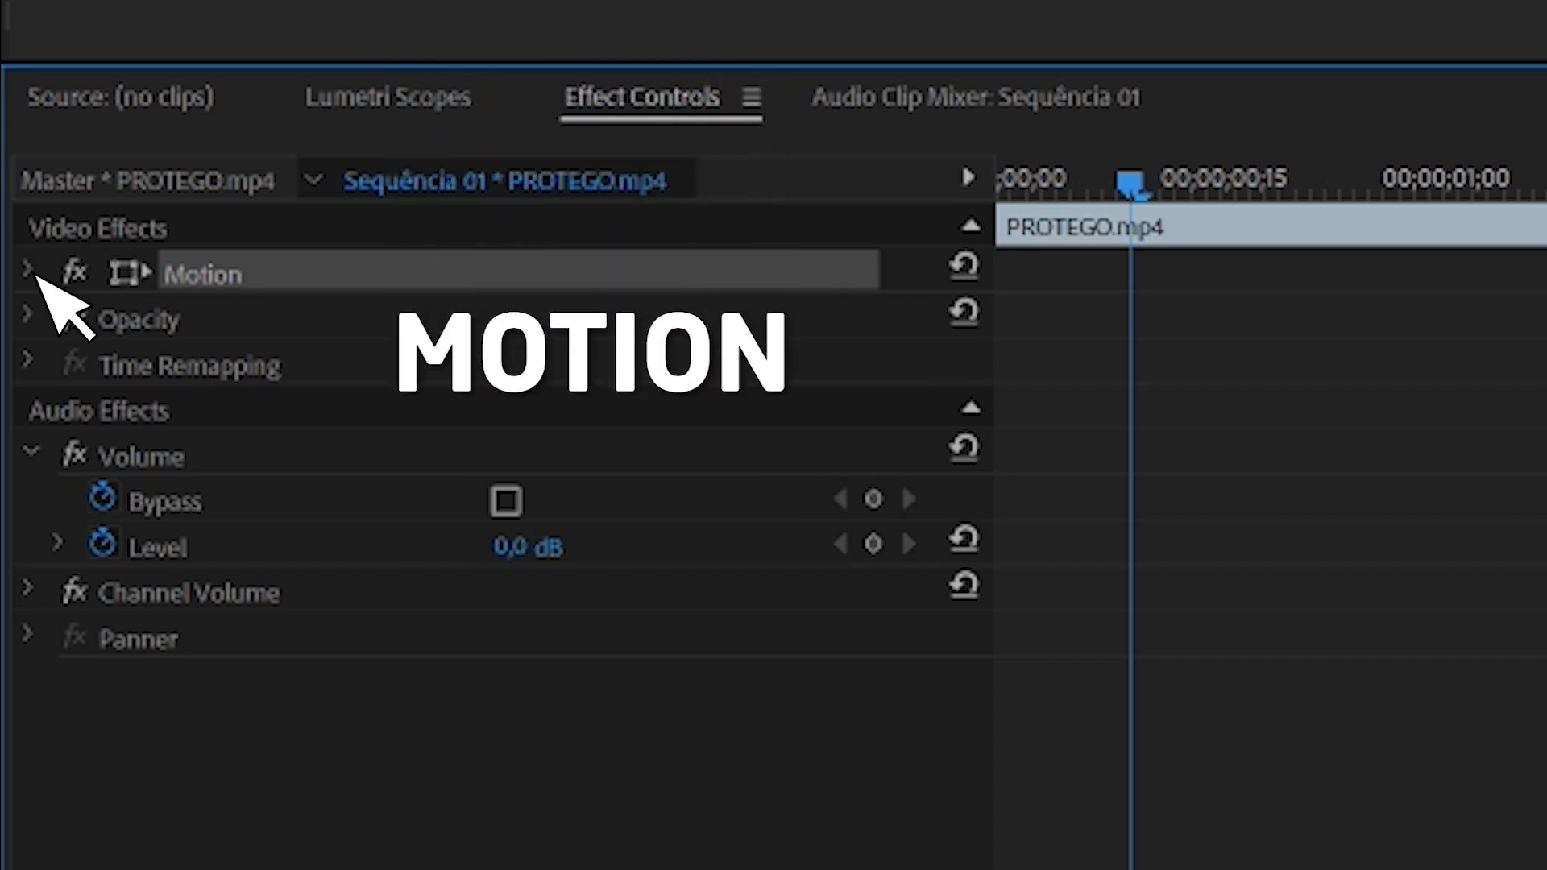
click(32, 270)
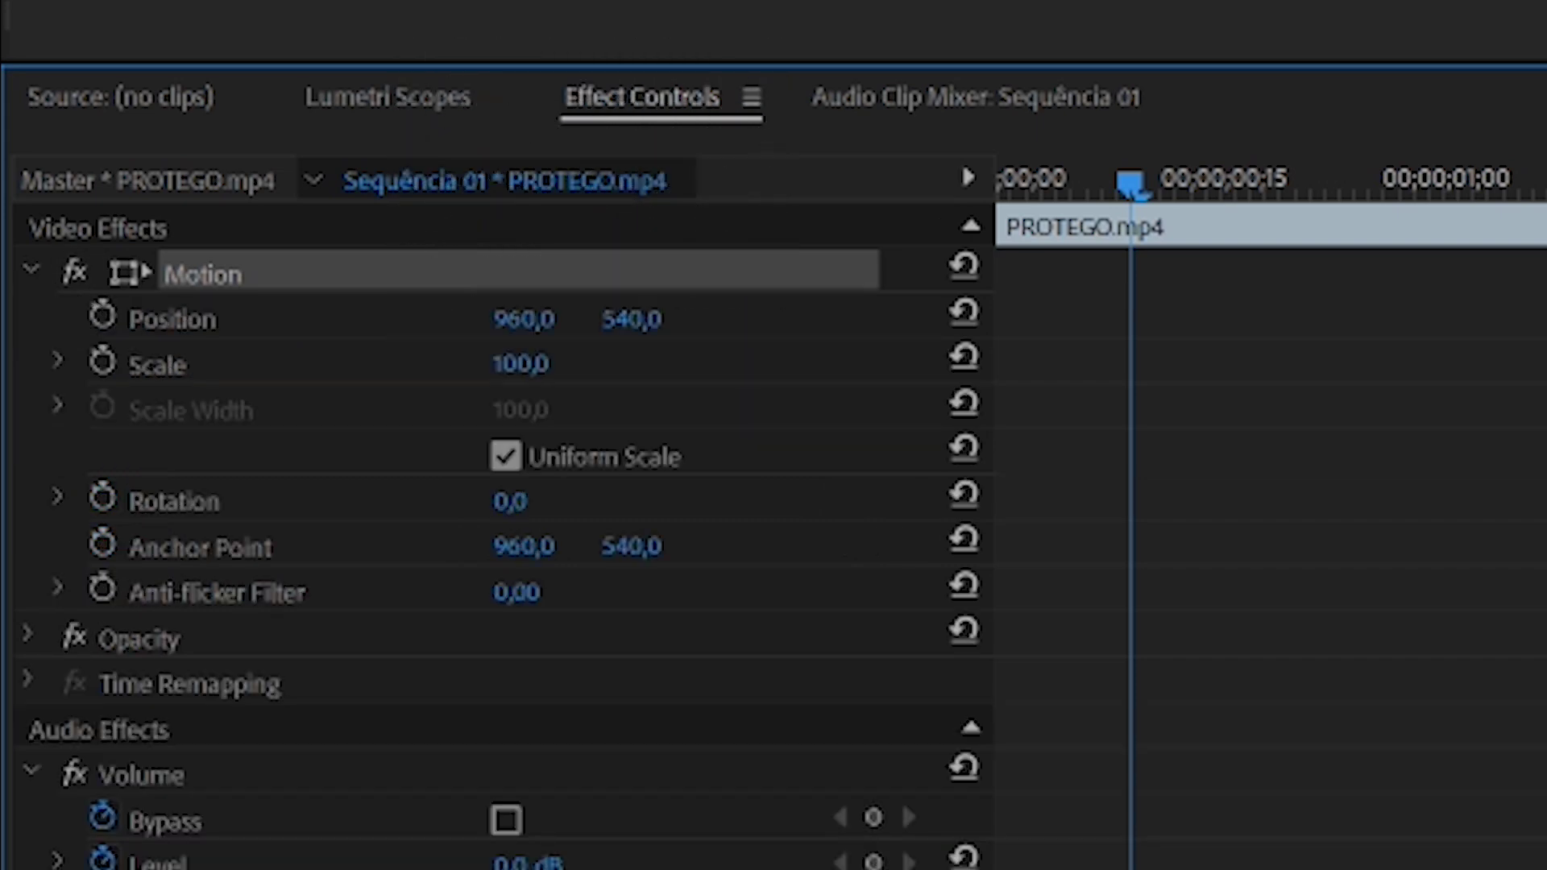
click(172, 319)
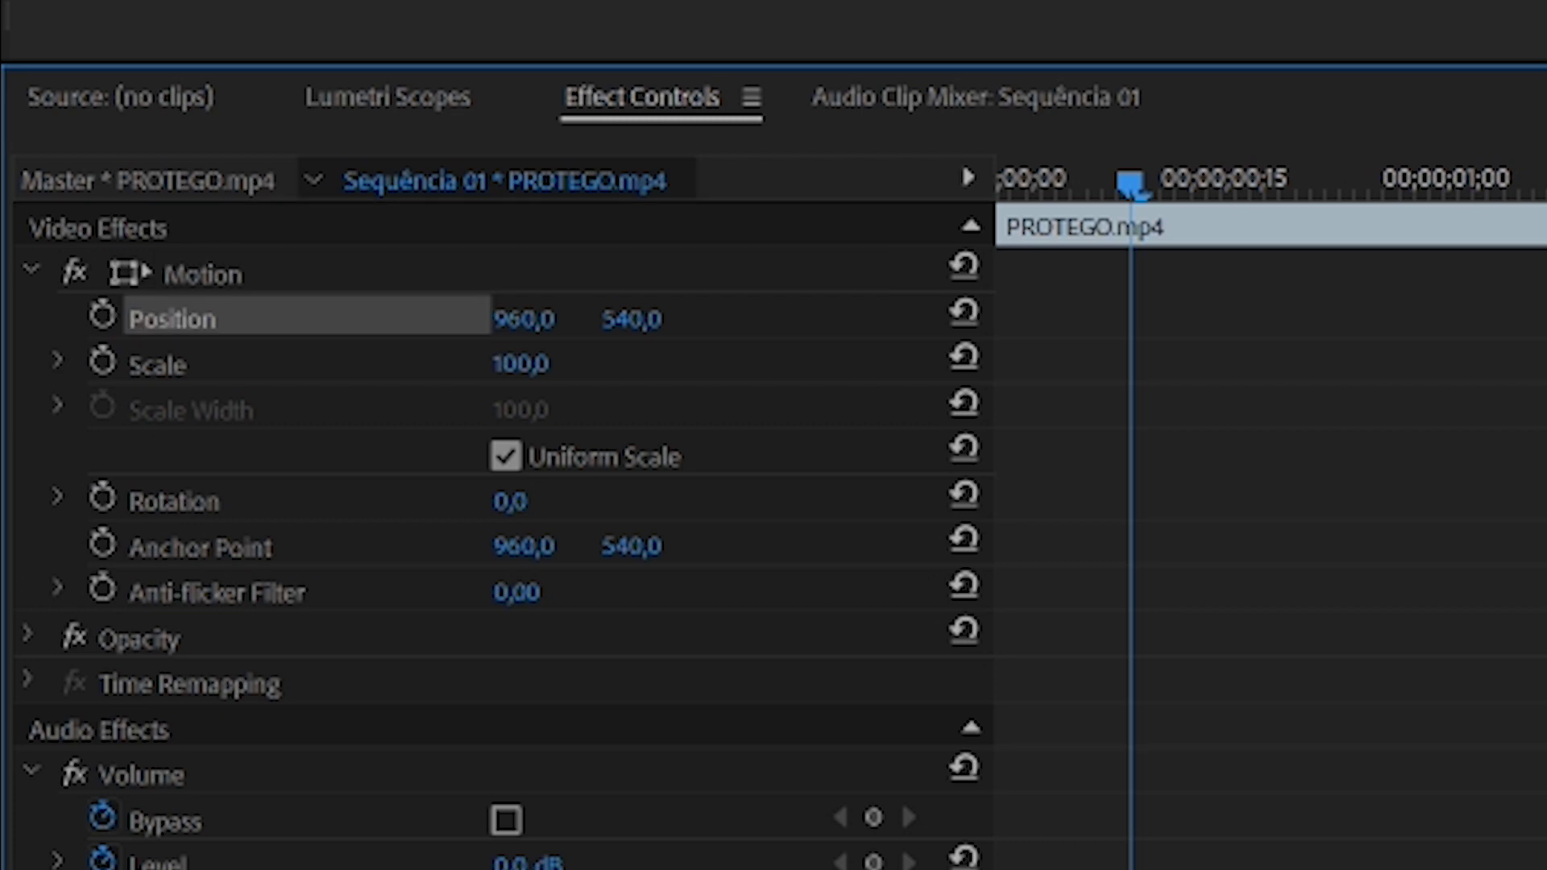
click(157, 364)
click(173, 501)
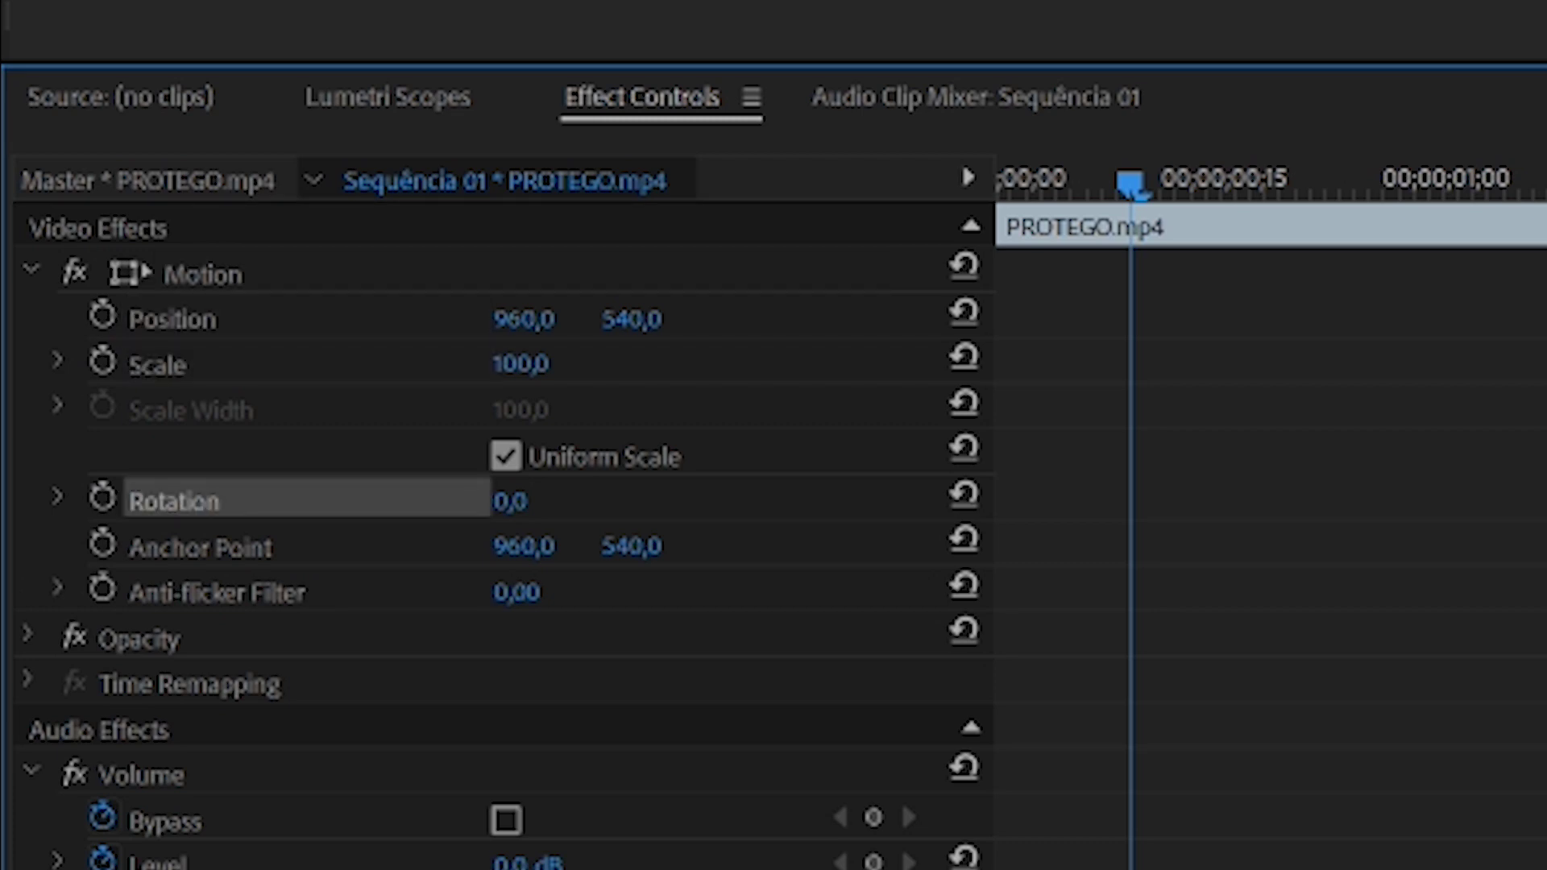
click(202, 274)
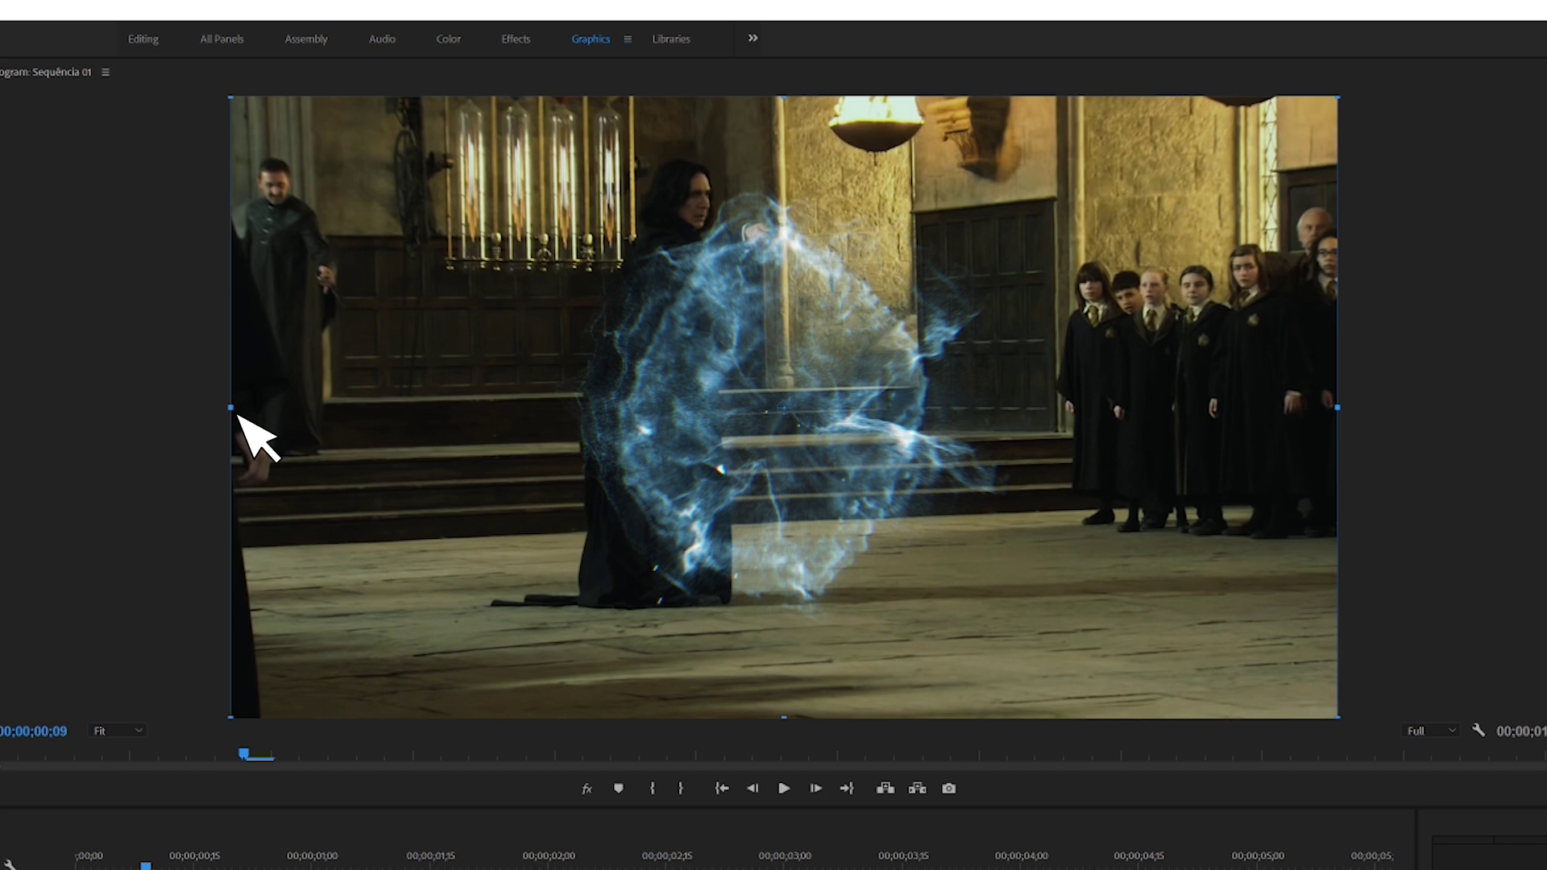
drag(231, 408, 436, 401)
drag(742, 445, 773, 259)
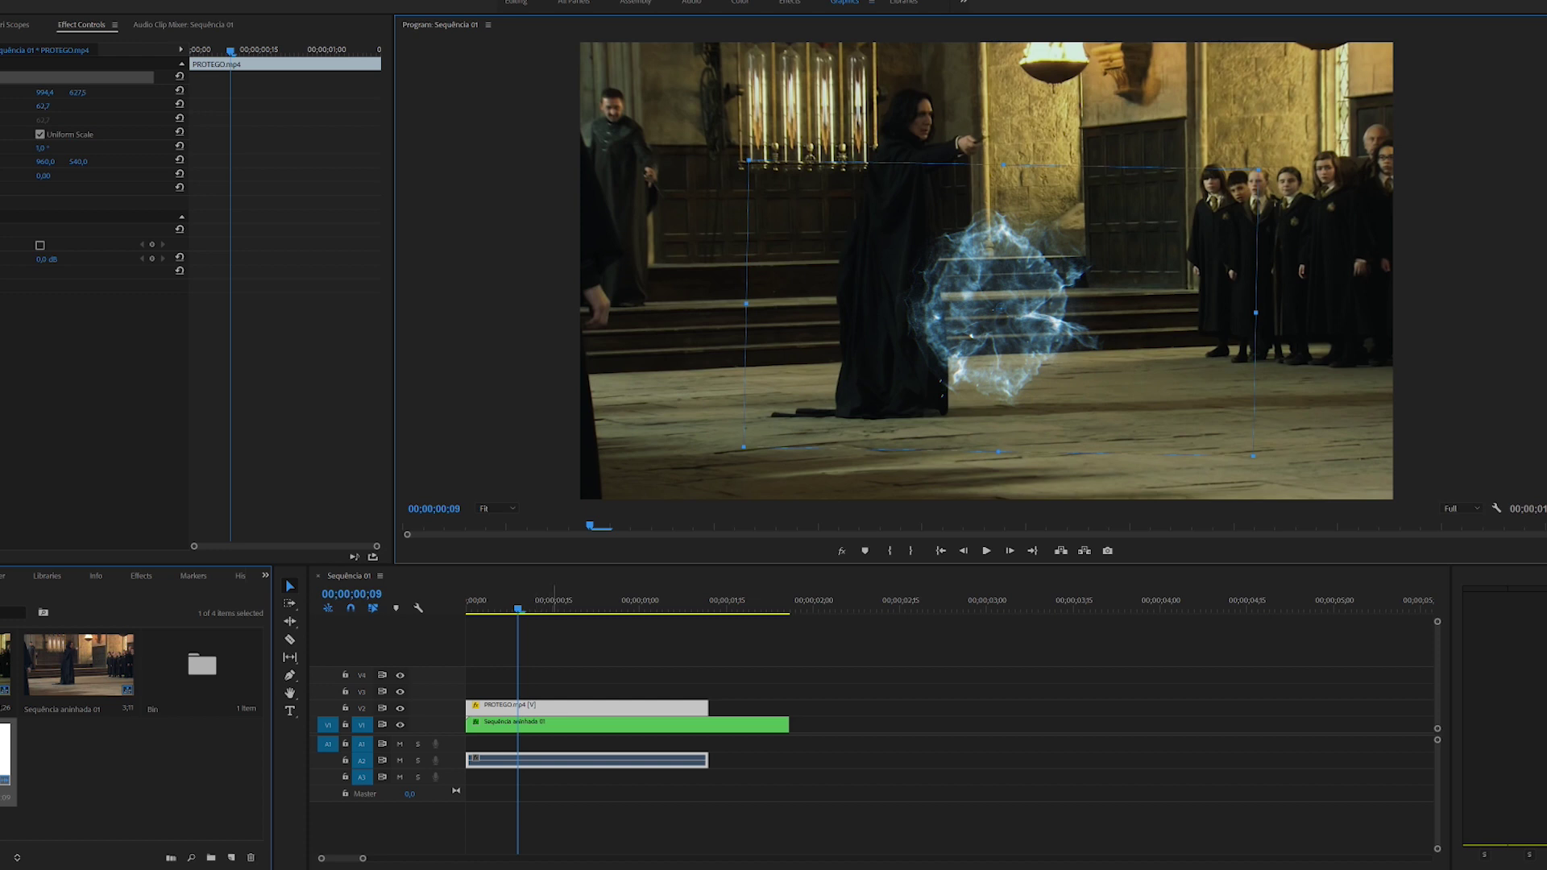
- Move the PROTEGO.mp4 clip on V2 to start at 00;00;00;13, in time with the caster's wand movement
click(573, 707)
key(Right)
key(Right)
key(Right)
key(Right)
key(Left)
key(Right)
key(Right)
key(Right)
key(Right)
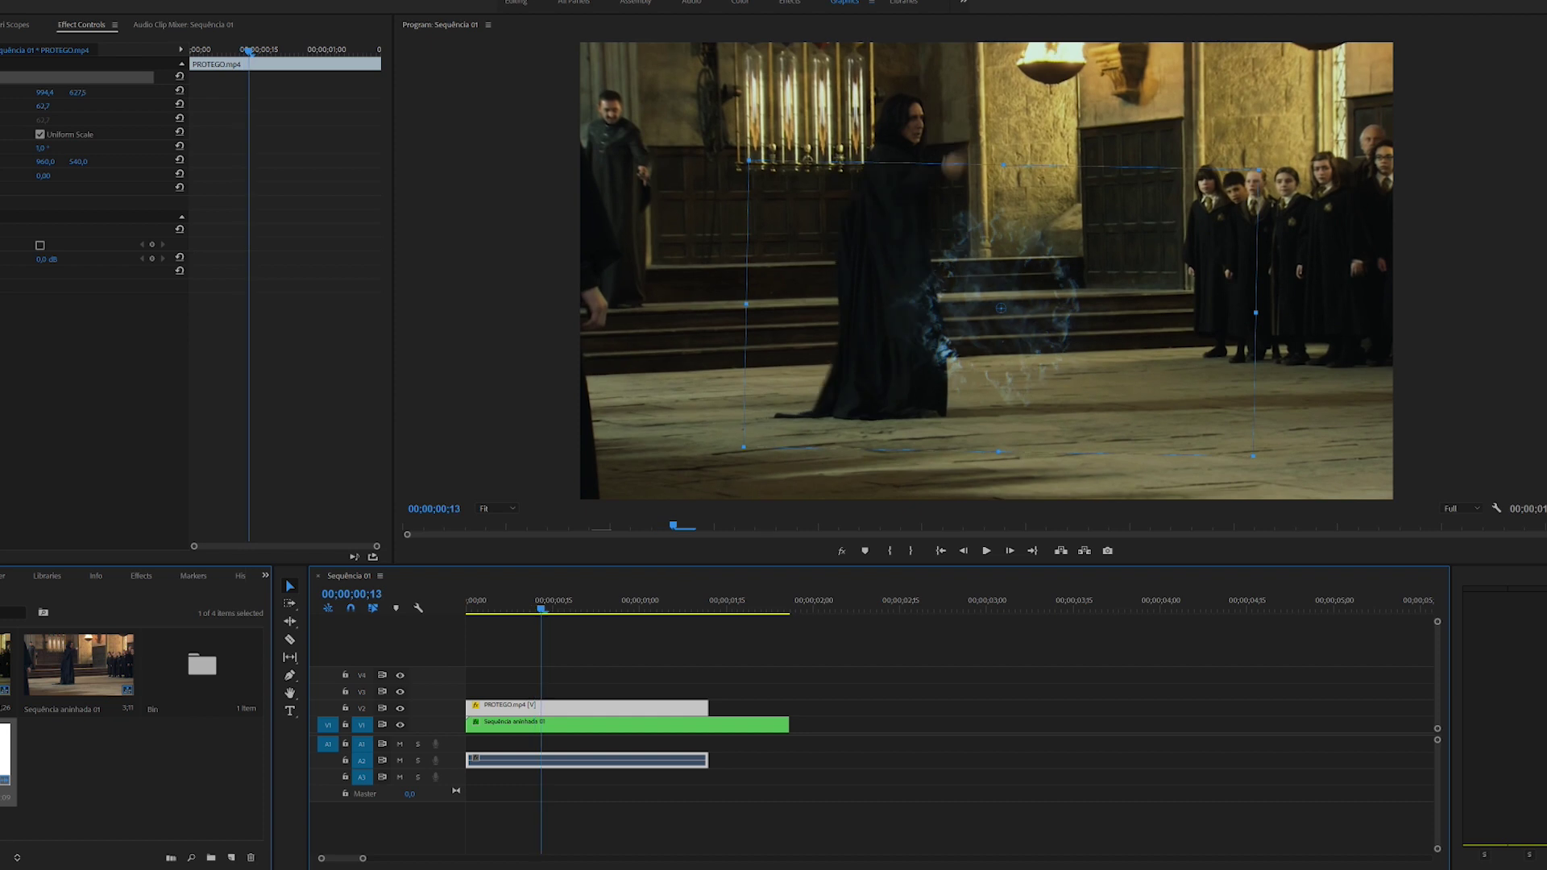
key(Left)
key(Left)
key(Left)
key(Left)
key(Left)
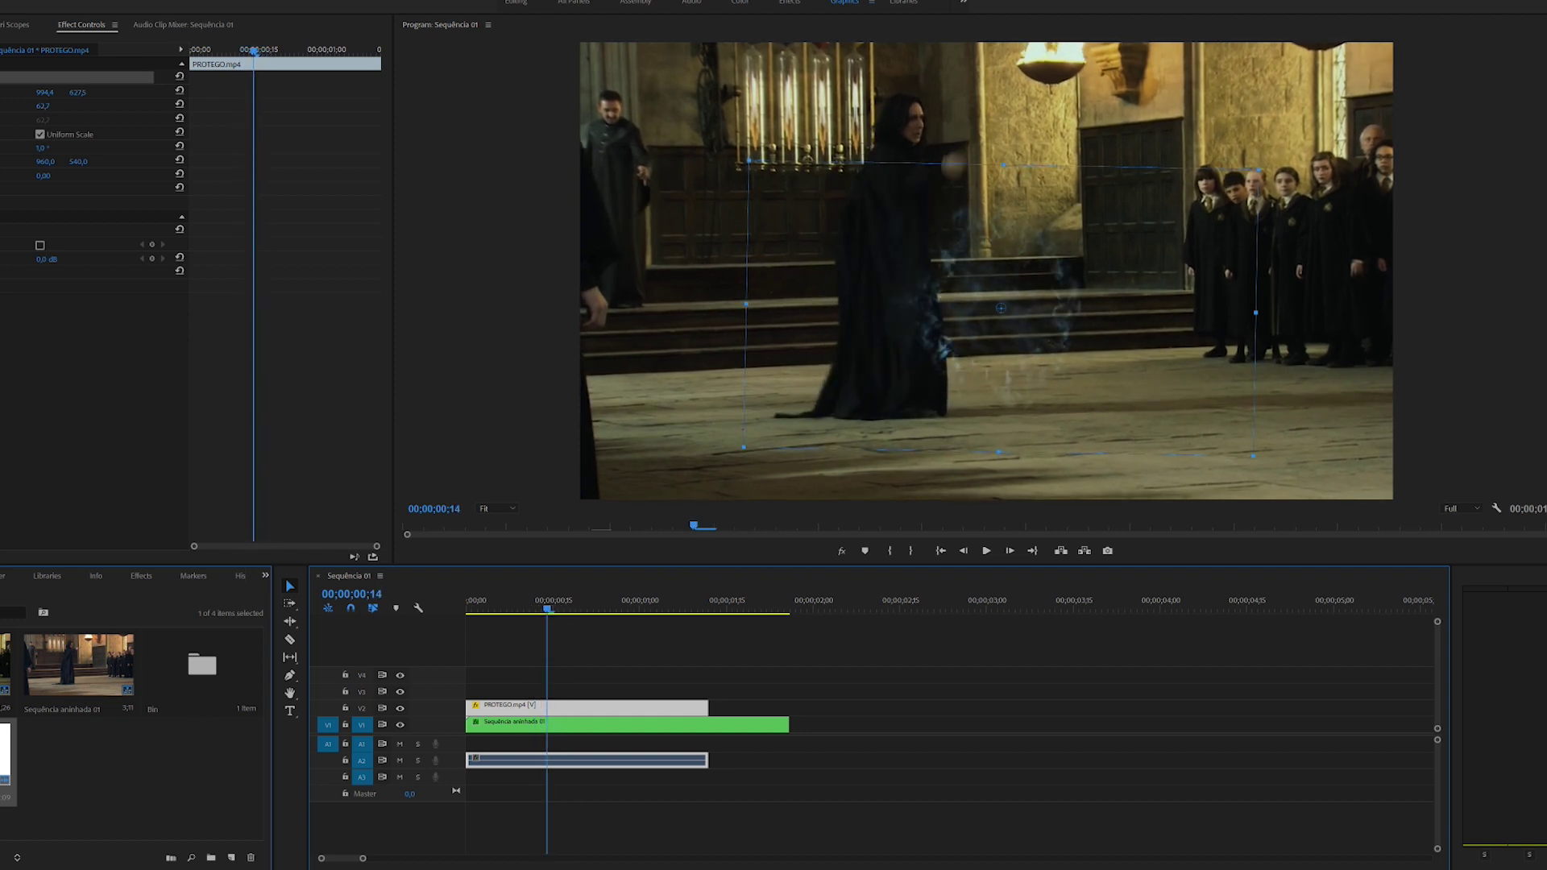
key(Right)
key(Right)
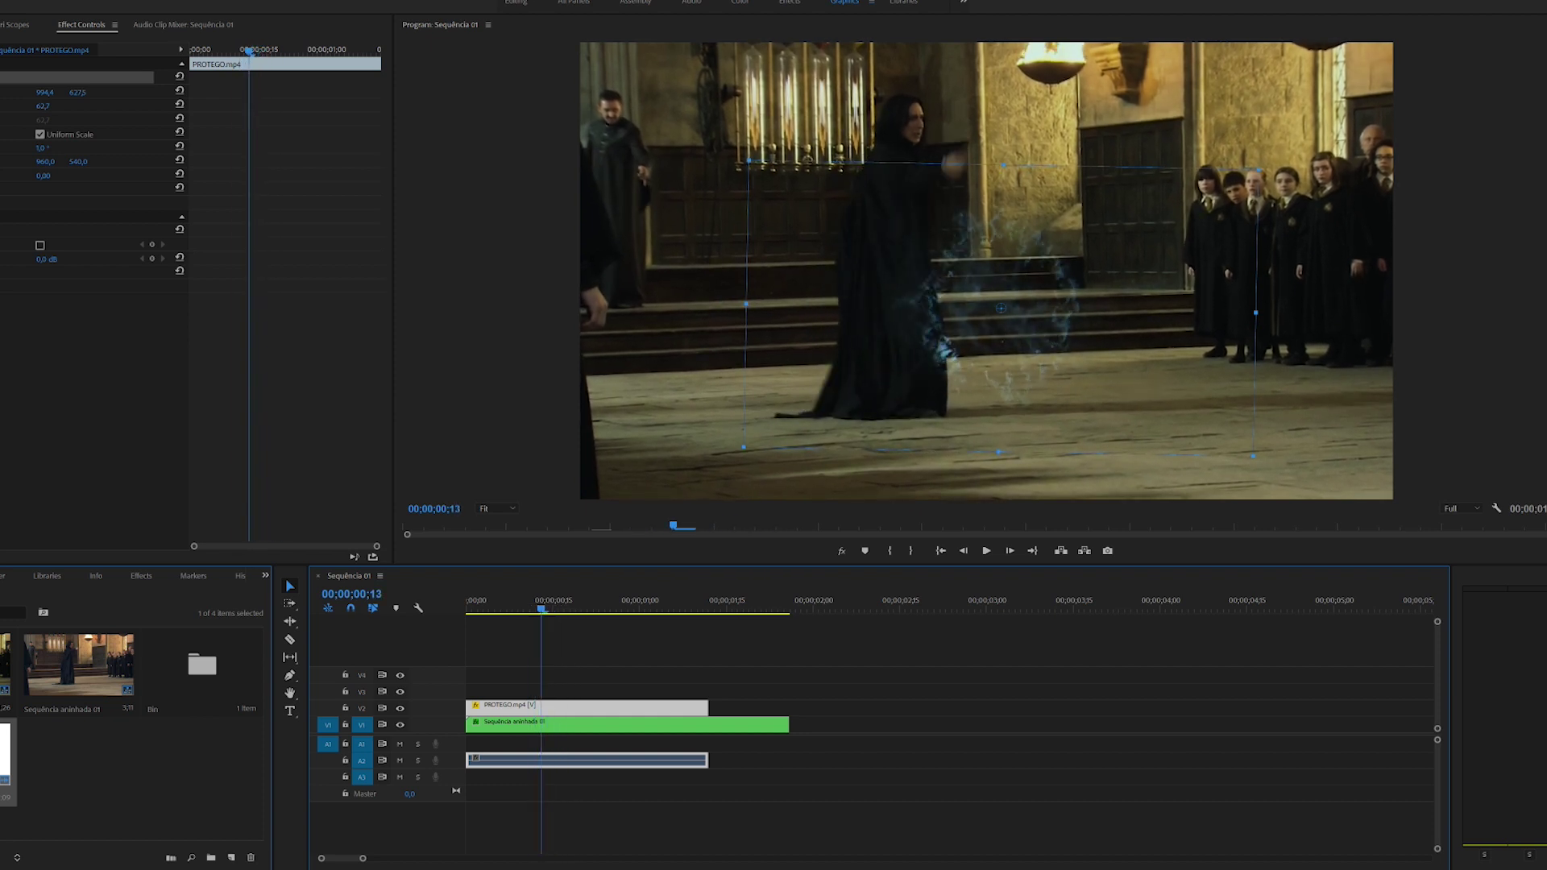
drag(481, 706, 553, 706)
key(Right)
key(Right)
key(Right)
key(Right)
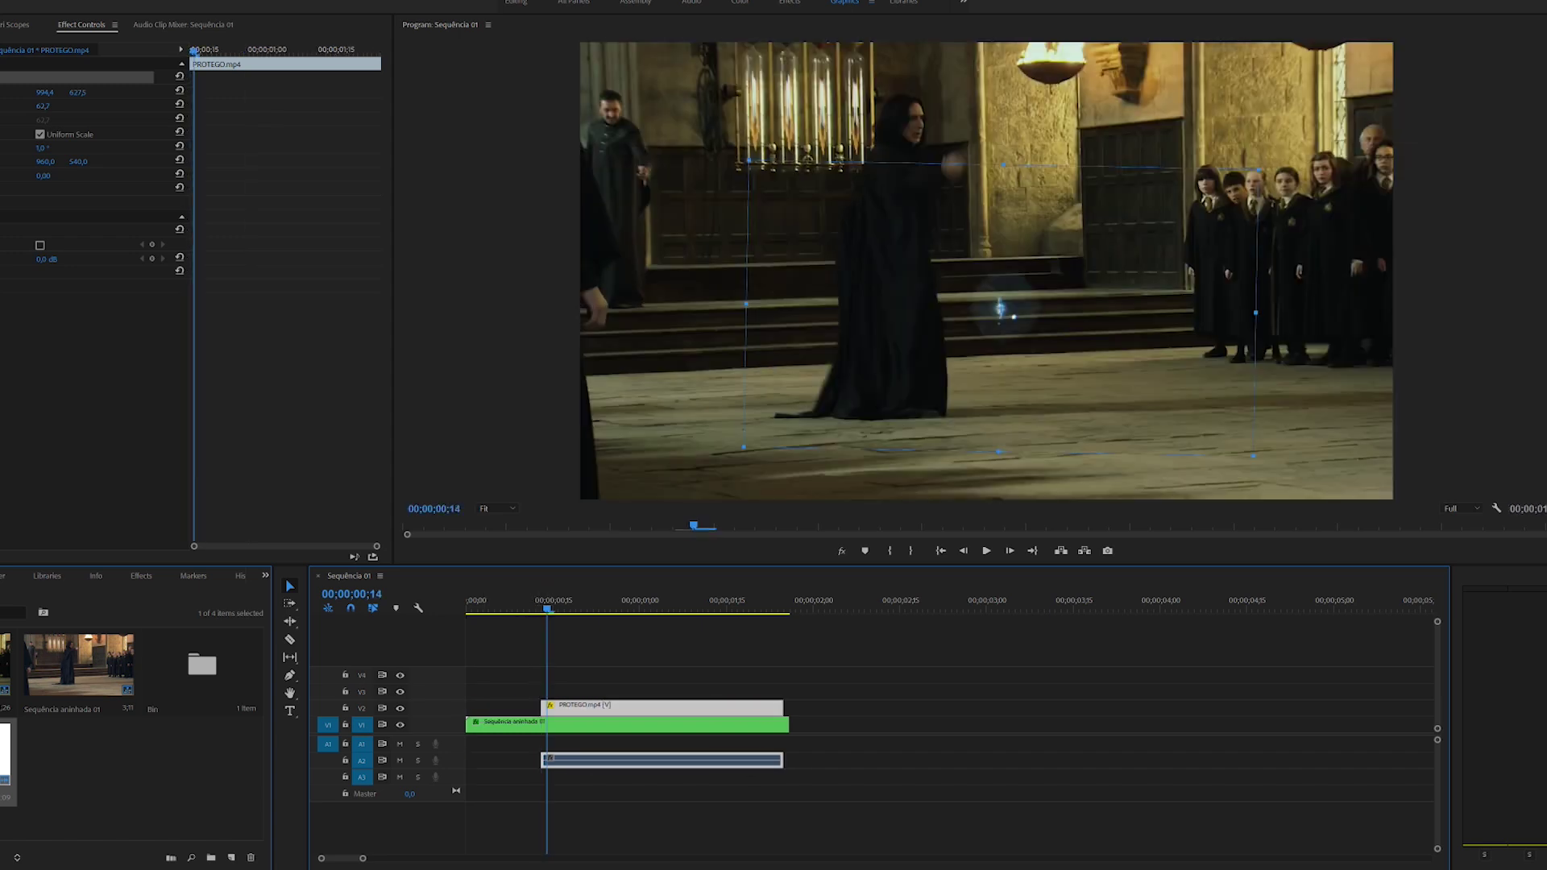
- Examine the shield's appearance frame by frame against the caster's arm movement, ending with the playhead at 00;00;00;21
key(Right)
key(Right)
key(Right)
key(Right)
key(Right)
key(Left)
key(Left)
key(Left)
key(Left)
key(Left)
key(Left)
key(Left)
key(Left)
key(Left)
key(Left)
key(Left)
key(Left)
key(Left)
key(Left)
key(Left)
click(508, 723)
key(Right)
key(Right)
key(Right)
key(Right)
key(Right)
key(Right)
key(Right)
key(Right)
key(Right)
key(Right)
key(Right)
key(Right)
key(Right)
key(Right)
key(Right)
key(Right)
key(Right)
key(Left)
key(Left)
key(Left)
key(Left)
key(Left)
key(Left)
key(Left)
key(Left)
key(Right)
key(Right)
key(Right)
key(Right)
key(Right)
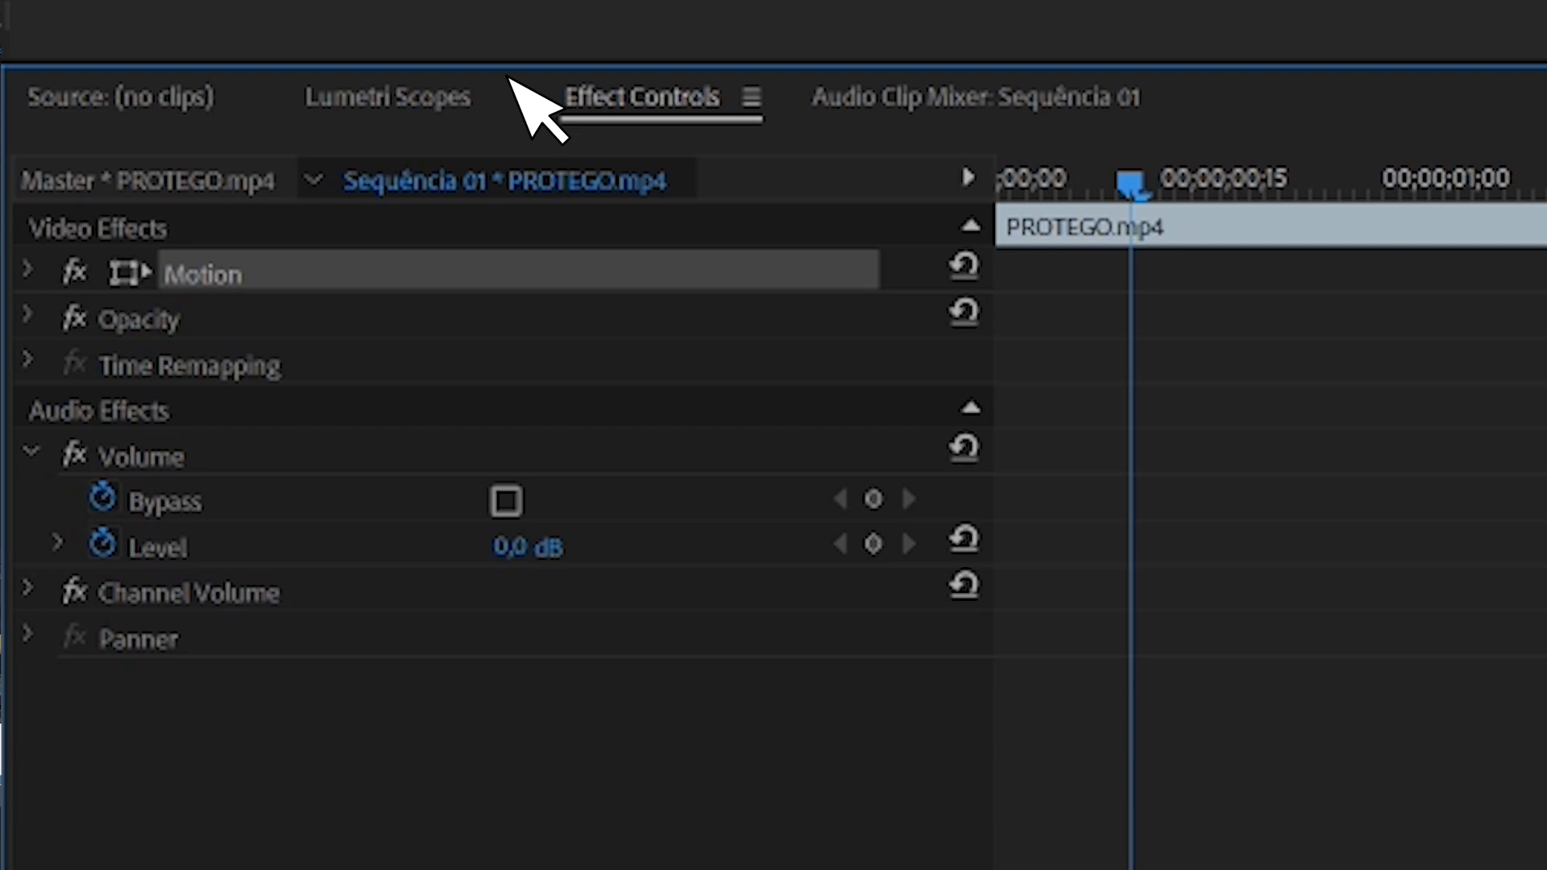
- Enlarge the PROTEGO.mp4 clip to a scale of about 97 and reposition the shield over the caster's body
click(32, 271)
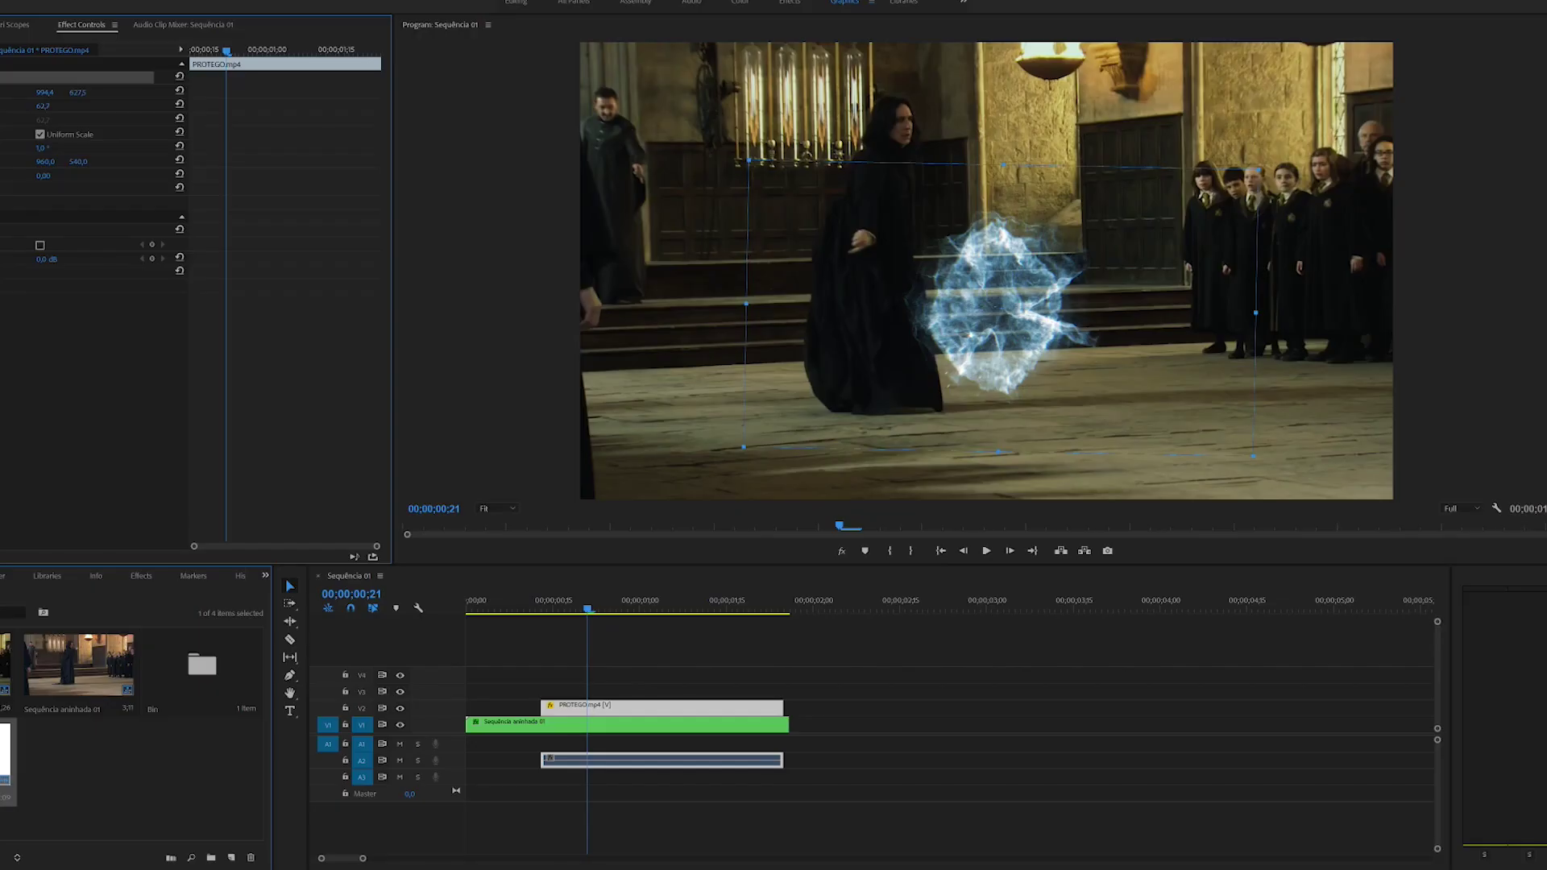
drag(998, 308, 928, 249)
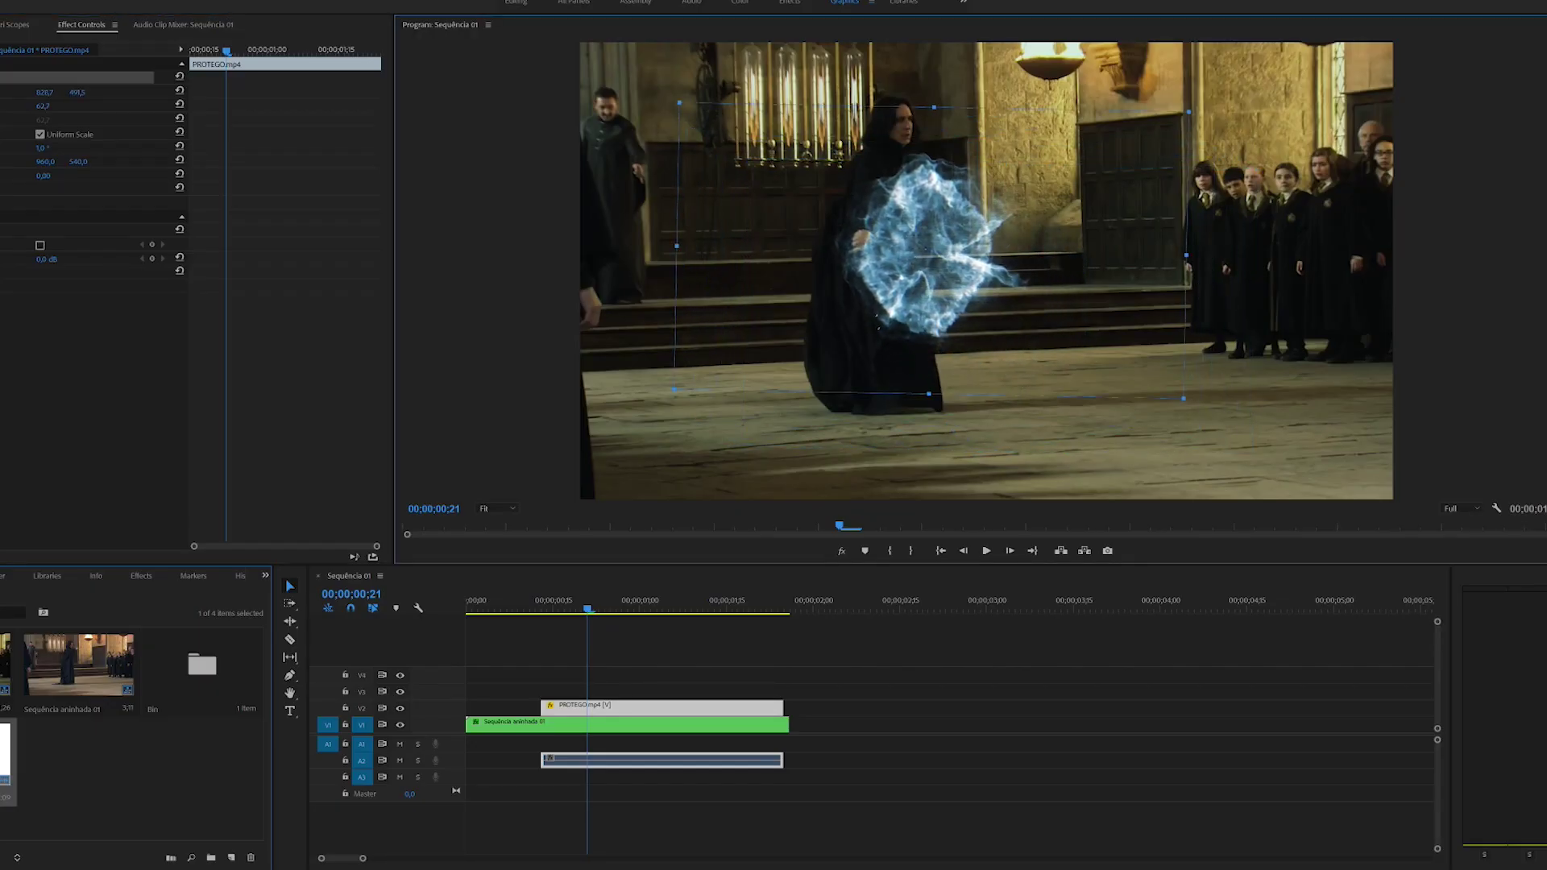
drag(43, 105, 95, 105)
drag(1236, 429, 1312, 474)
drag(922, 249, 961, 266)
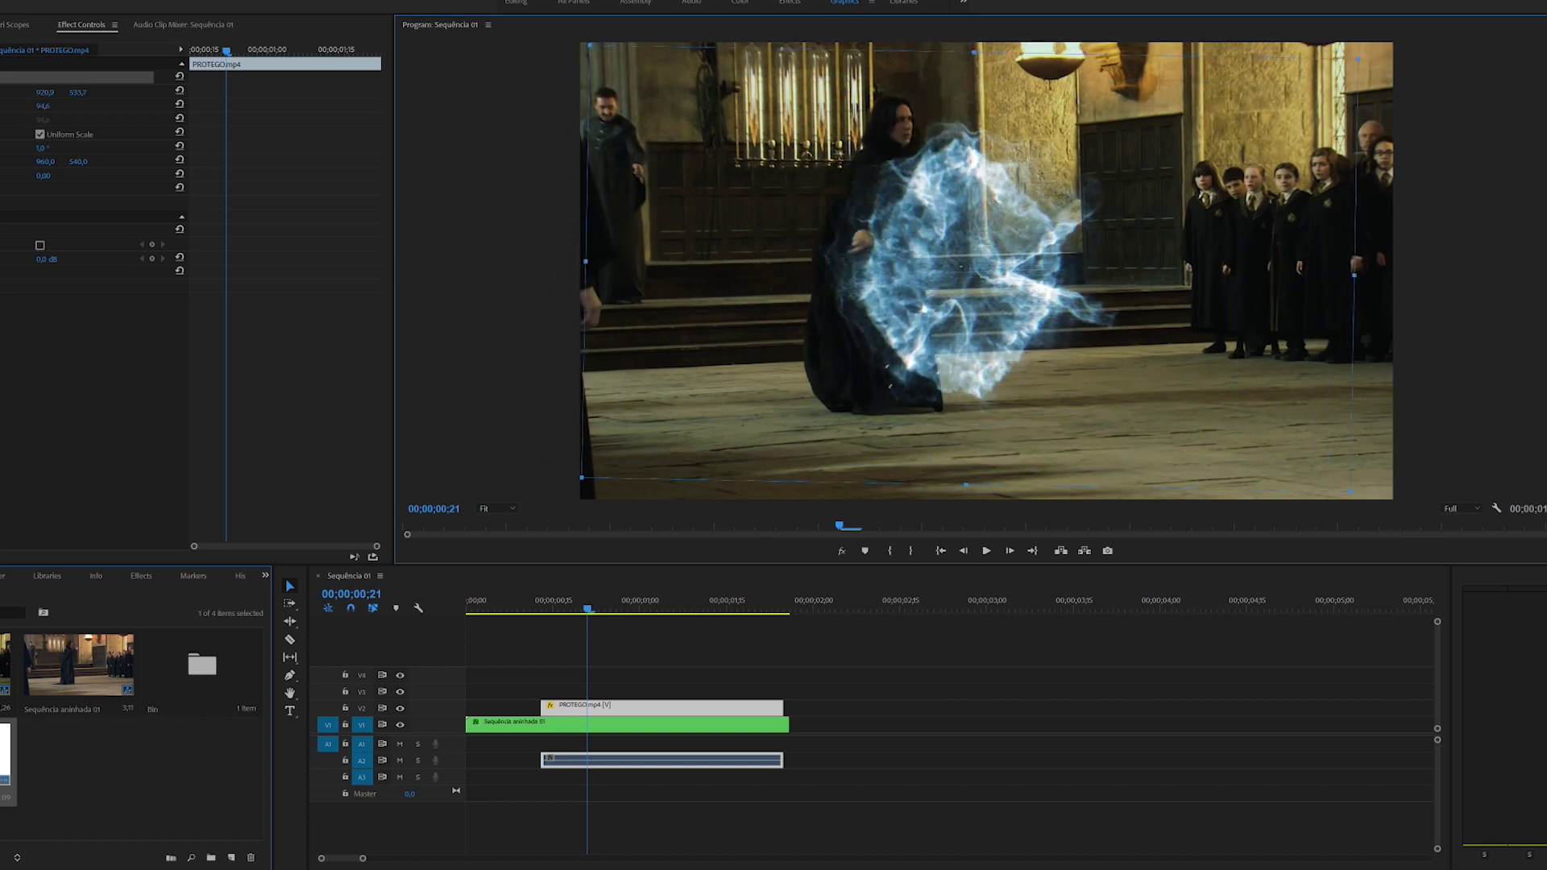
drag(1351, 492, 1364, 498)
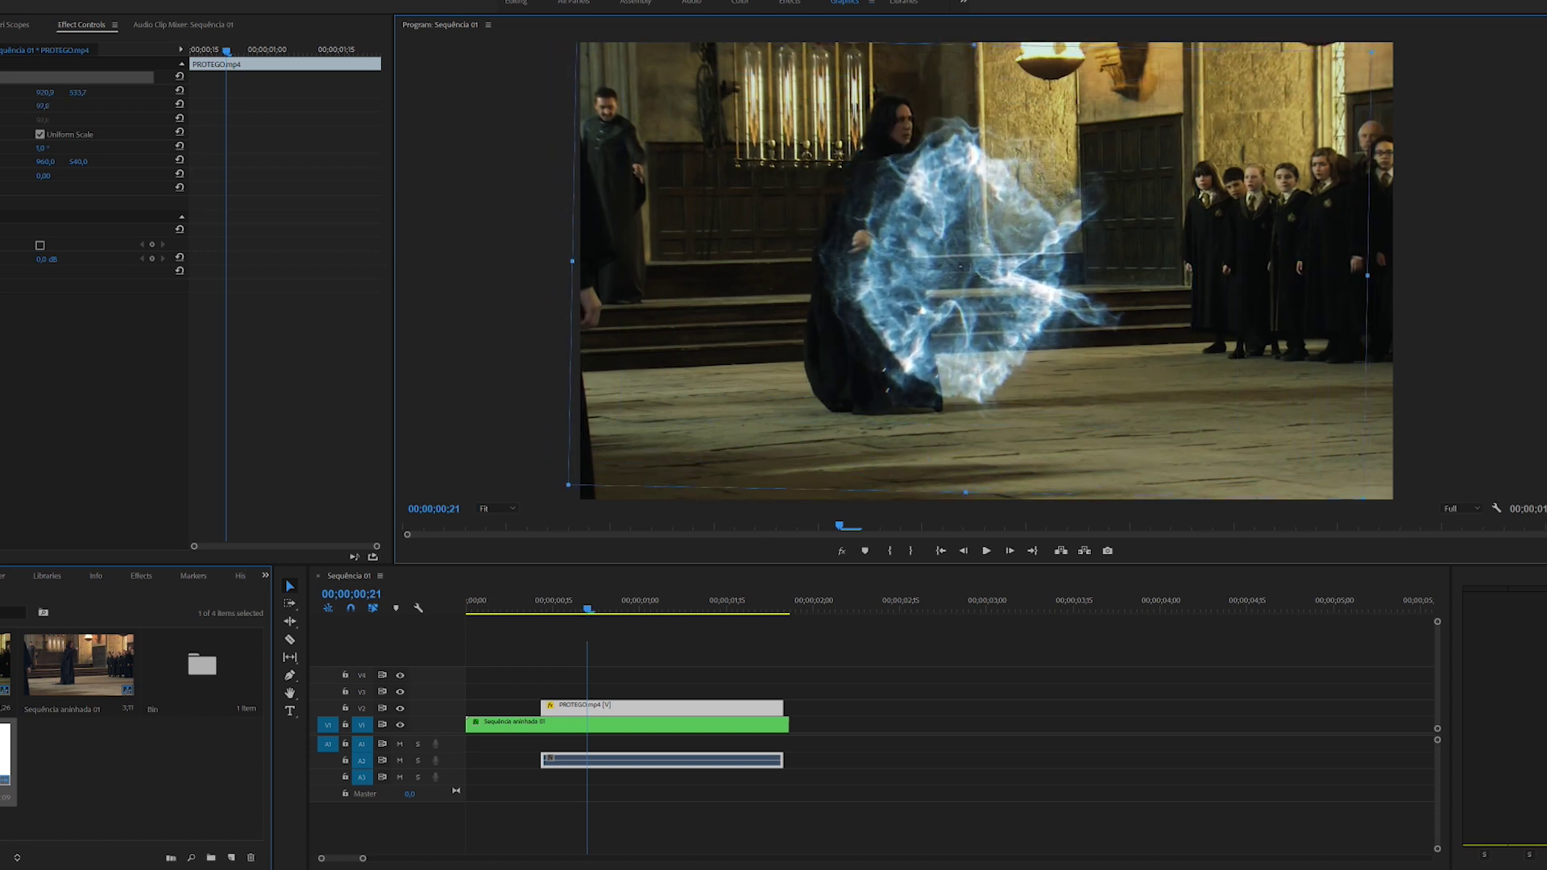
drag(961, 267, 945, 264)
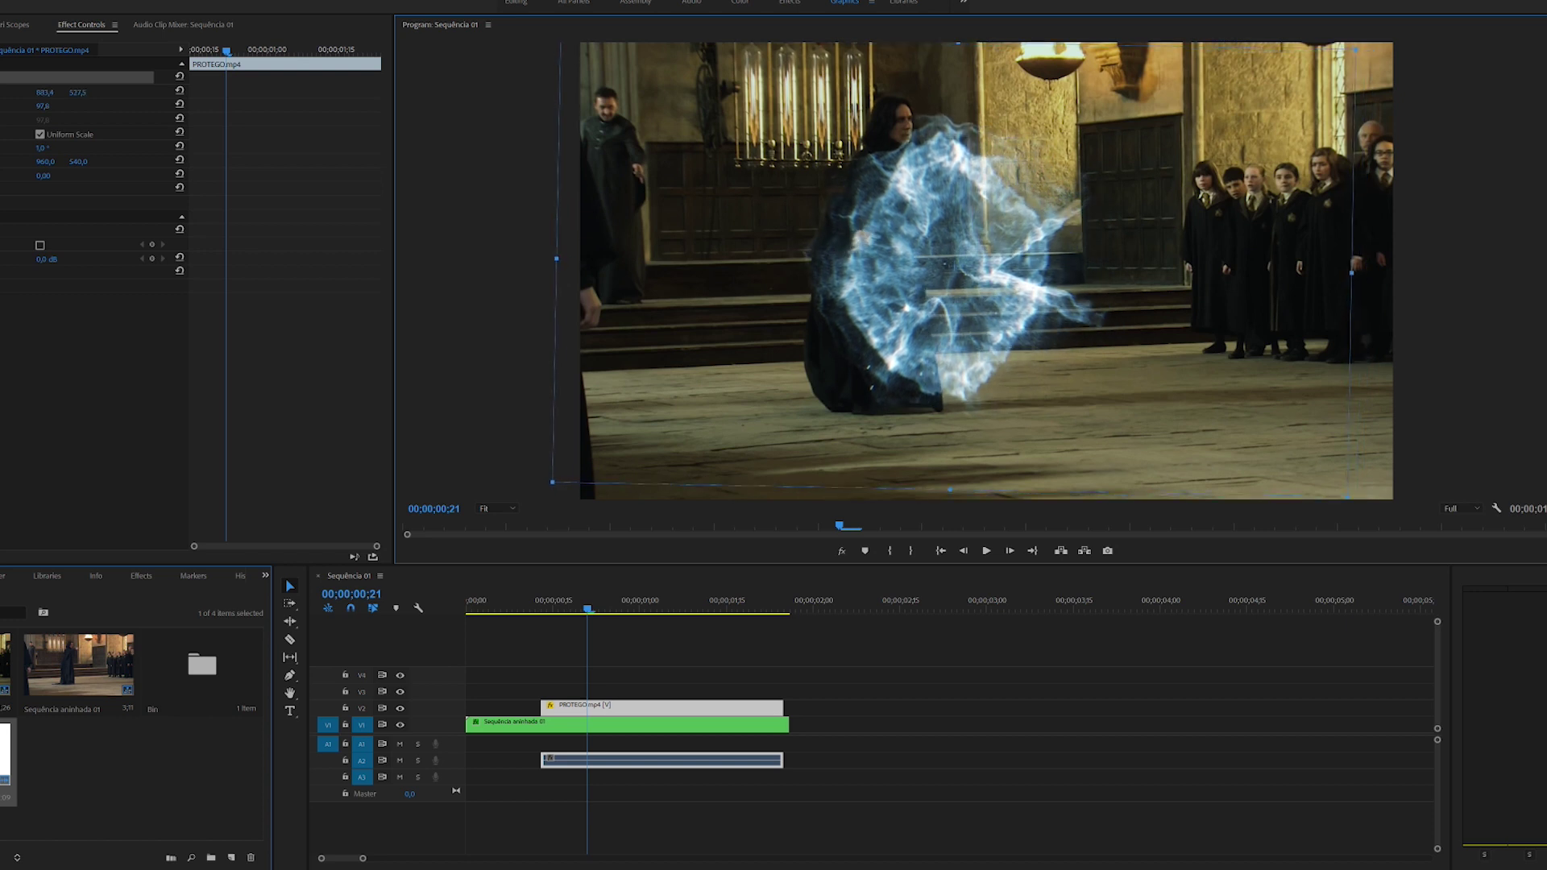
- Play back the enlarged shield effect and move the PROTEGO.mp4 clip up to track V3
drag(587, 608, 511, 609)
key(space)
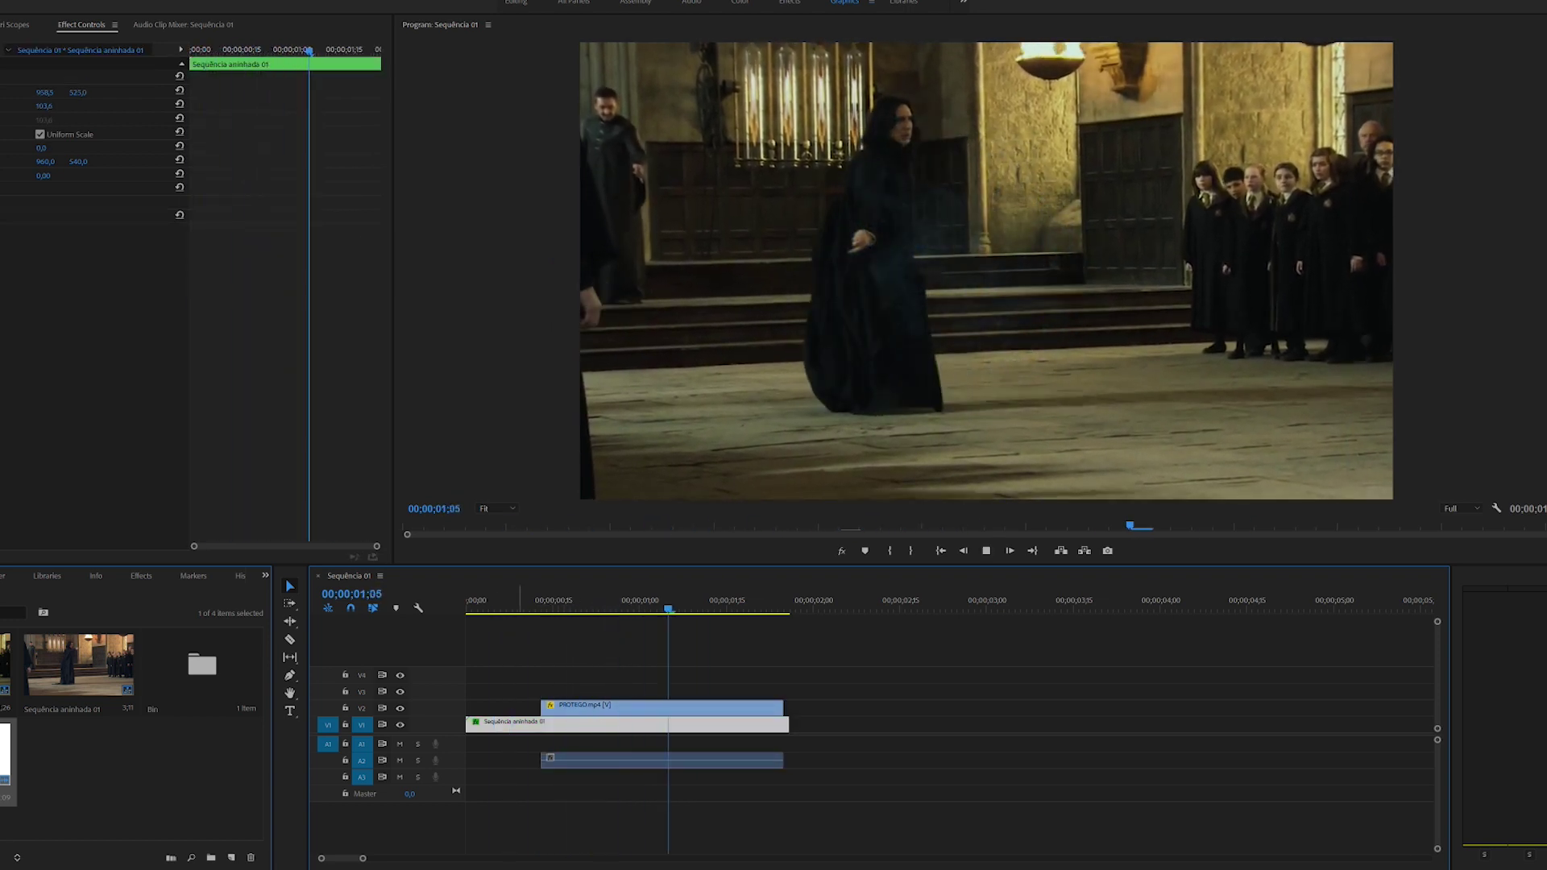
drag(525, 600, 592, 600)
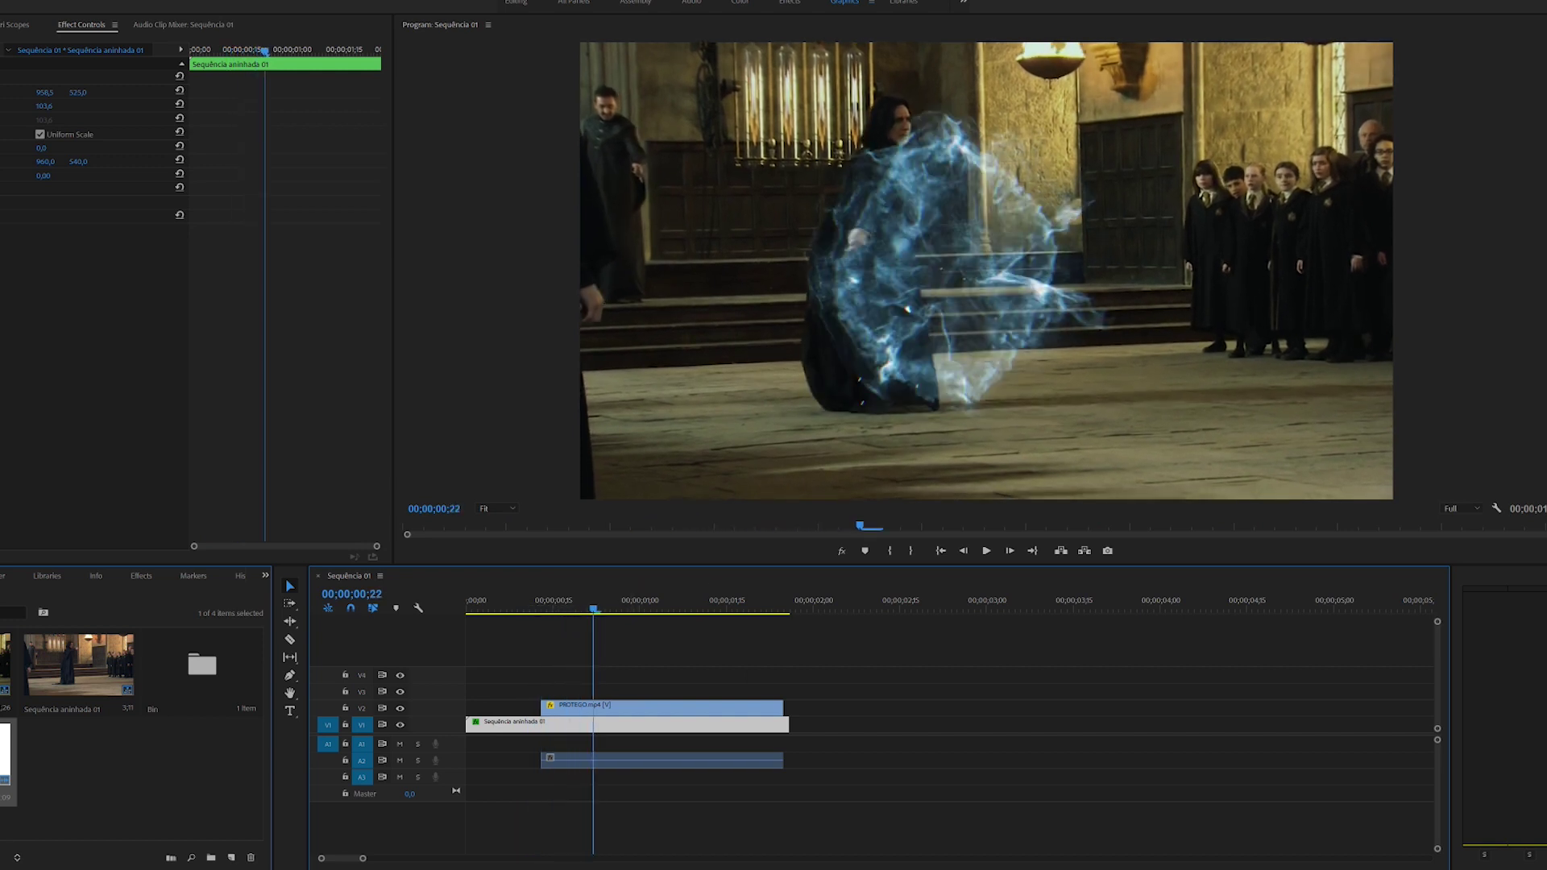
click(604, 707)
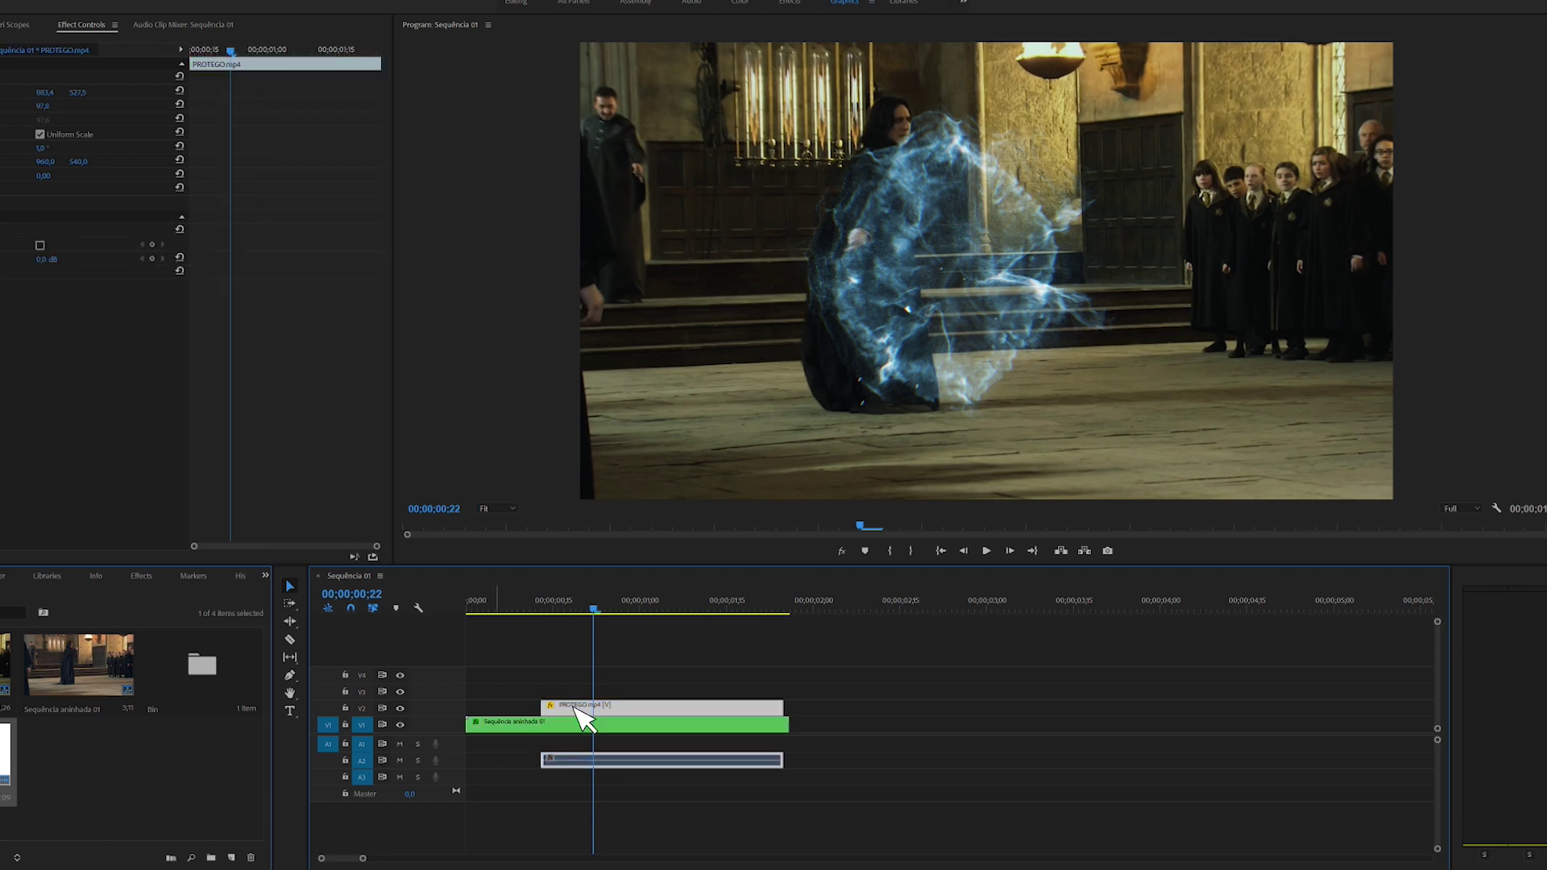
drag(574, 704, 574, 695)
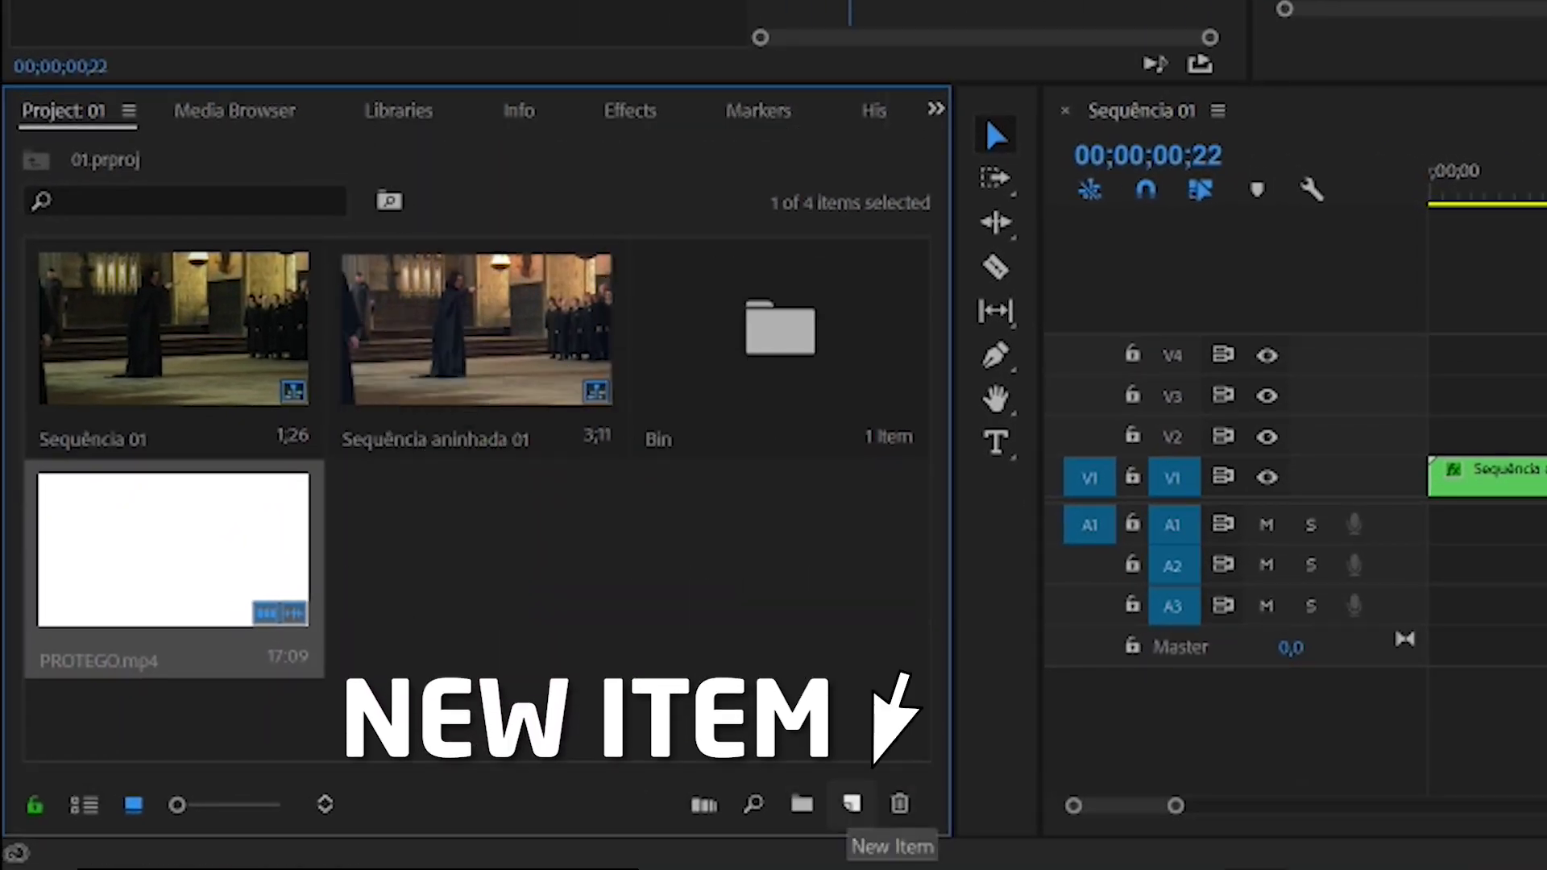
- Create a 1920 × 1080 color matte in light blue 42A0E8 and name it light
click(852, 803)
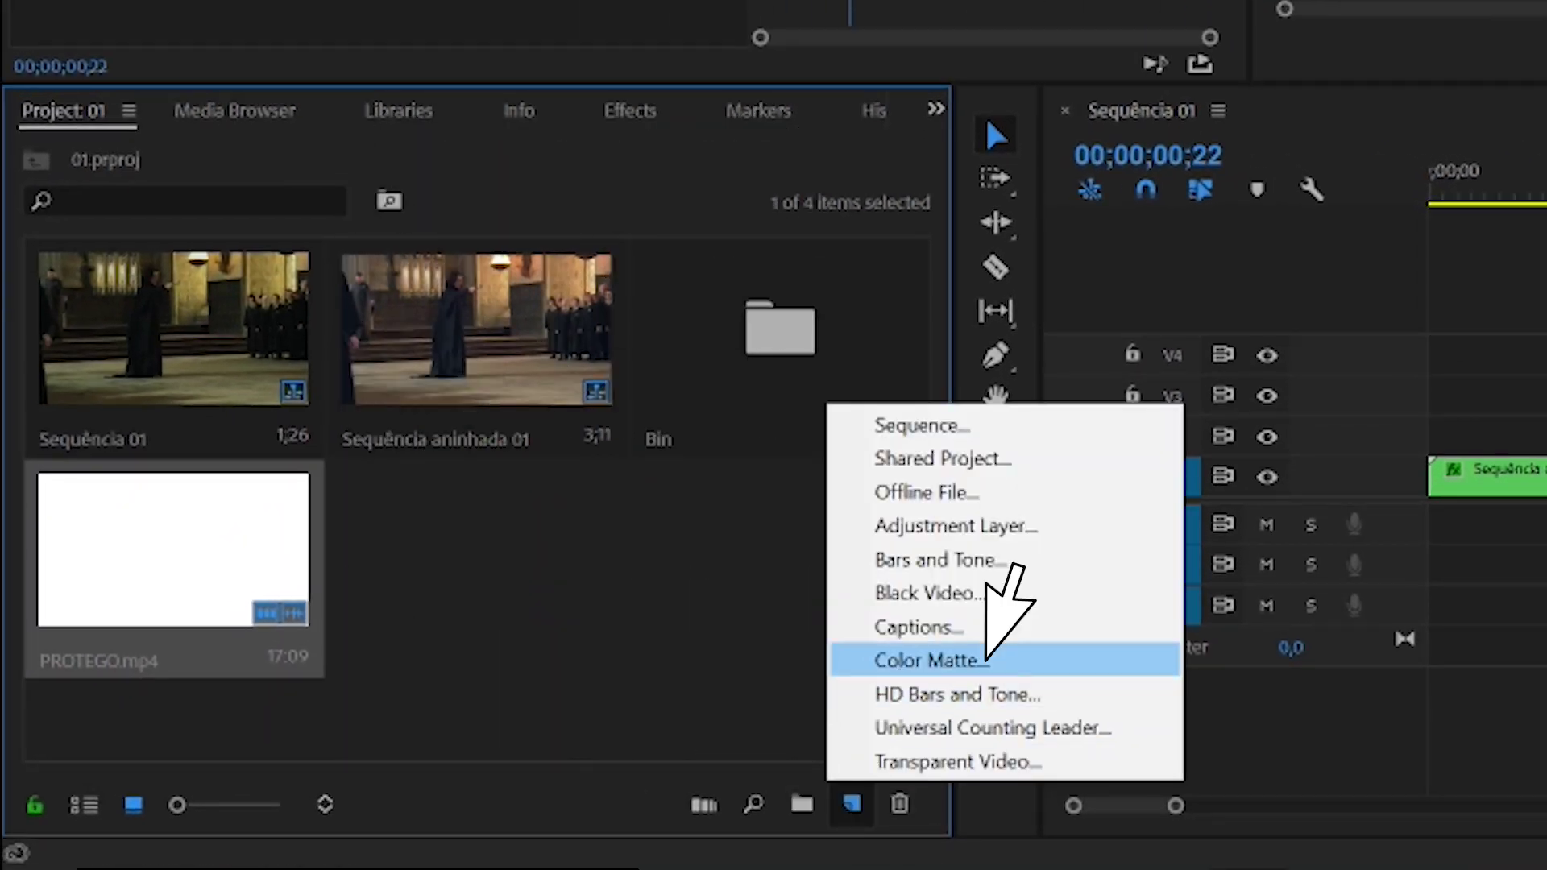
click(987, 656)
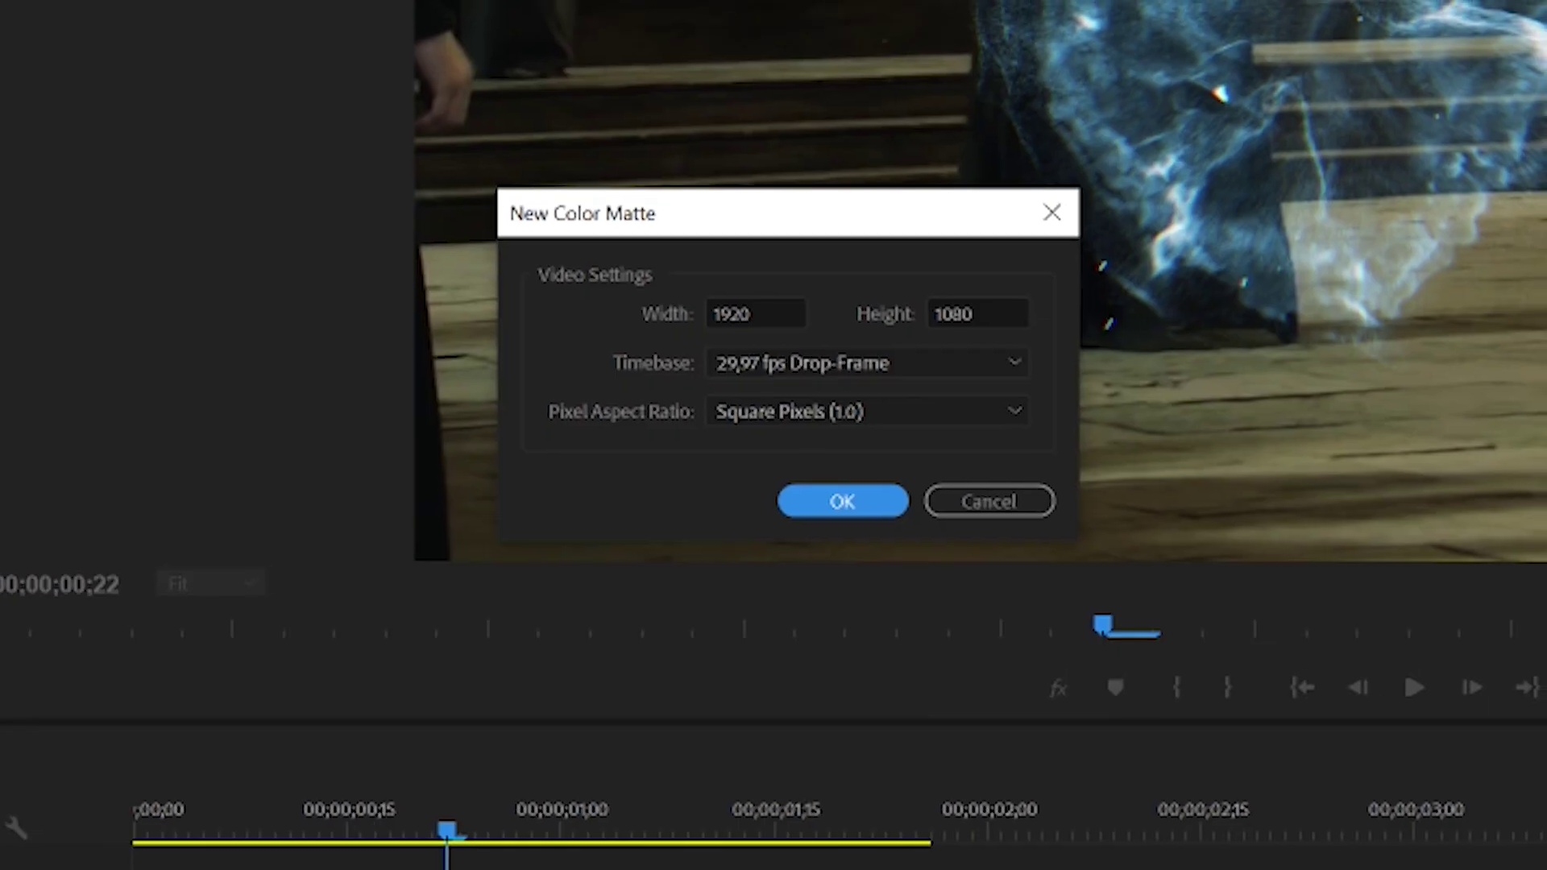
key(Return)
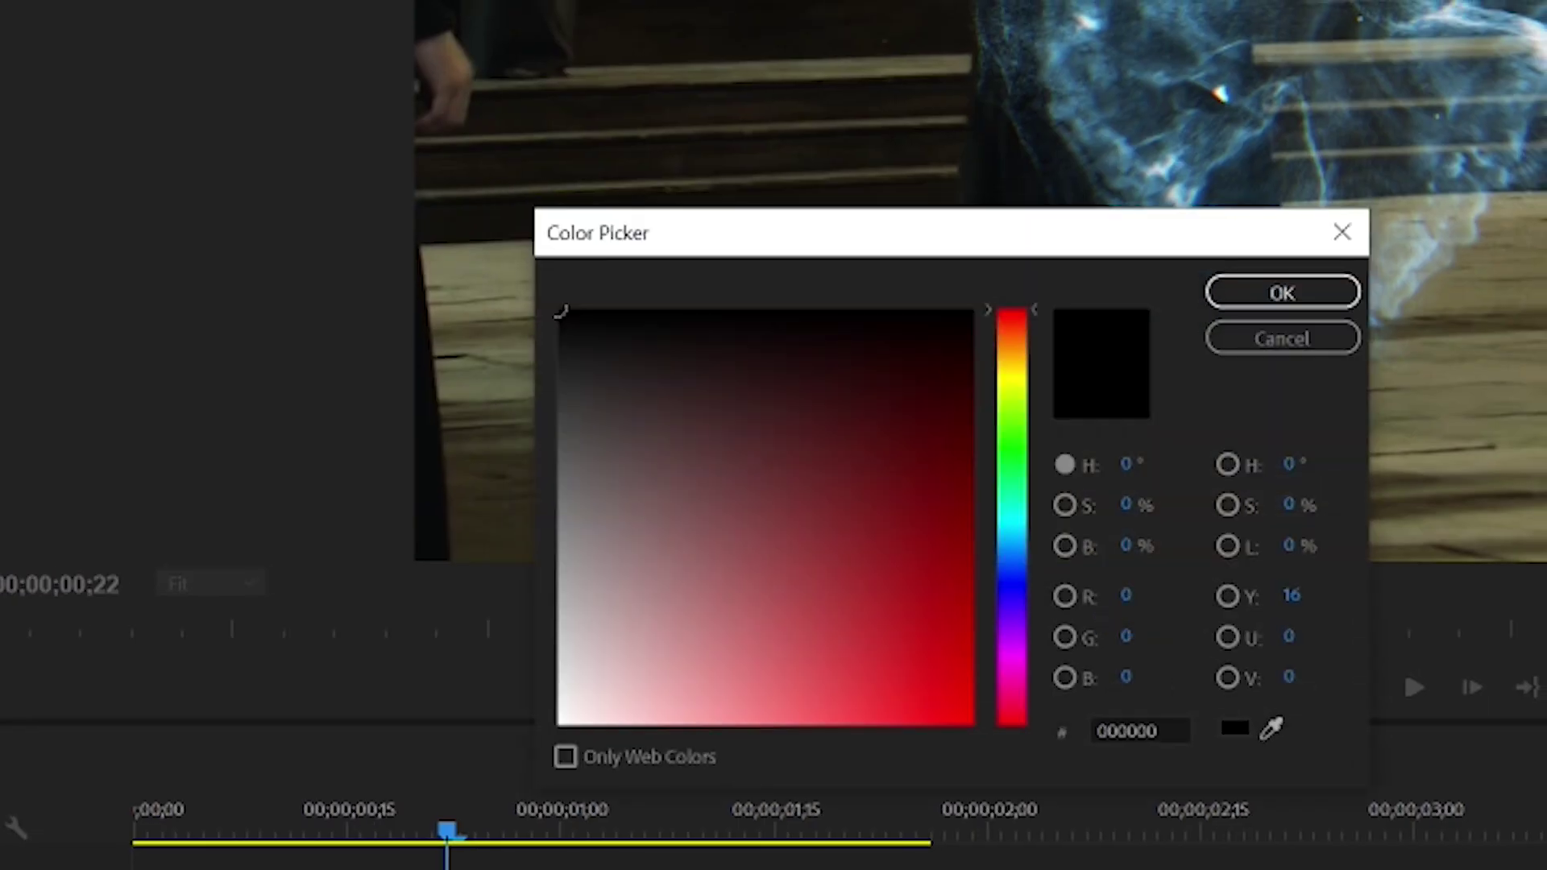
drag(649, 219, 4, 198)
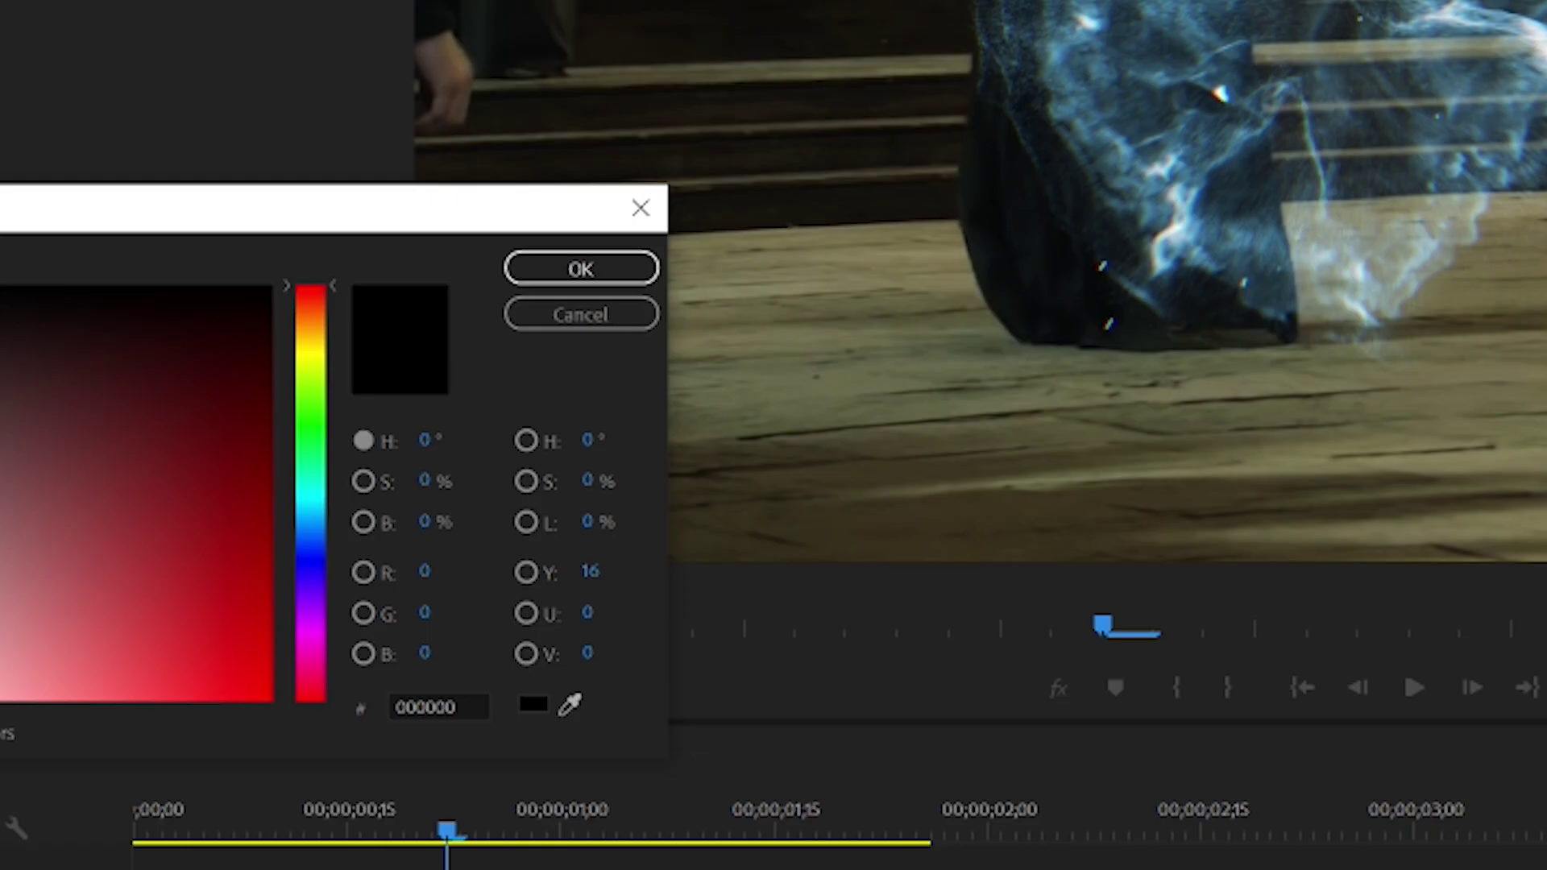
click(311, 524)
click(154, 663)
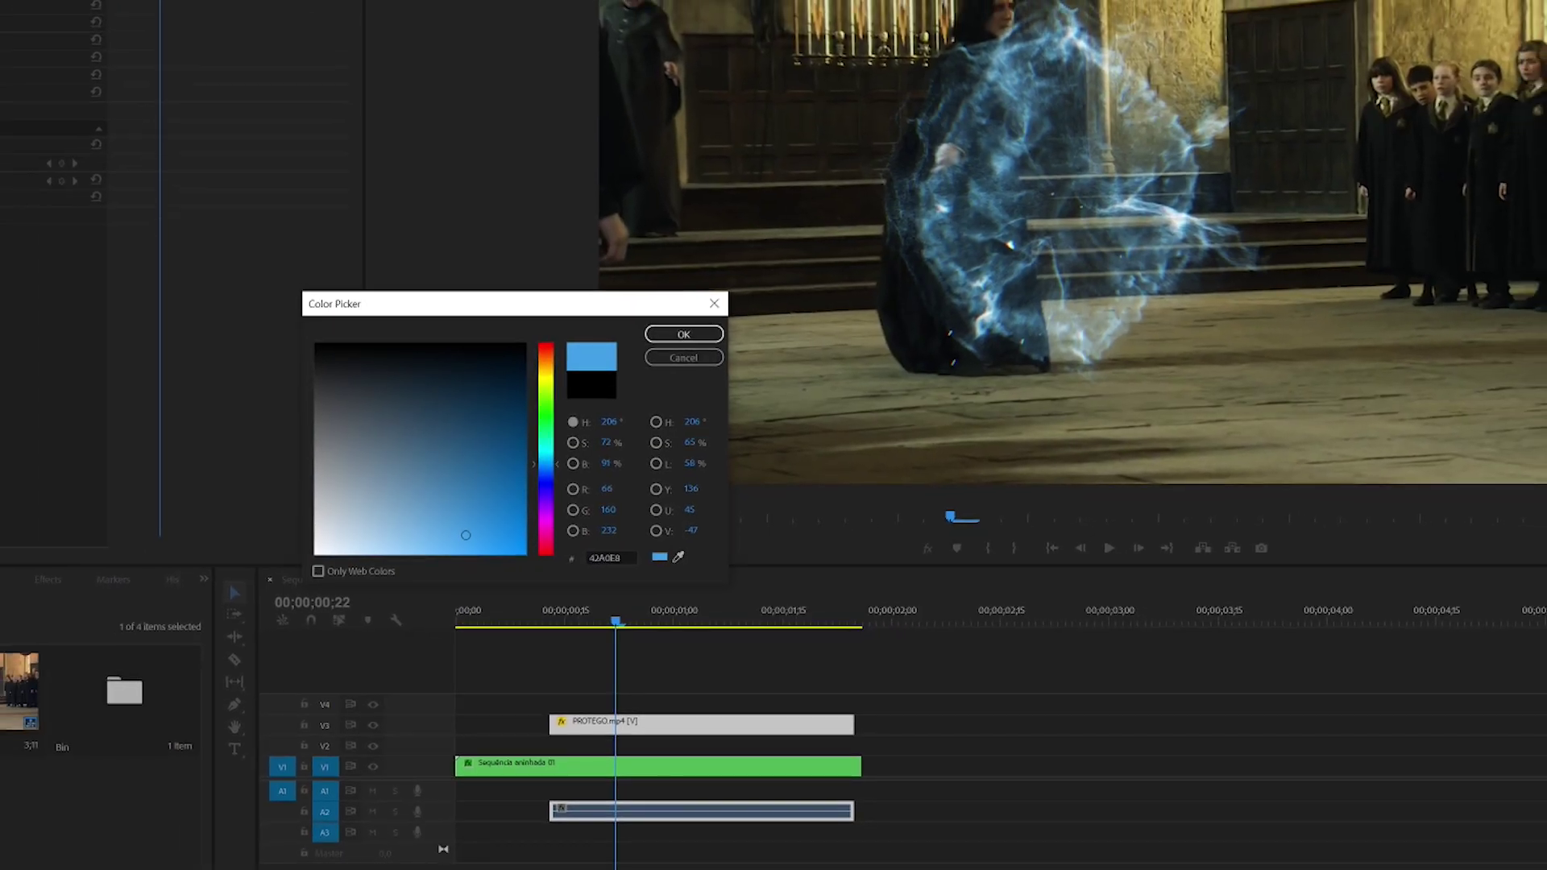
key(Return)
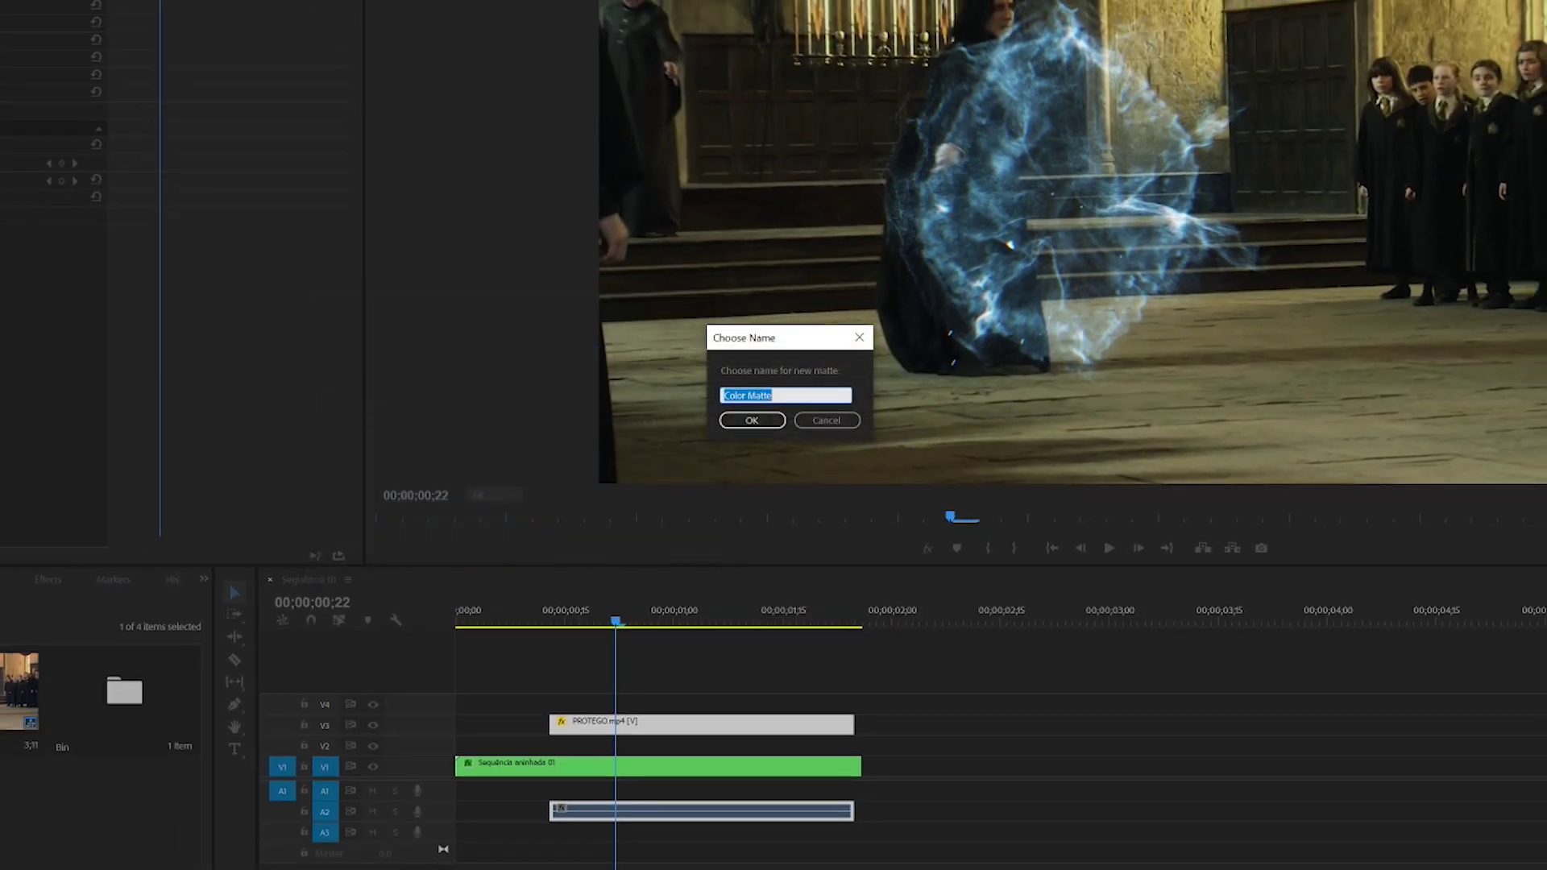
text(light)
key(Return)
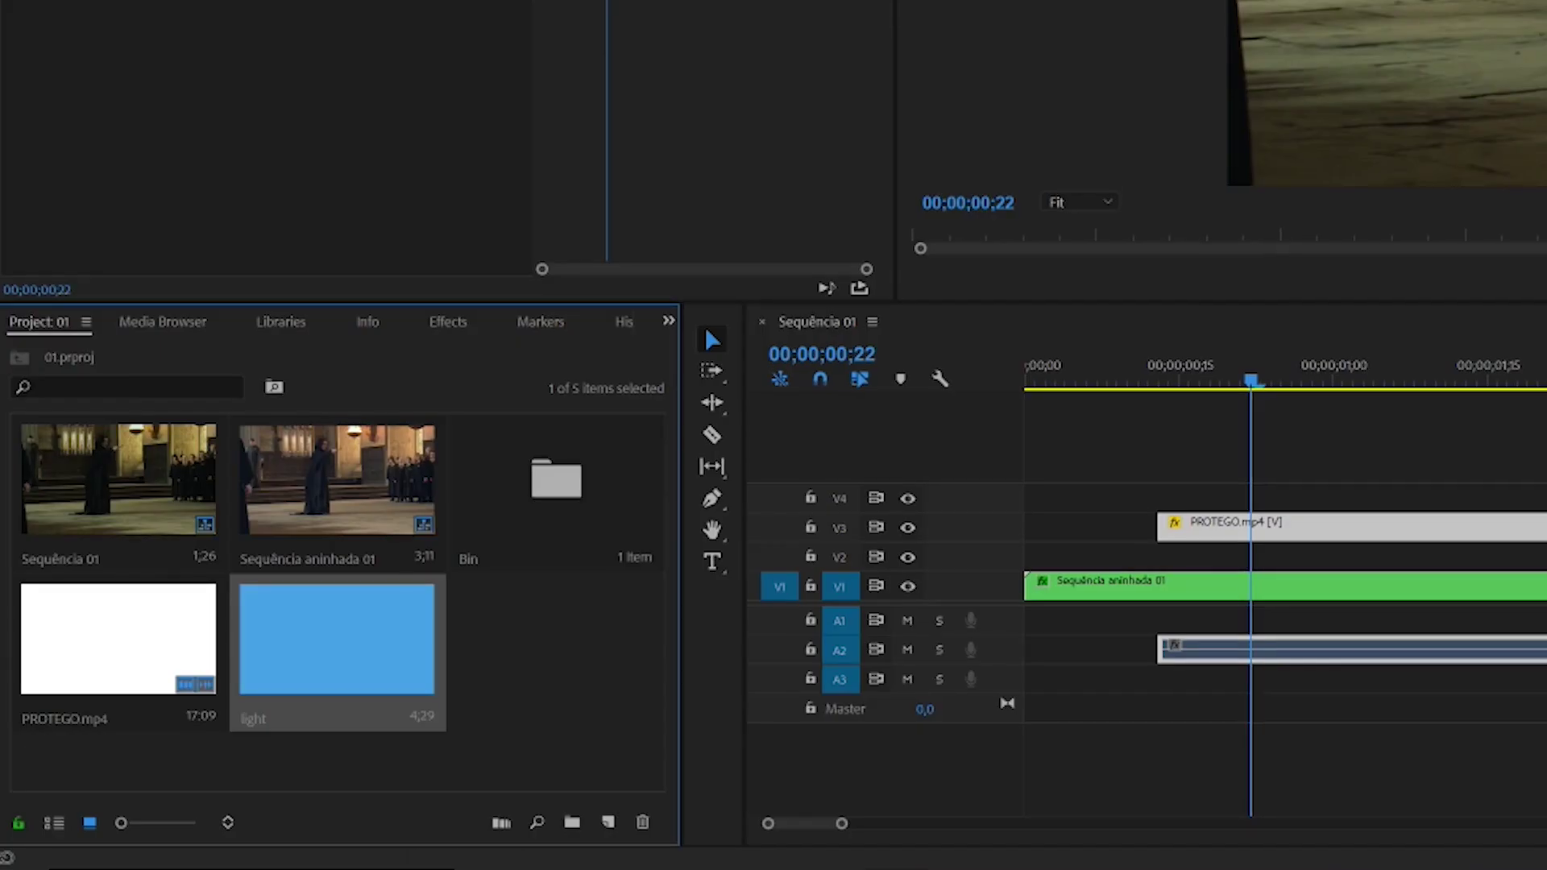
- Place the light matte on V2 at the start of the PROTEGO.mp4 clip and cut off the excess beyond that clip's end
drag(337, 639, 1158, 557)
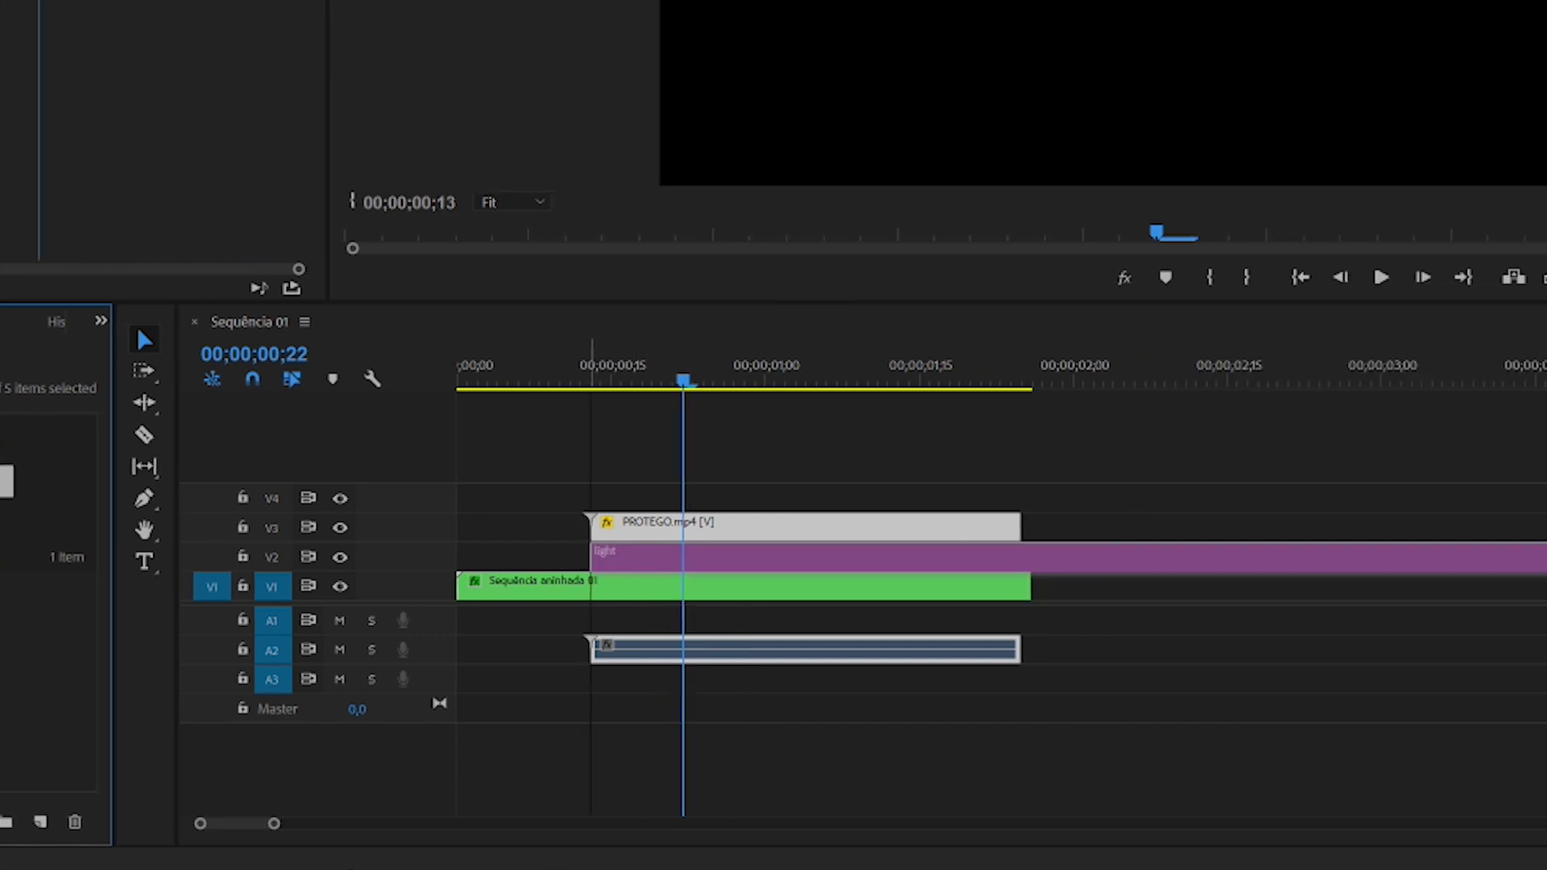
drag(591, 556, 591, 557)
click(600, 379)
drag(420, 379, 522, 380)
click(840, 557)
click(922, 557)
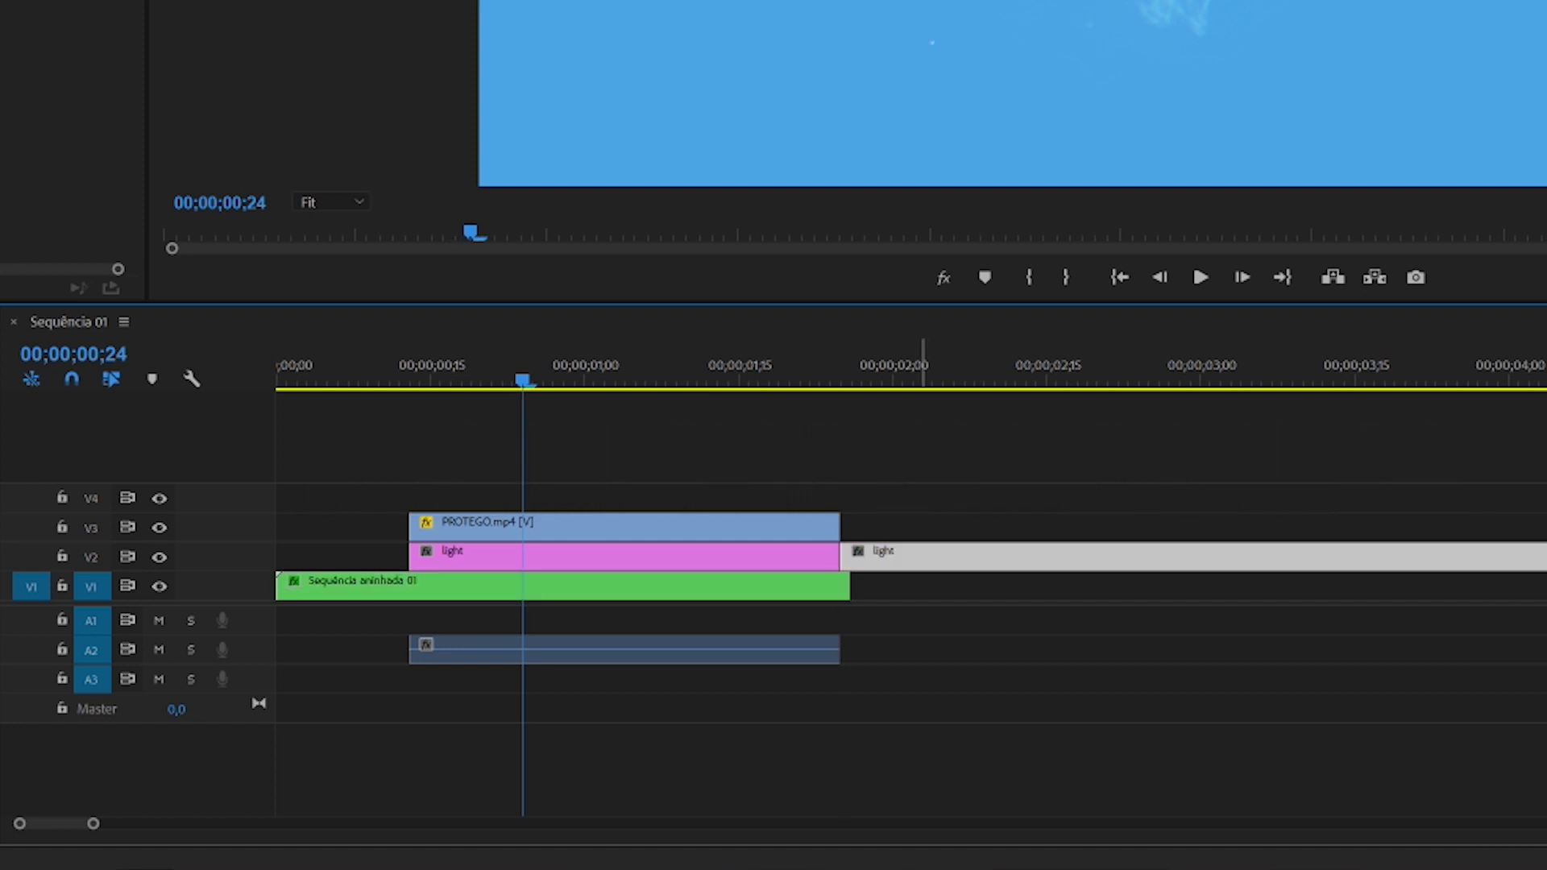
key(Delete)
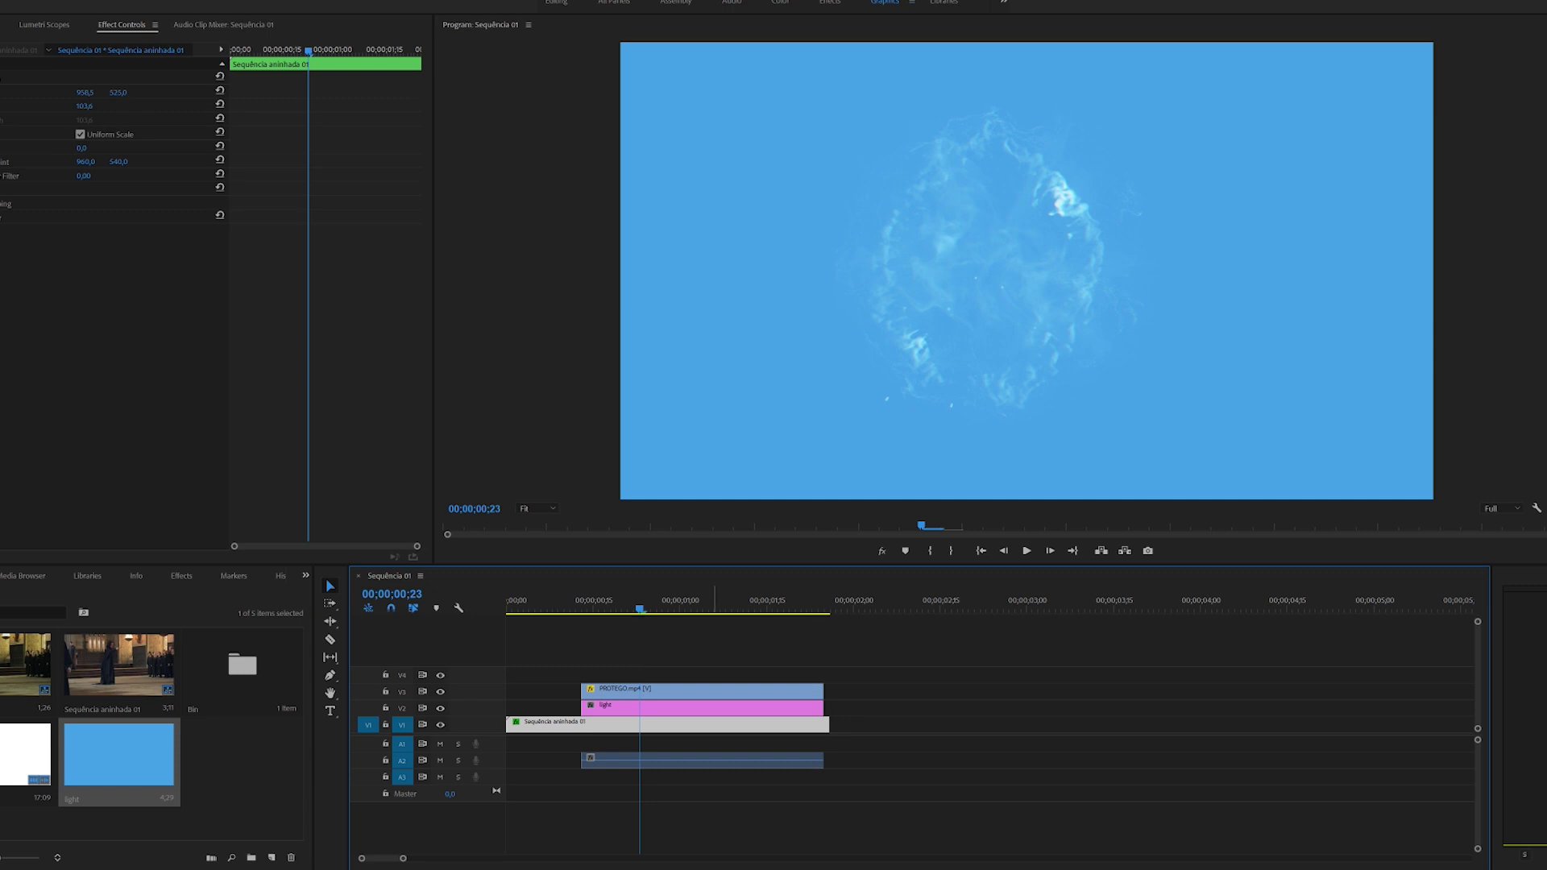
- Hide track V2 and expand the Opacity settings of the light clip
click(646, 706)
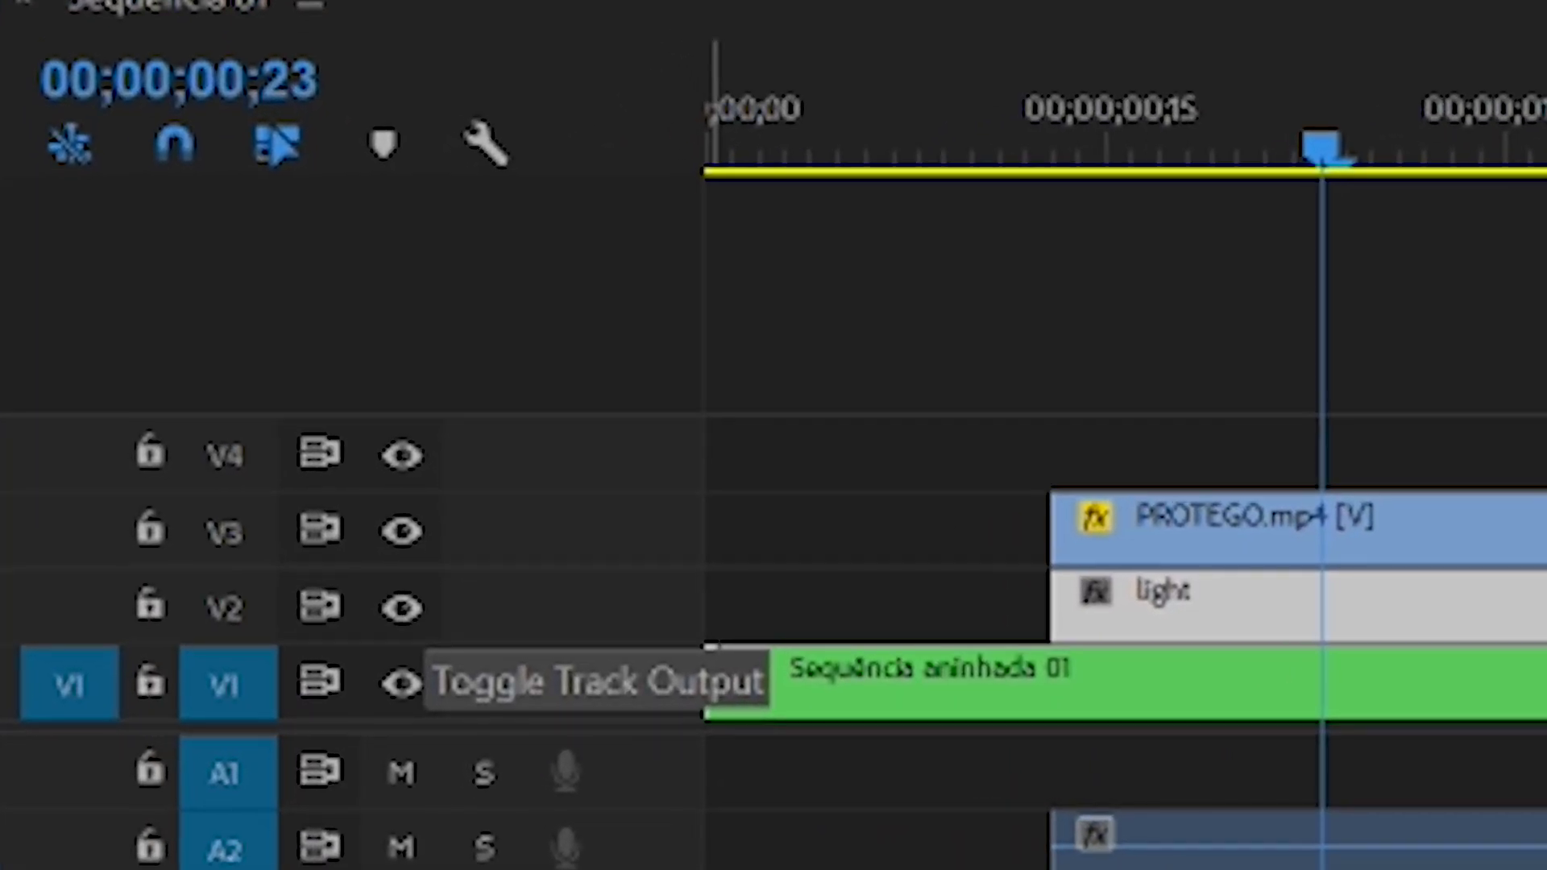
click(401, 608)
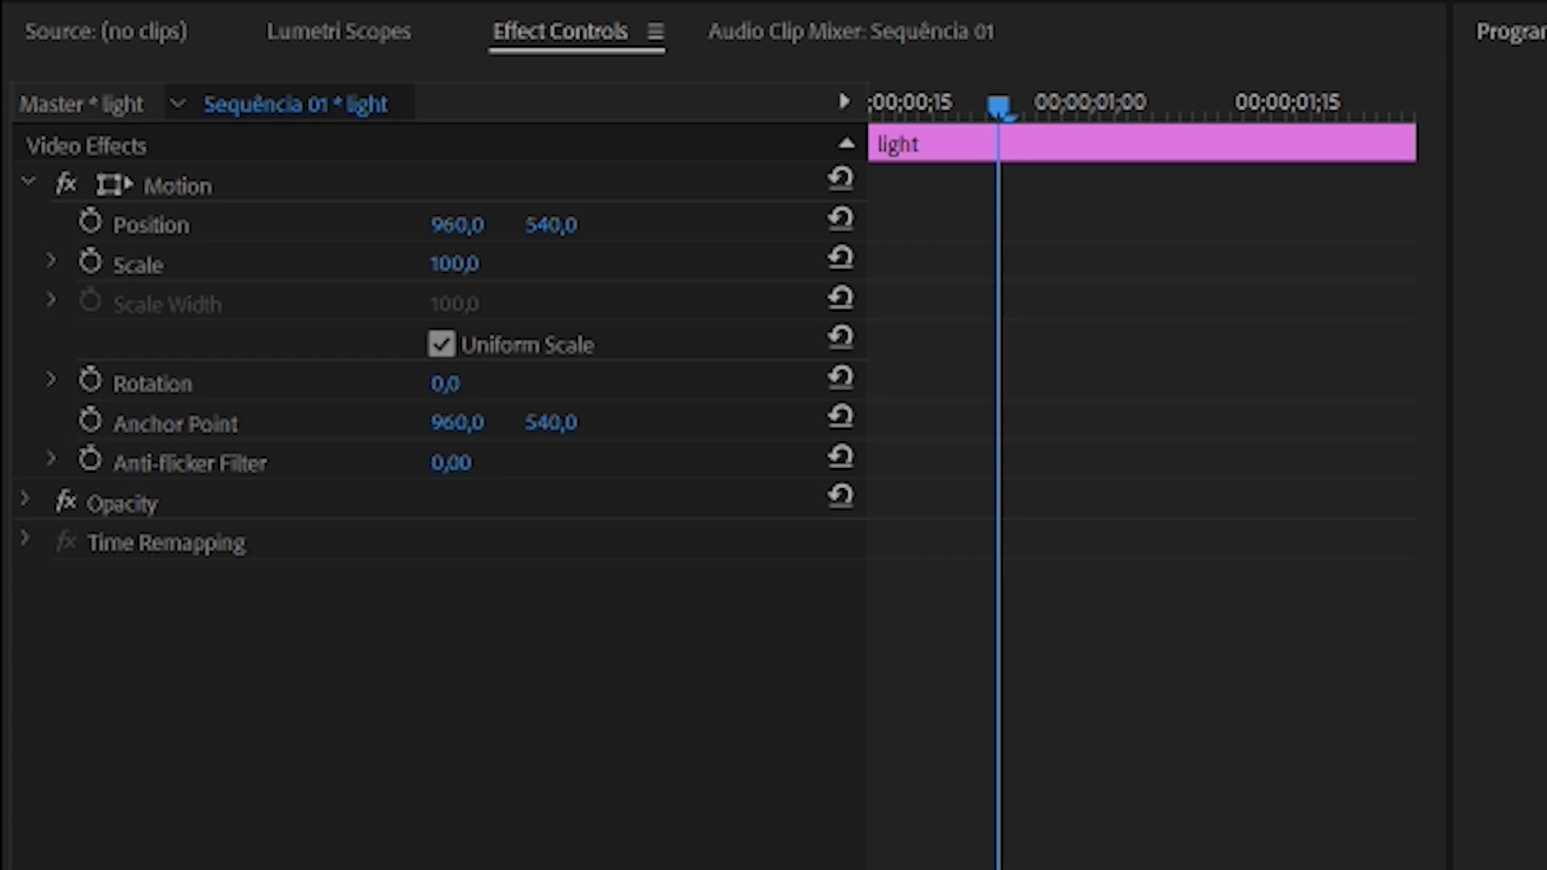
click(121, 503)
click(26, 499)
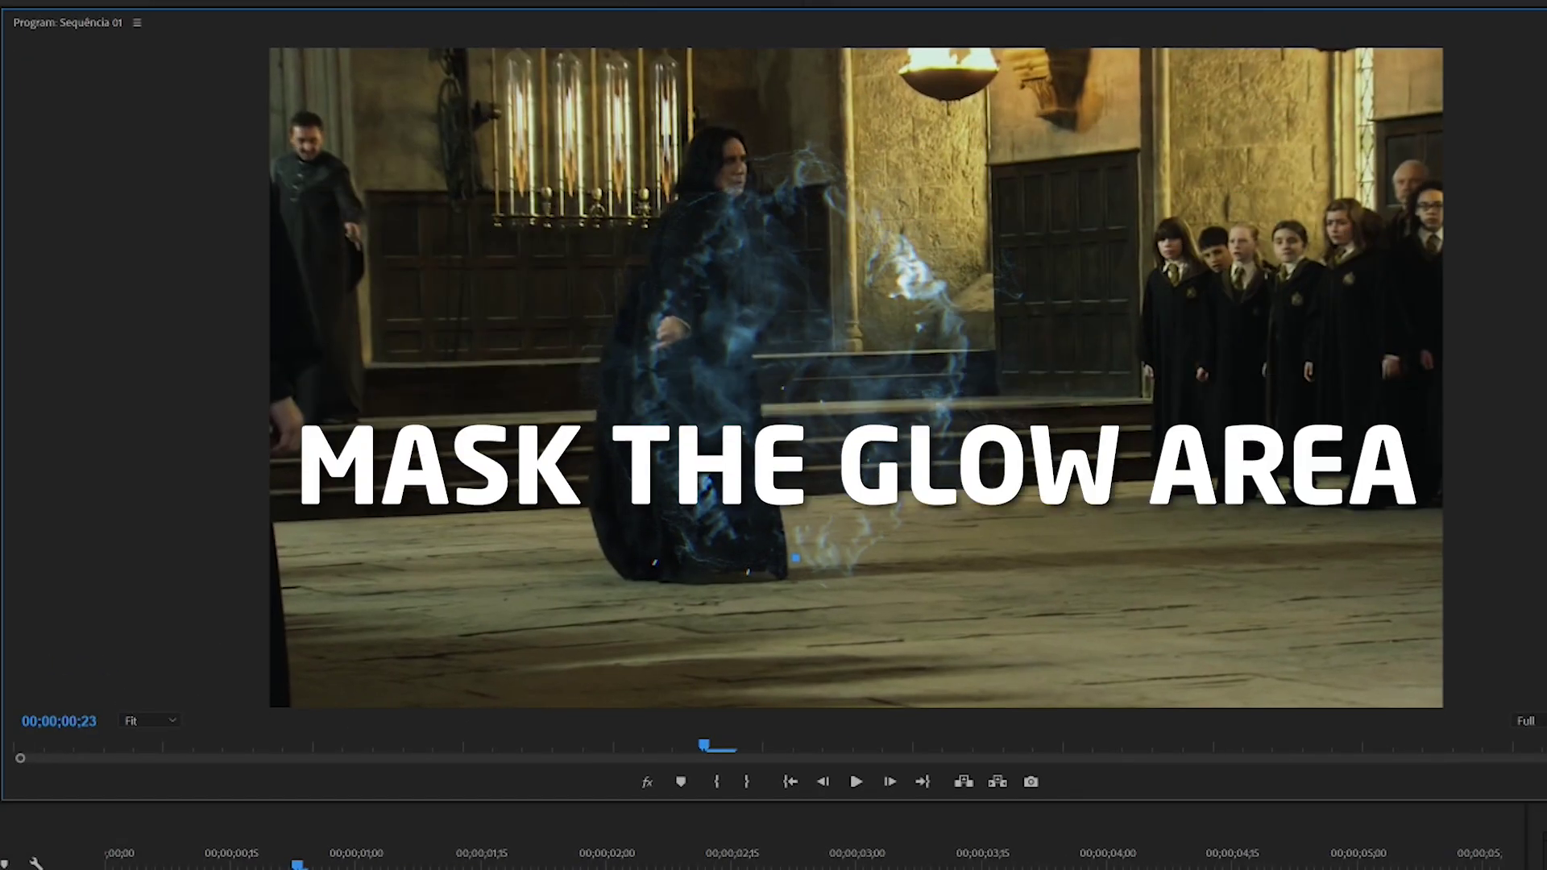
- Draw the floor part of a free-form opacity mask on the light clip, as an elongated outline around the caster's feet
click(1064, 575)
click(1077, 613)
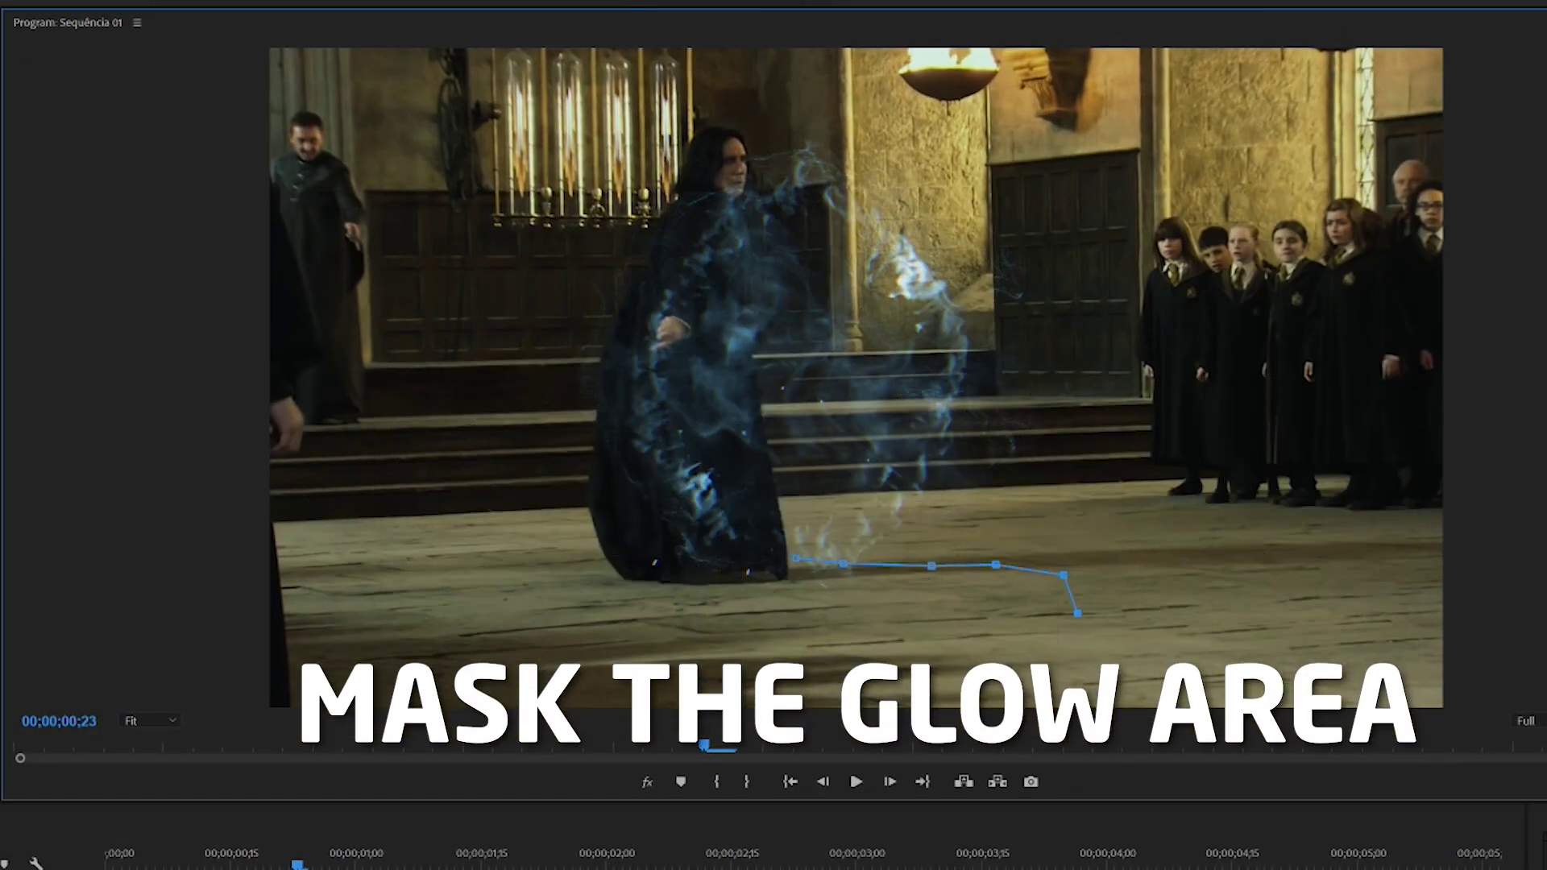
click(843, 663)
click(659, 675)
click(511, 674)
click(428, 653)
drag(412, 619, 414, 610)
click(446, 580)
click(509, 577)
click(594, 578)
click(640, 577)
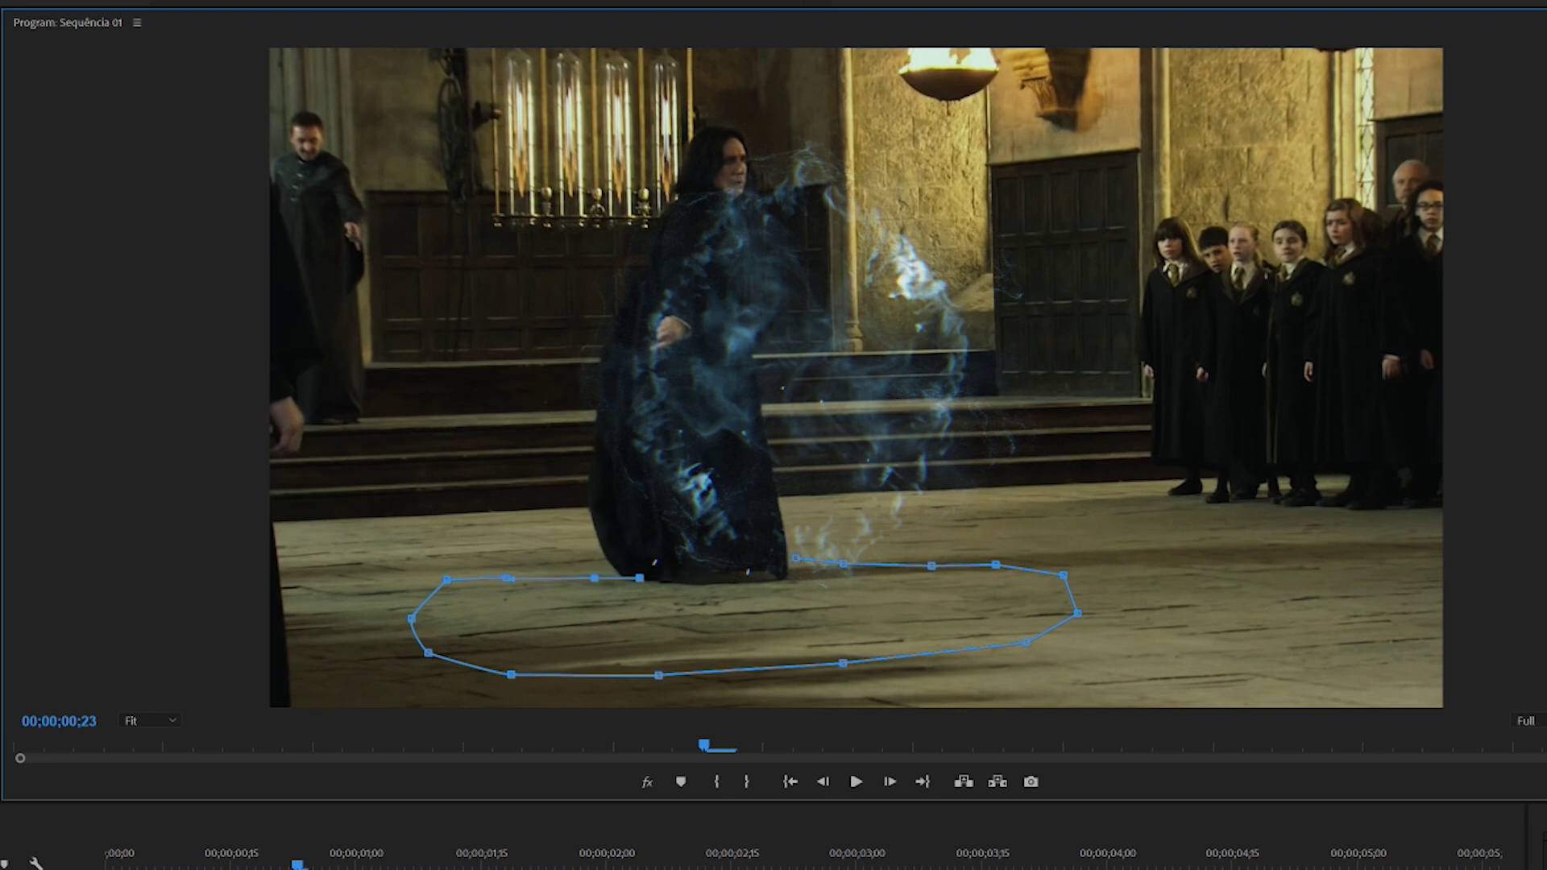
- Extend the light mask up the caster's body to the head and back down, close it, and show track V2 again
click(646, 534)
click(633, 483)
click(618, 410)
click(637, 331)
click(672, 249)
click(693, 205)
click(709, 159)
click(732, 129)
click(749, 172)
click(736, 229)
click(739, 294)
click(753, 434)
click(754, 489)
click(767, 548)
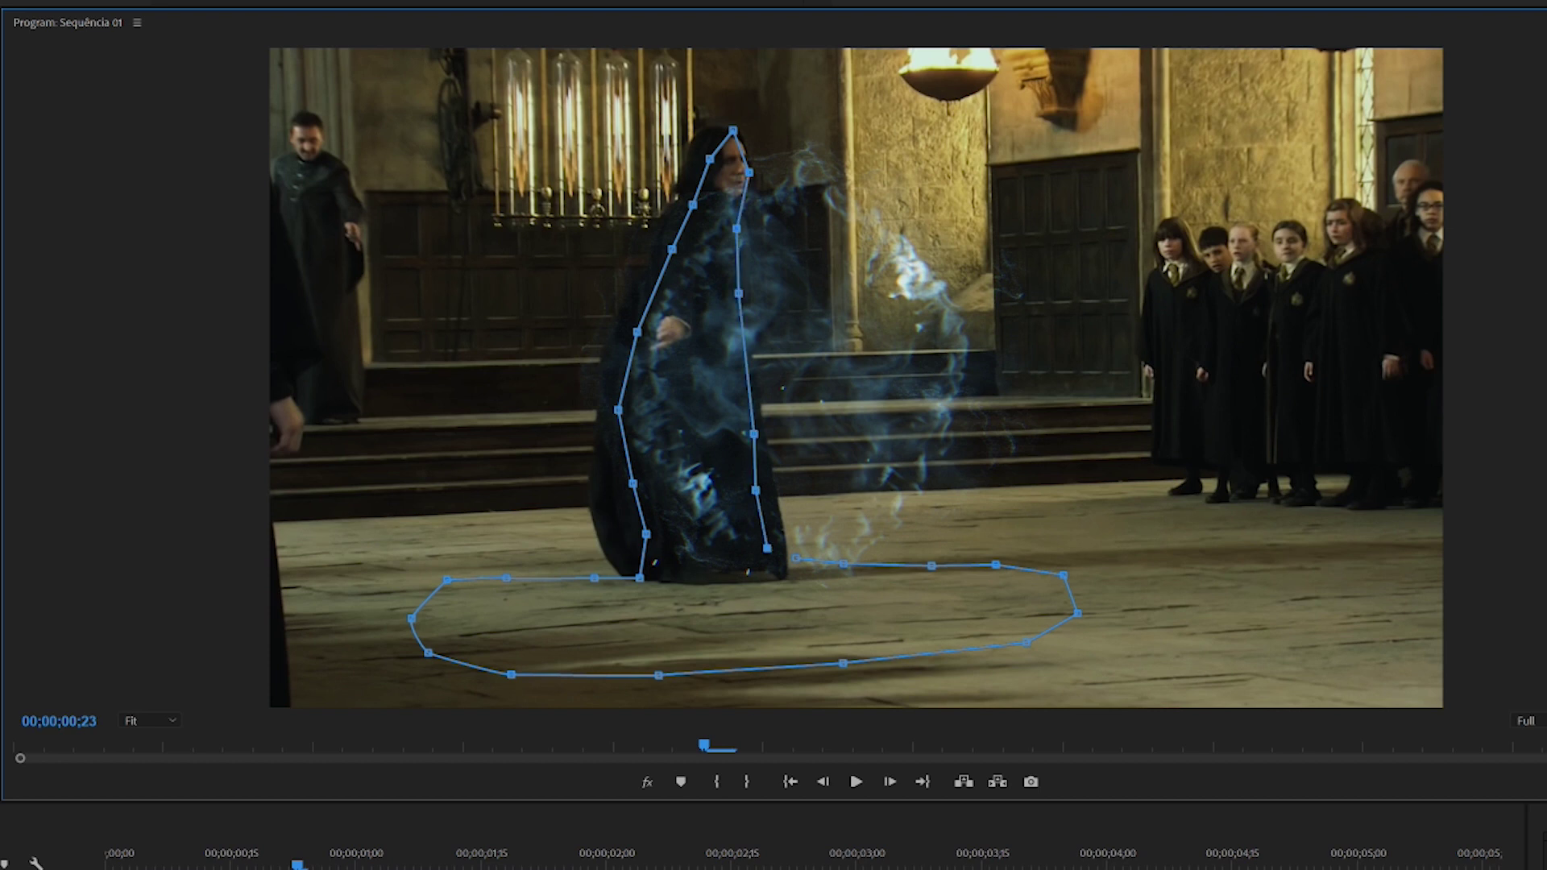
click(796, 558)
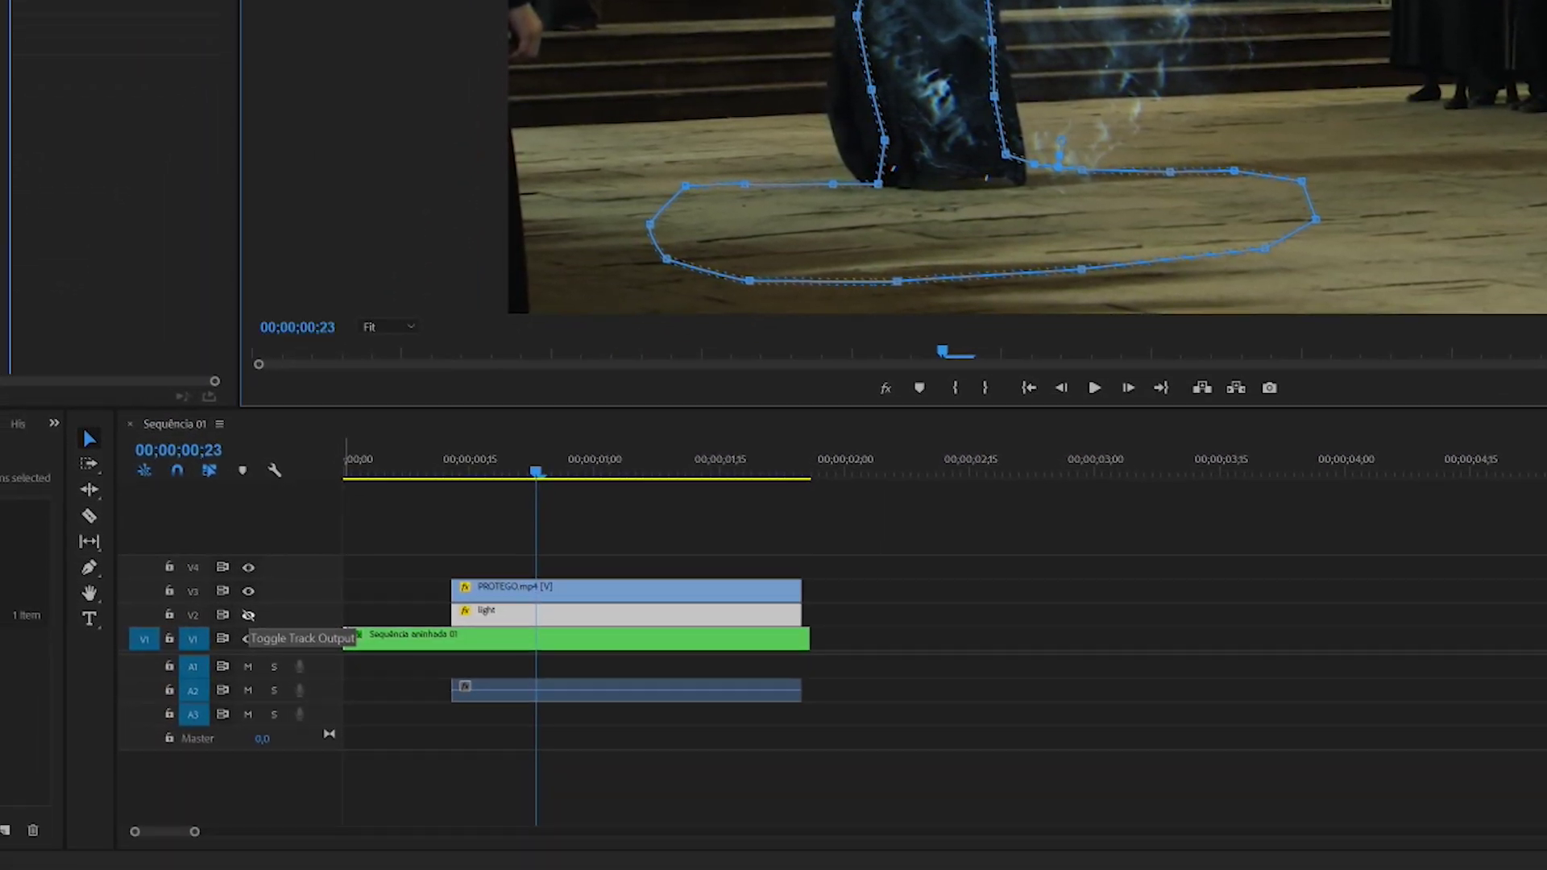
click(225, 652)
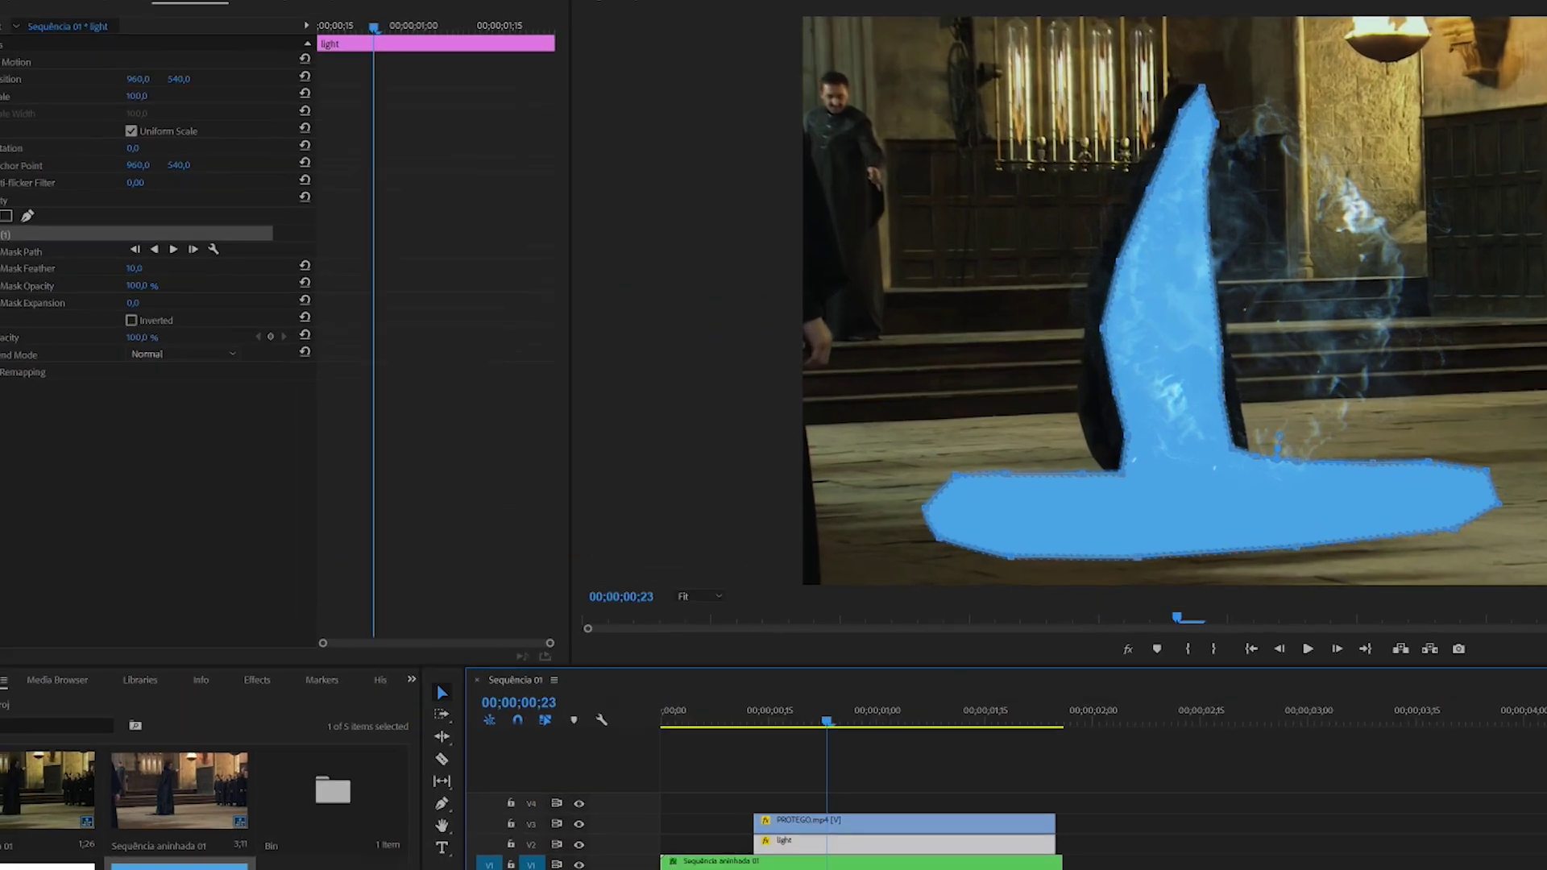
- Try the Screen and Linear Dodge (Add) blend modes on the light clip
click(126, 314)
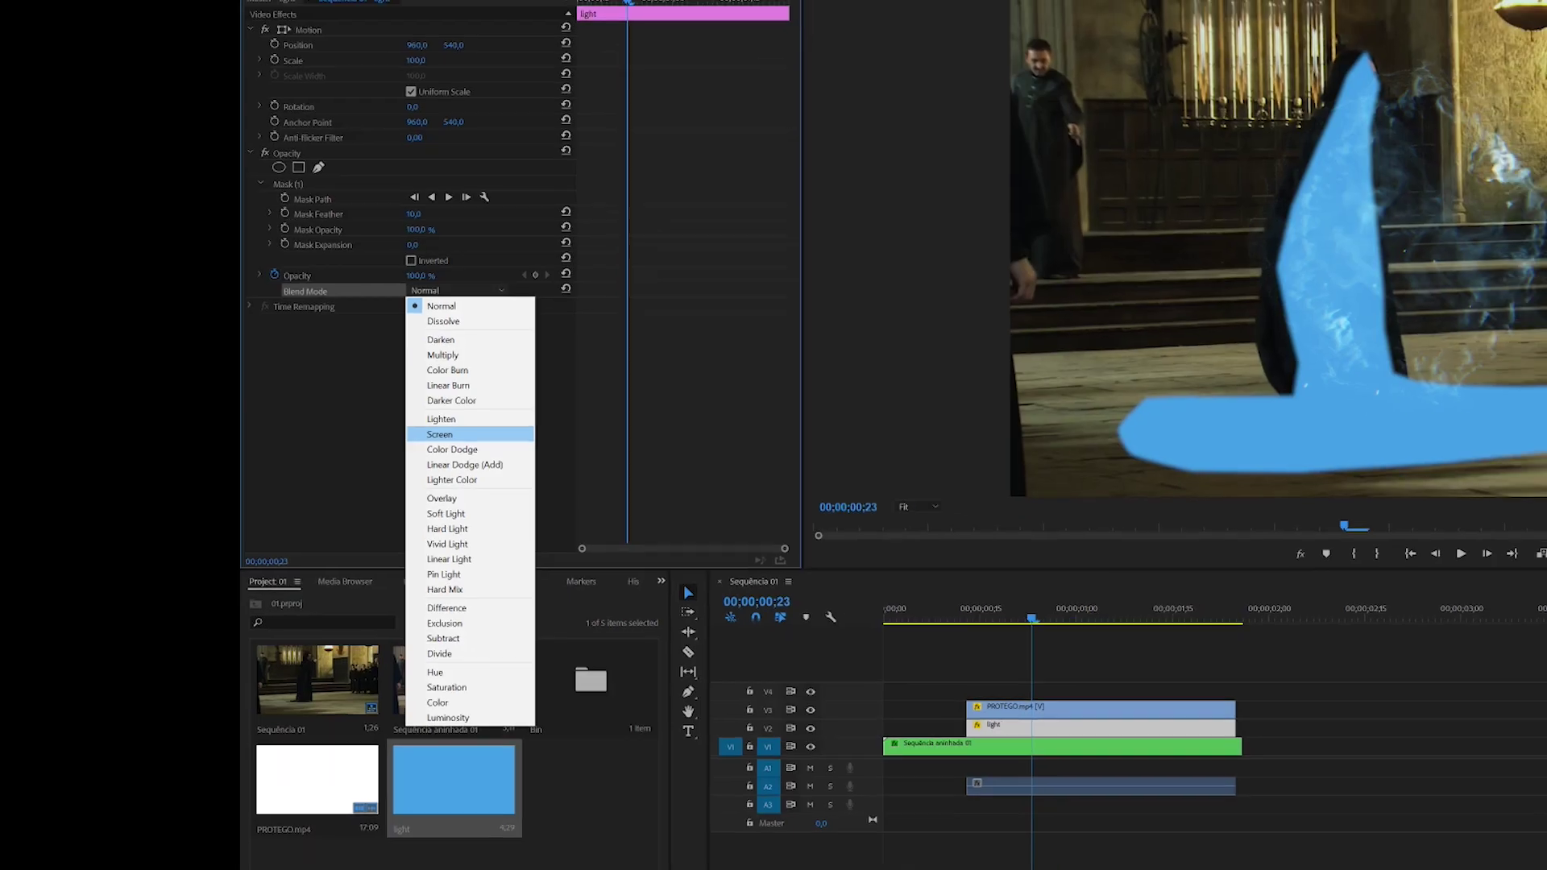
click(516, 418)
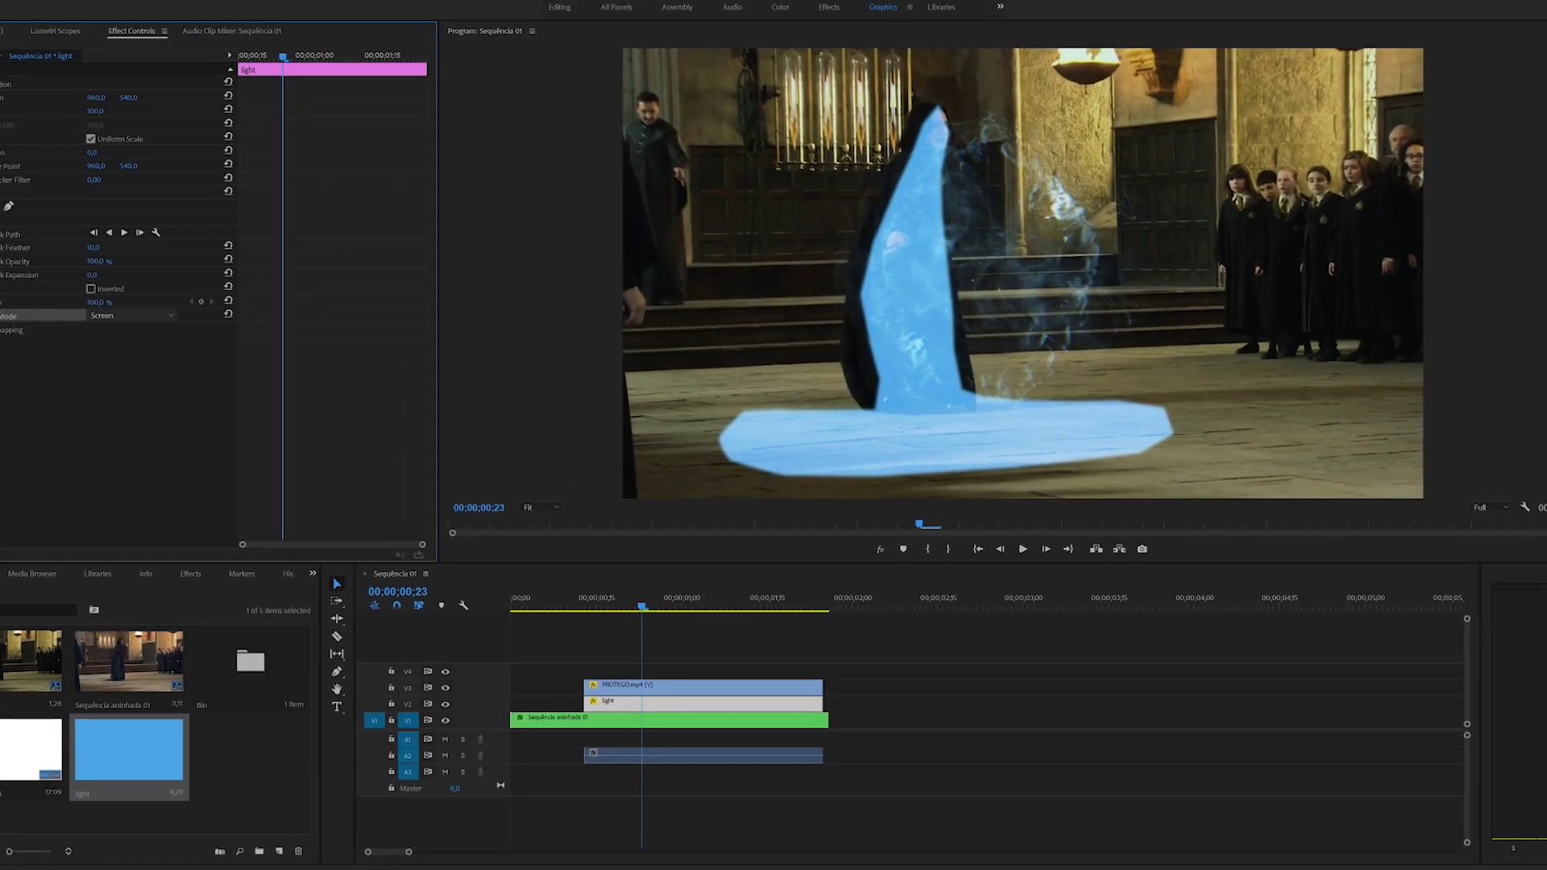
click(129, 315)
click(143, 469)
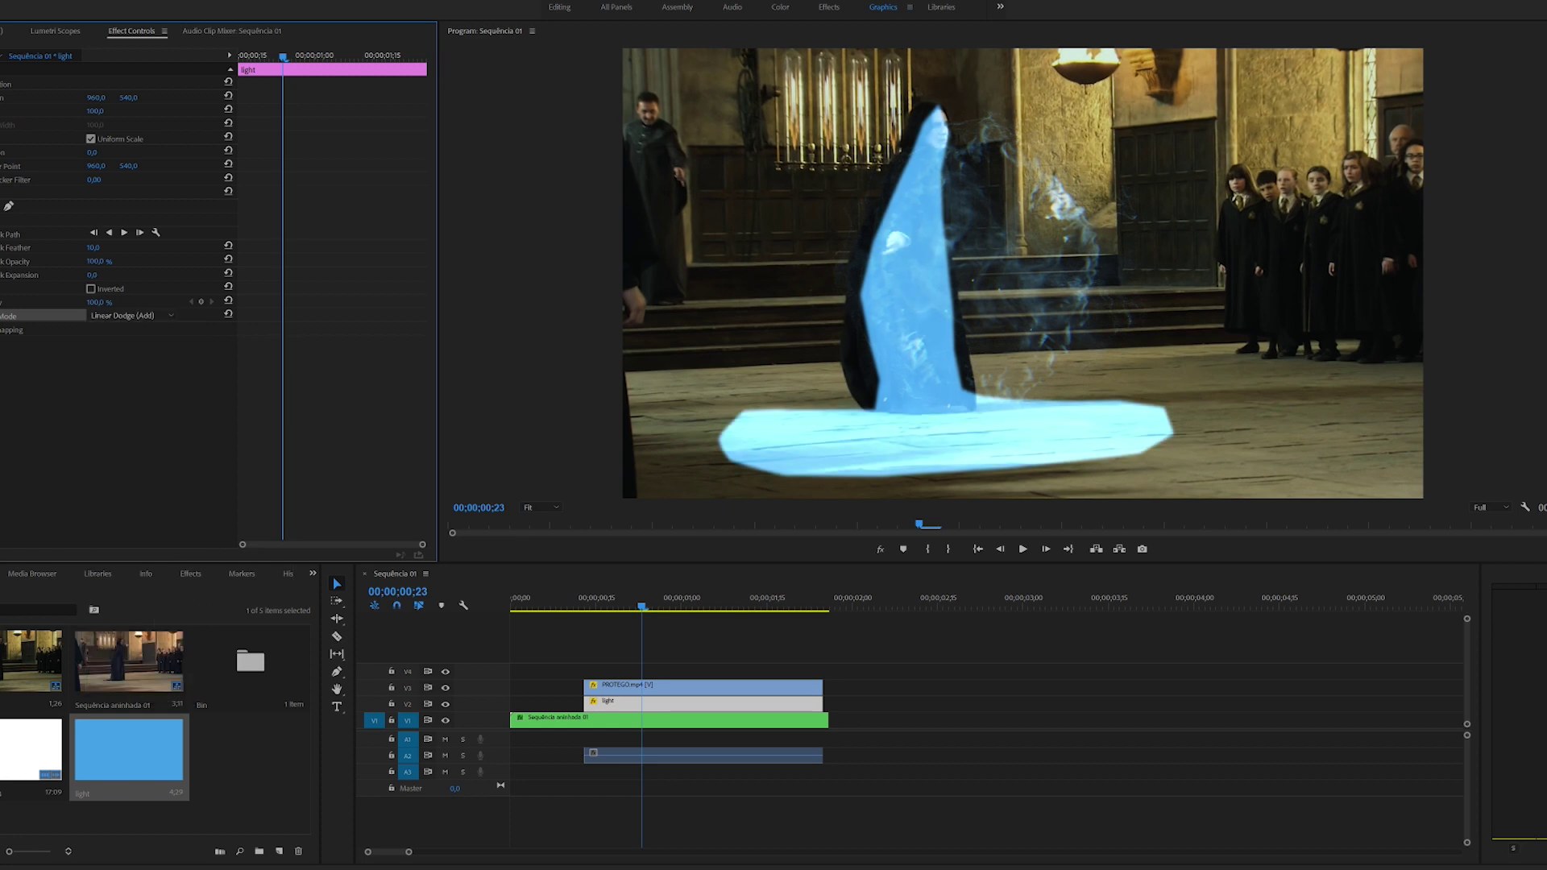
- Set the light clip's blend mode to Color Dodge and lower its opacity to 26%
click(129, 315)
click(144, 456)
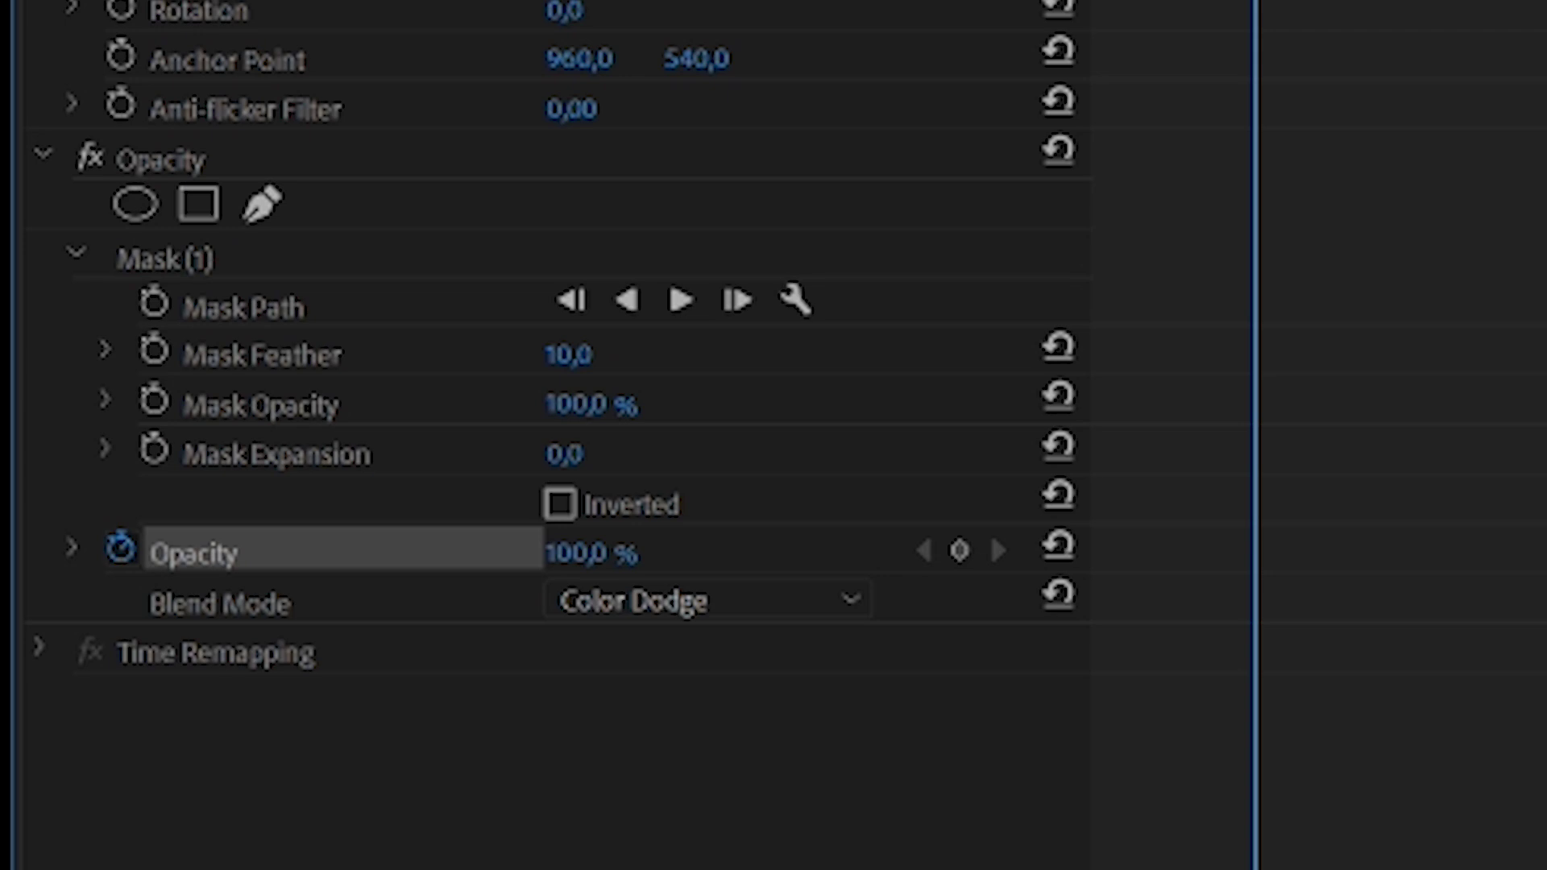
drag(577, 553, 410, 553)
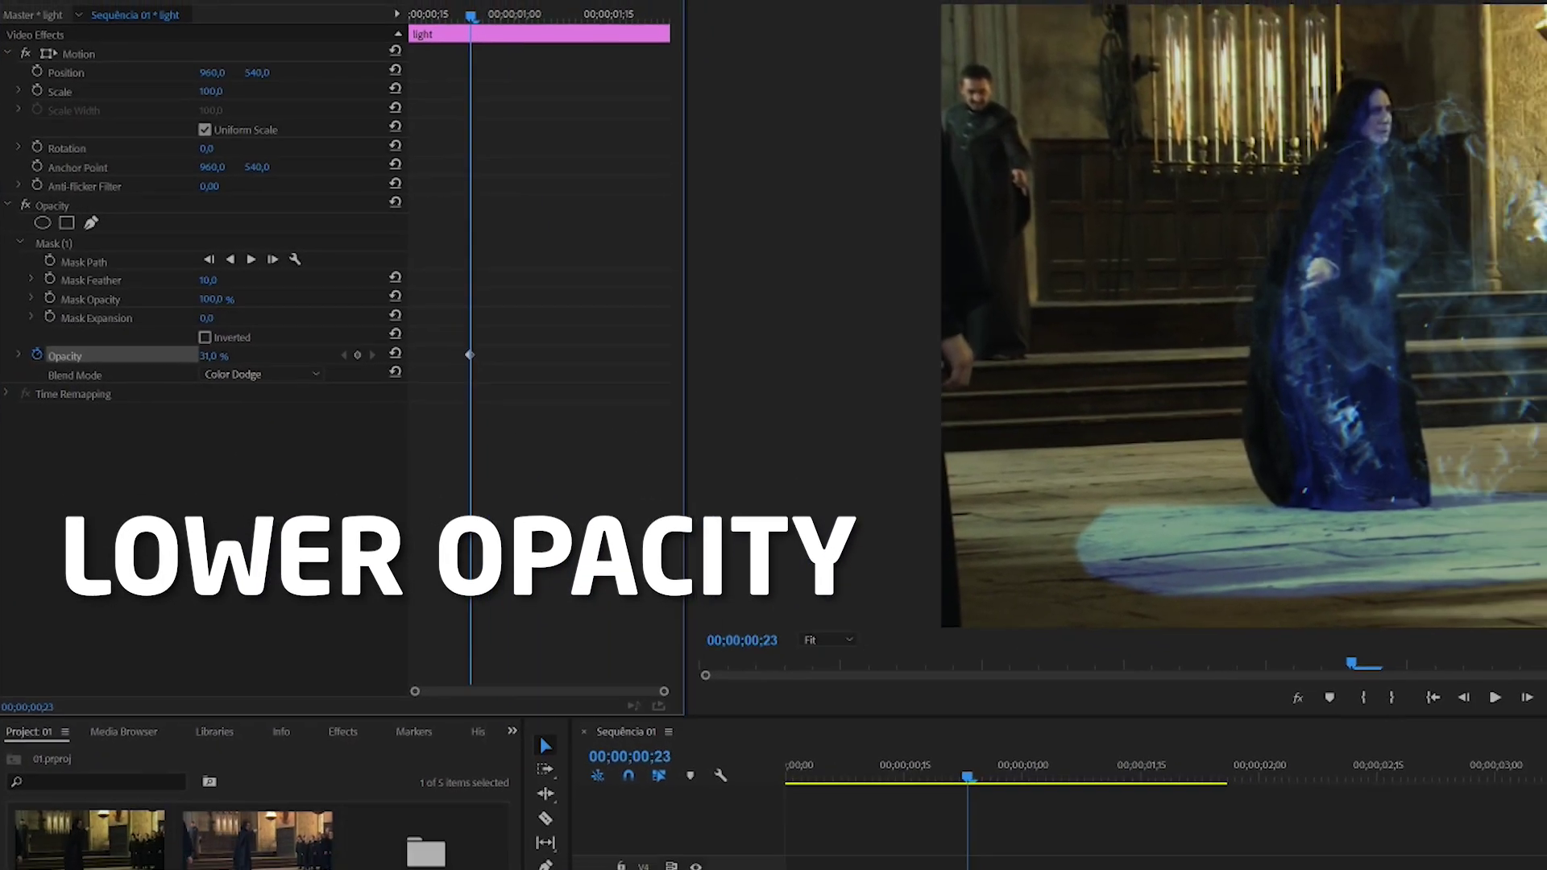
drag(214, 355, 150, 325)
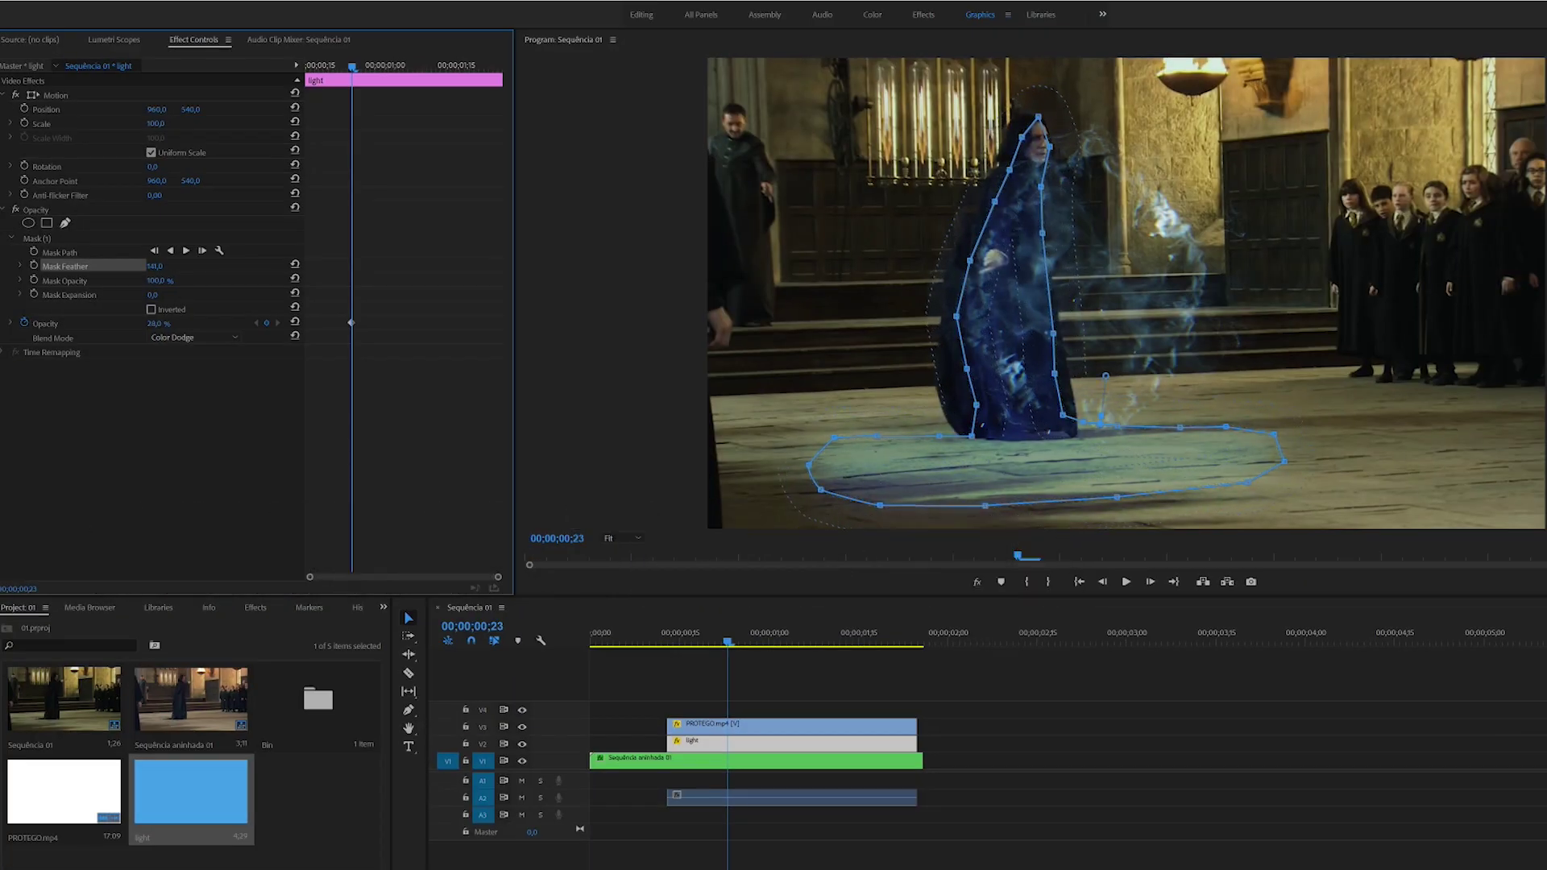
- Soften the edges of the light clip's mask with a large feather of about 140 and deselect the clip
drag(1105, 376, 1106, 370)
key(ctrl+shift+a)
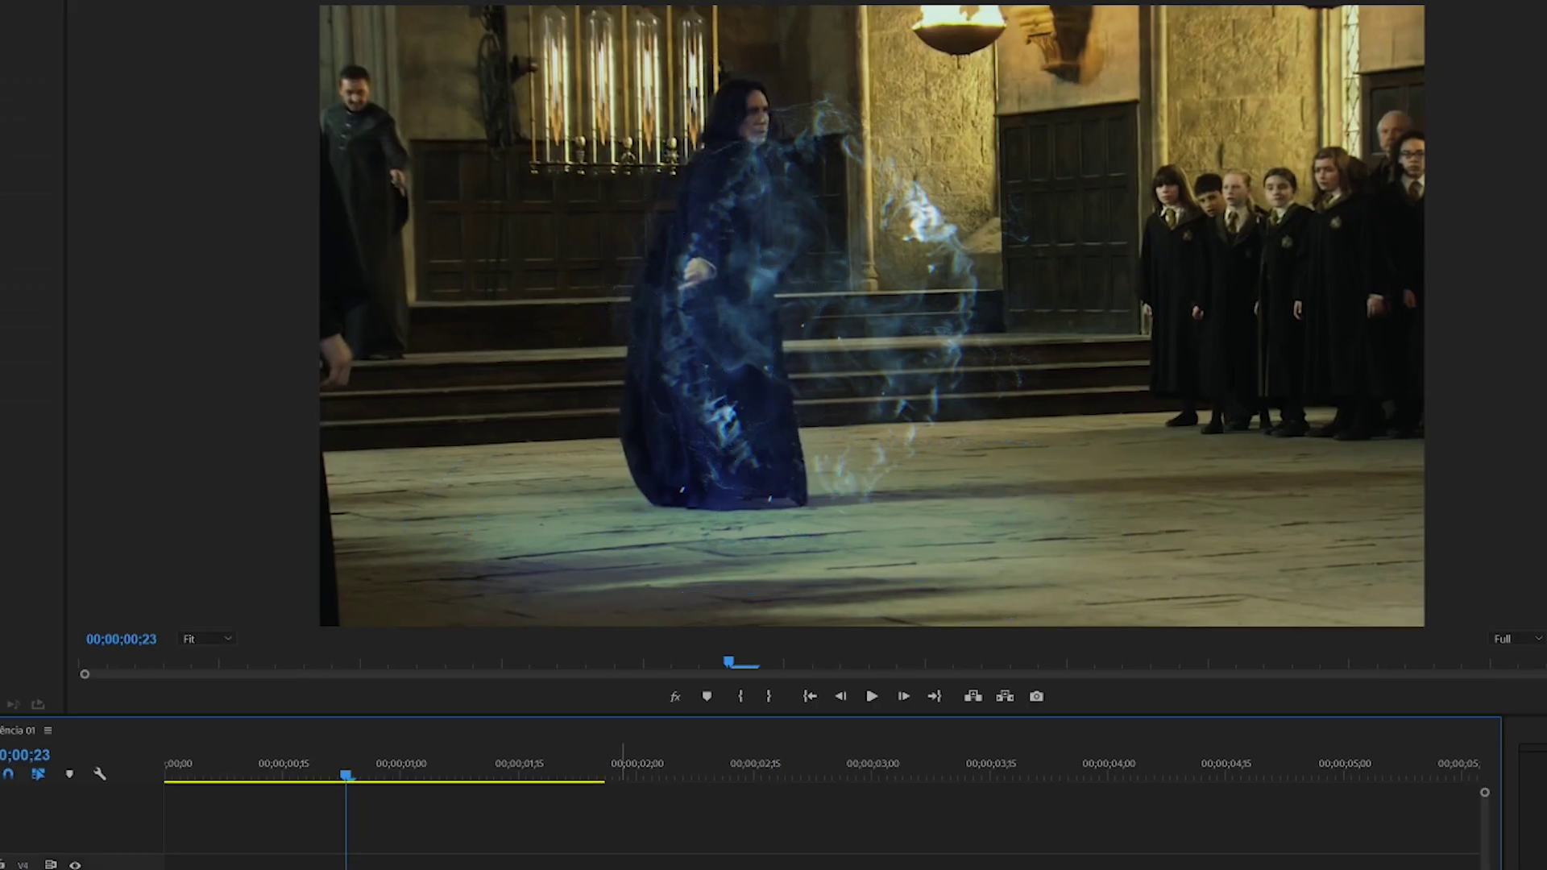
- Step back and forth through the frames where the shield expands to examine the softened light glow
key(Left)
key(Left)
key(Left)
key(Left)
key(Left)
key(Left)
key(Right)
key(Right)
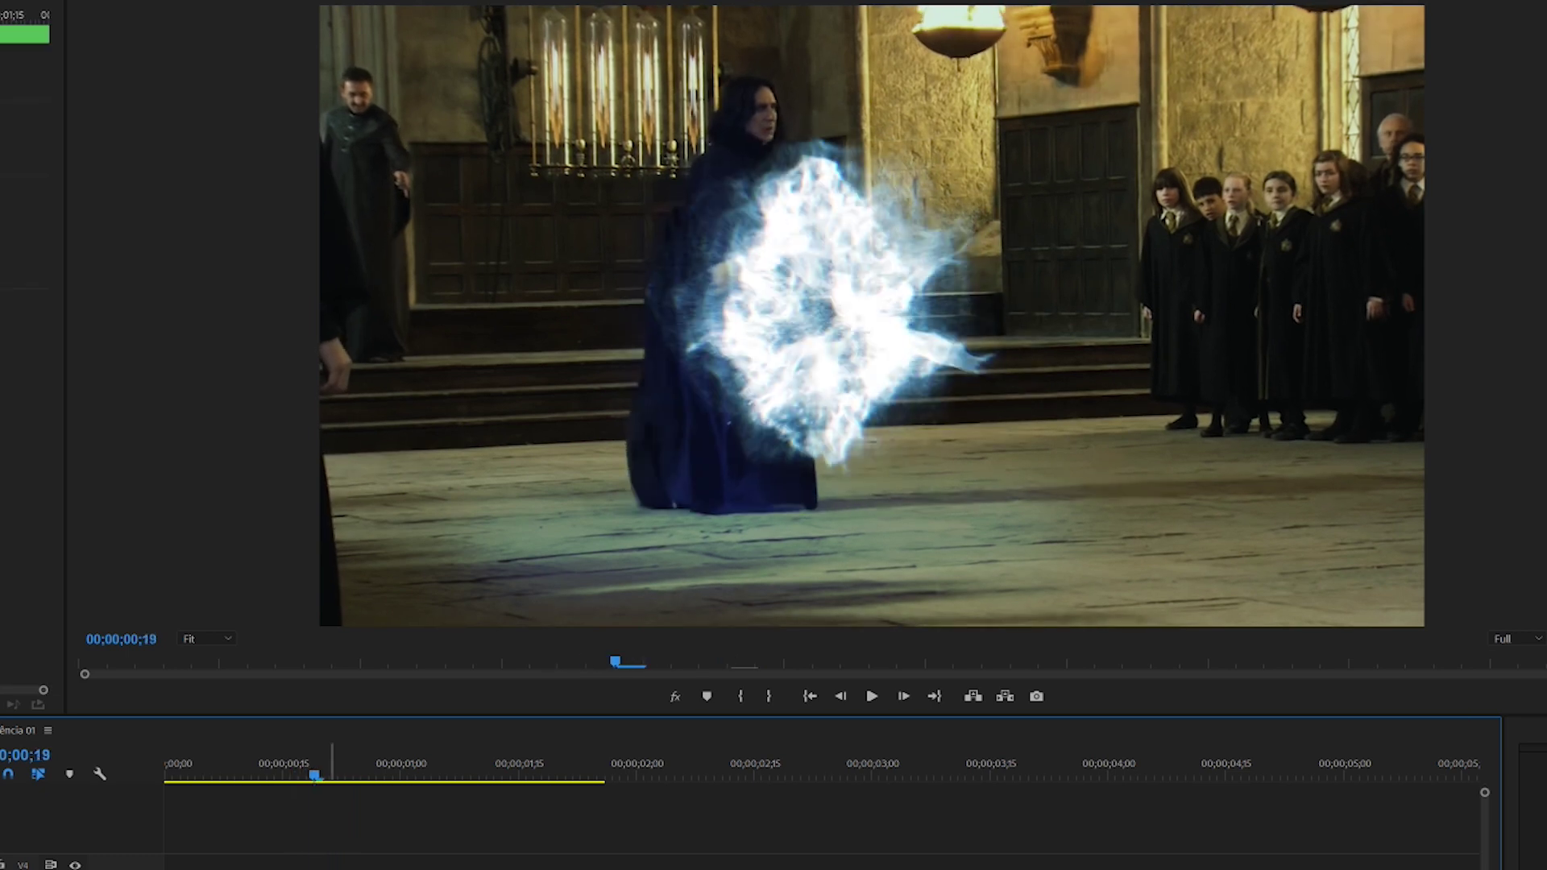
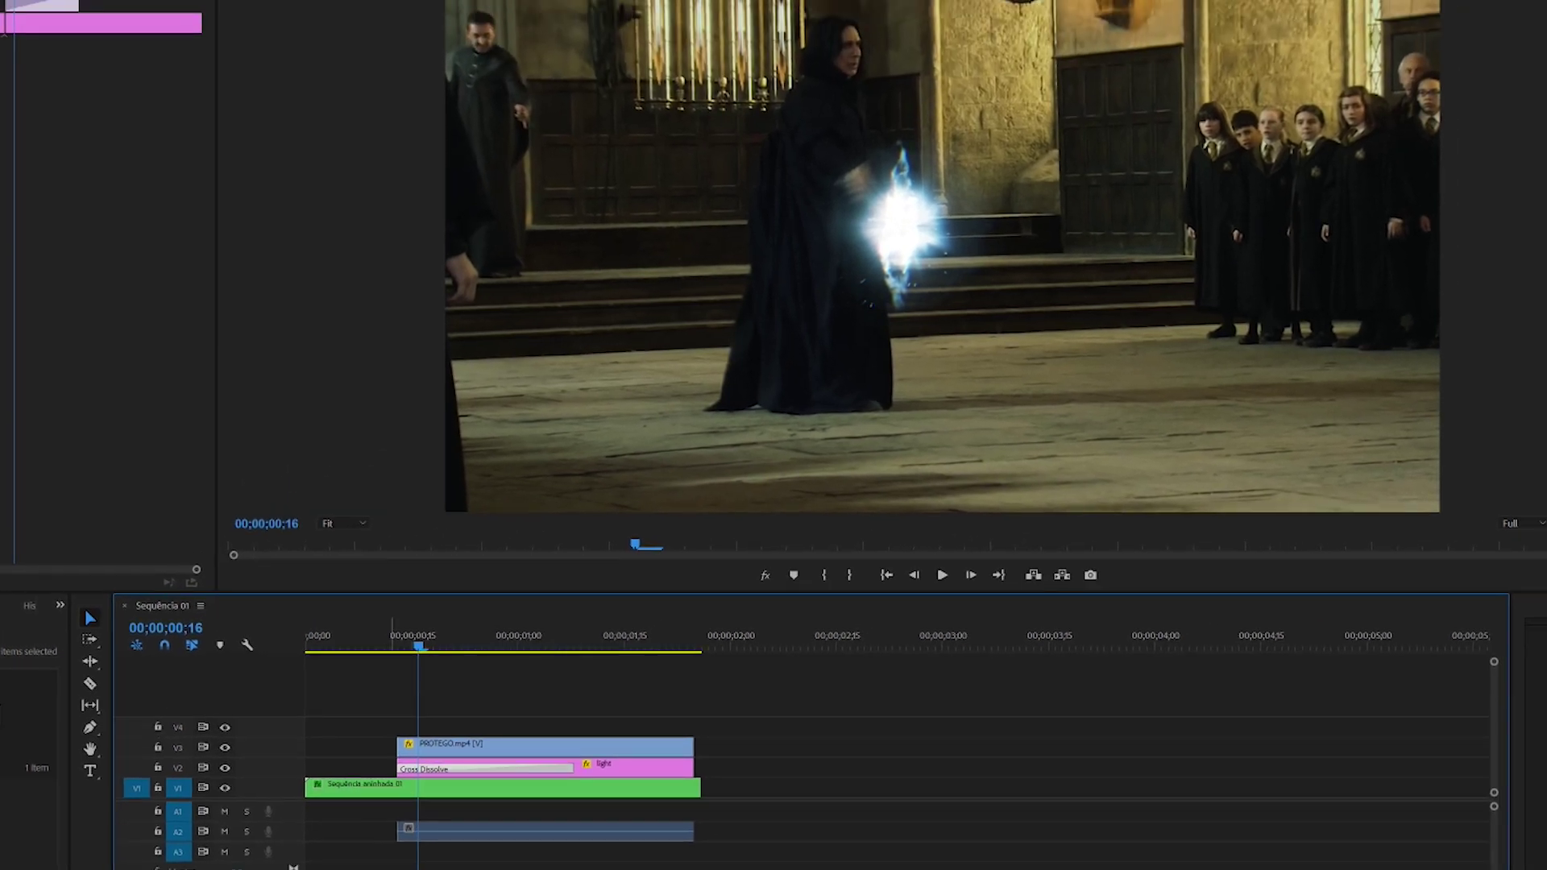
- Play and step through the start of the light clip to examine how its Cross Dissolve fades in against the Protego burst
click(415, 727)
key(space)
key(Right)
key(Right)
key(Right)
key(Right)
key(Right)
key(Right)
key(Left)
key(Left)
key(Left)
key(Left)
key(Left)
key(Left)
key(Left)
key(Left)
key(Left)
key(Left)
key(Right)
key(Right)
key(Right)
key(Right)
key(Right)
key(Right)
key(Left)
key(Left)
key(Left)
key(Left)
key(Left)
key(Left)
key(Left)
key(Right)
key(Right)
key(Right)
- Shorten the Cross Dissolve at the start of the light clip to about 5 frames
click(399, 767)
click(592, 761)
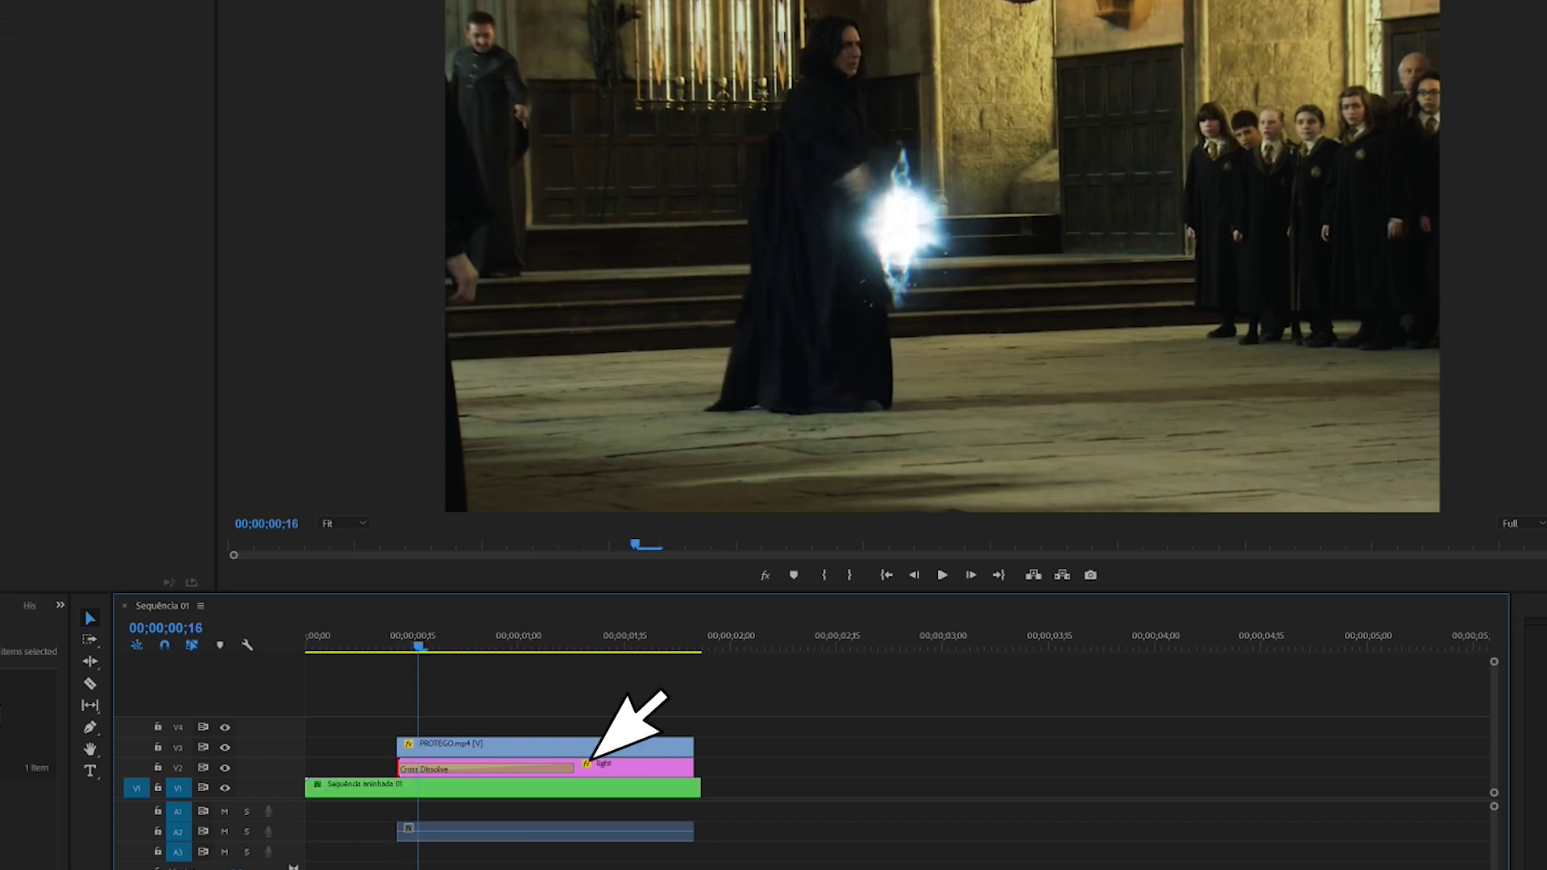
drag(573, 765, 434, 763)
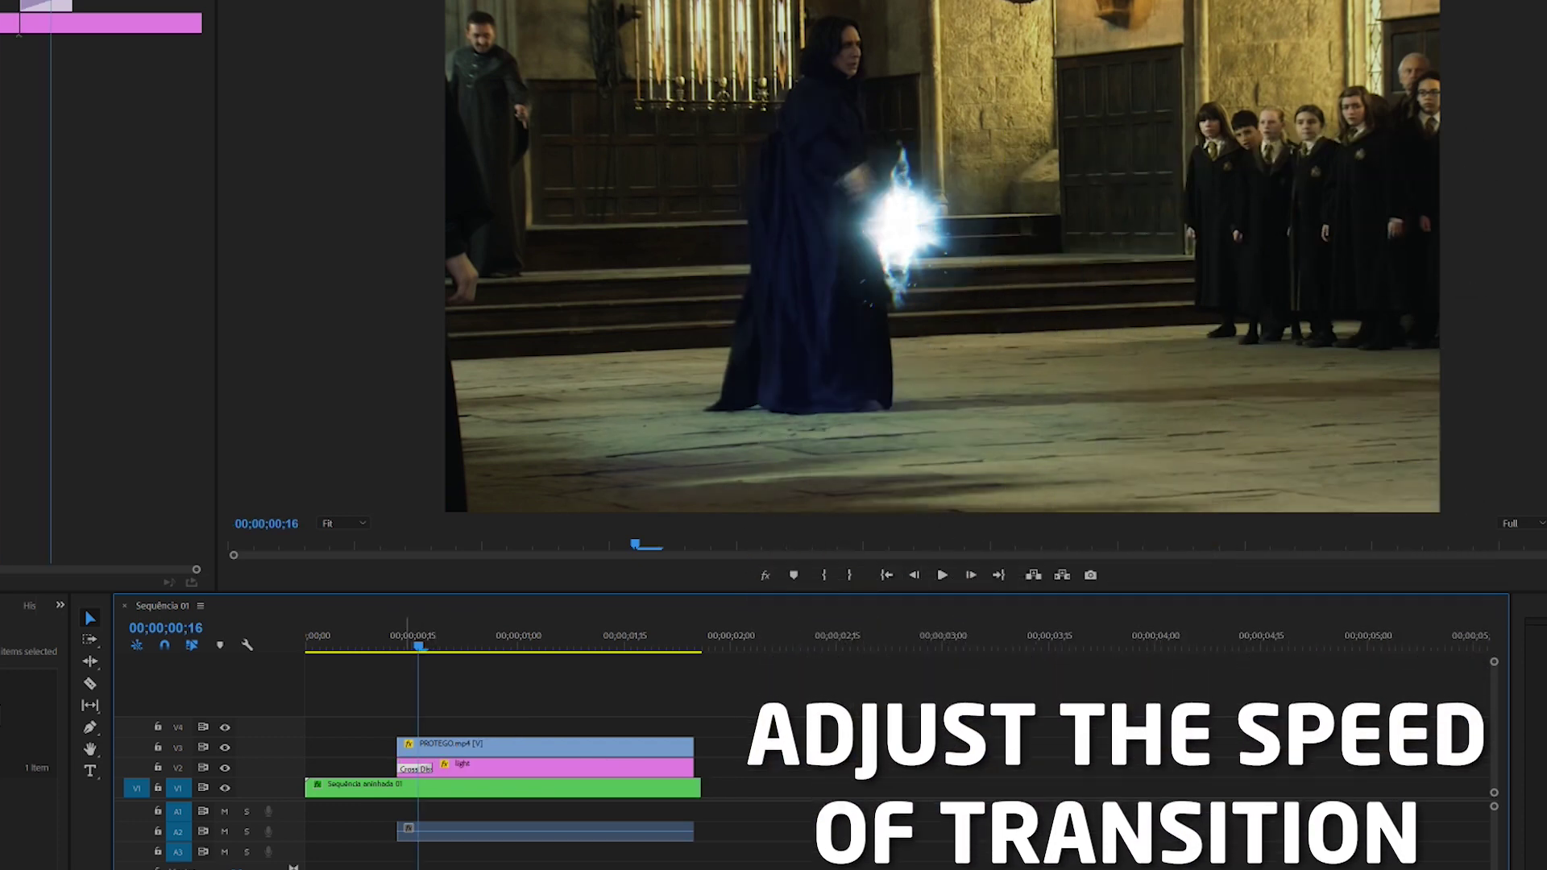
- Step forward through the composite from the shield's appearance until it vanishes to examine the light's fade-in and remaining glow
drag(370, 636, 419, 636)
key(Right)
key(Right)
key(Right)
key(Right)
key(Right)
key(Right)
key(Right)
key(Right)
key(Right)
key(Right)
key(Right)
key(Right)
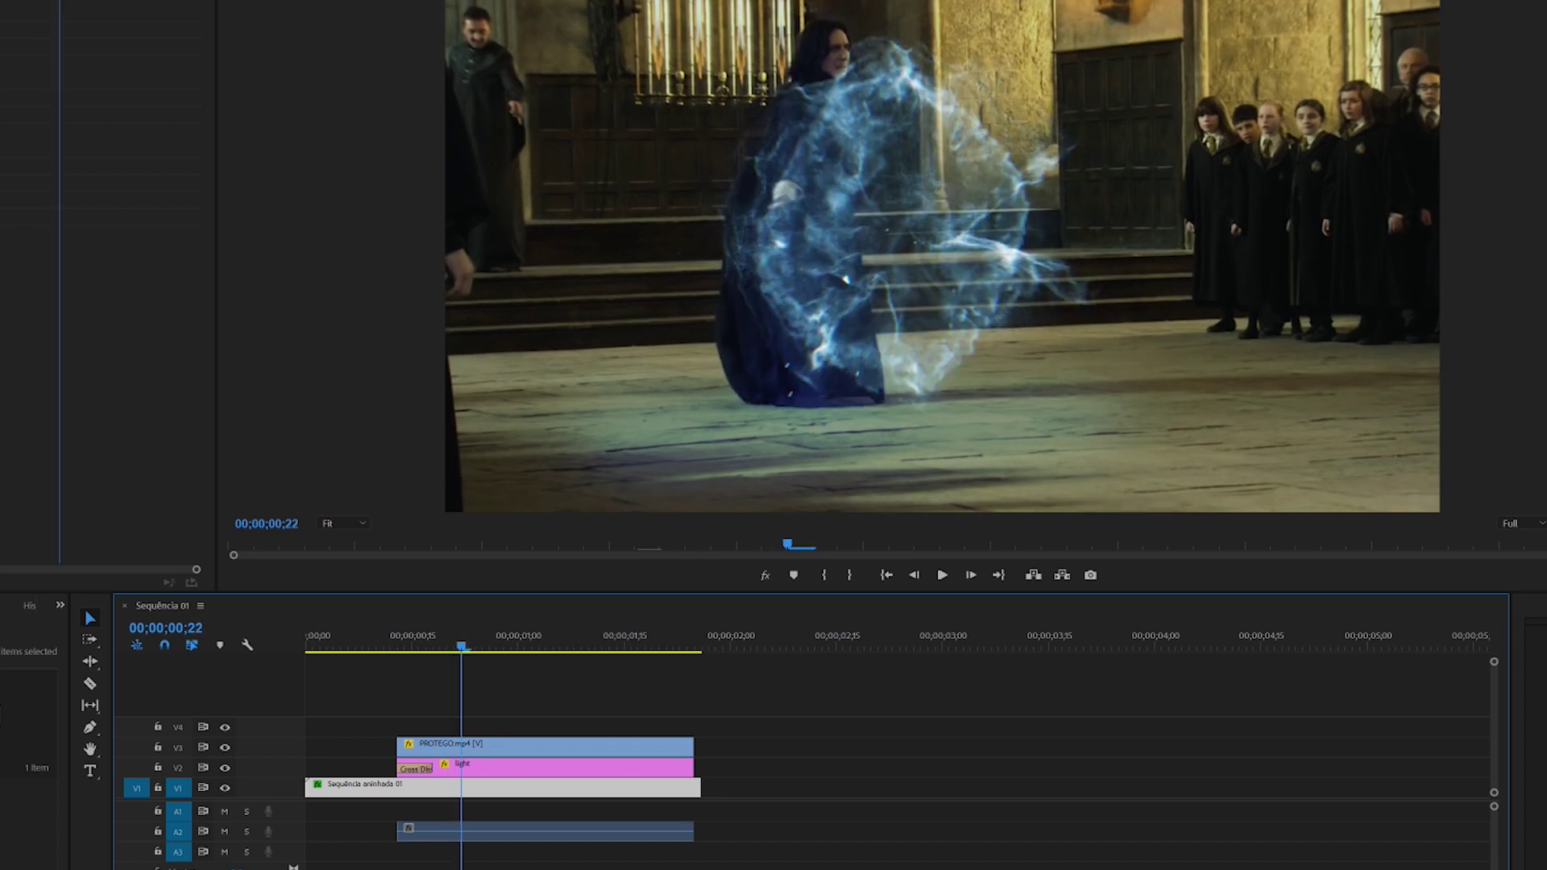
key(Right)
key(Right)
key(Right)
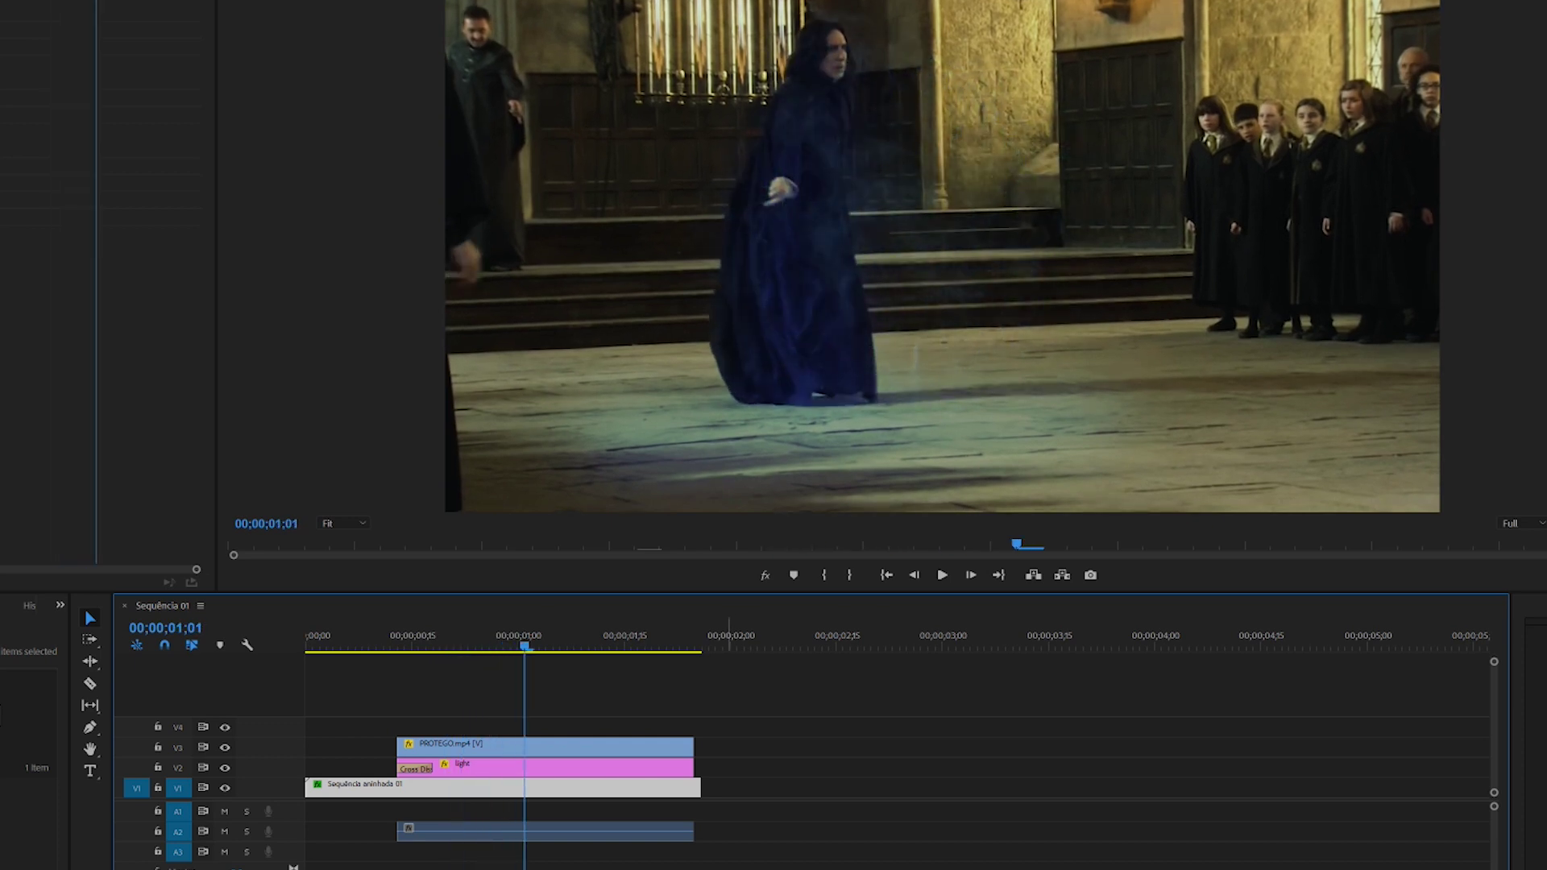
- Apply the default transition to the end of the light clip, shorten it, and trim the clip's end earlier
right_click(691, 767)
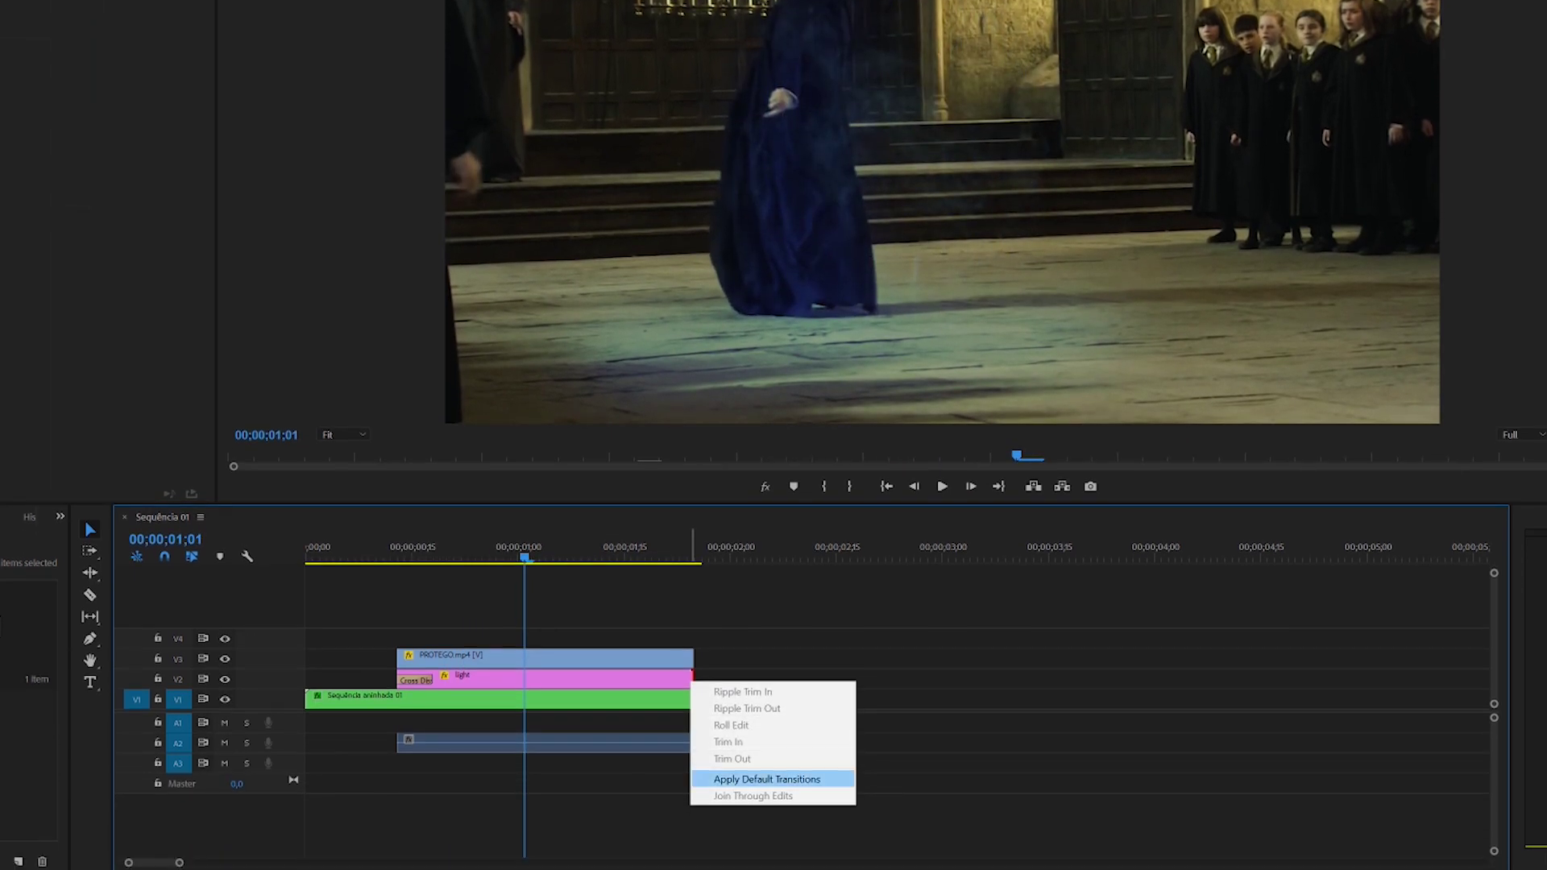
click(766, 779)
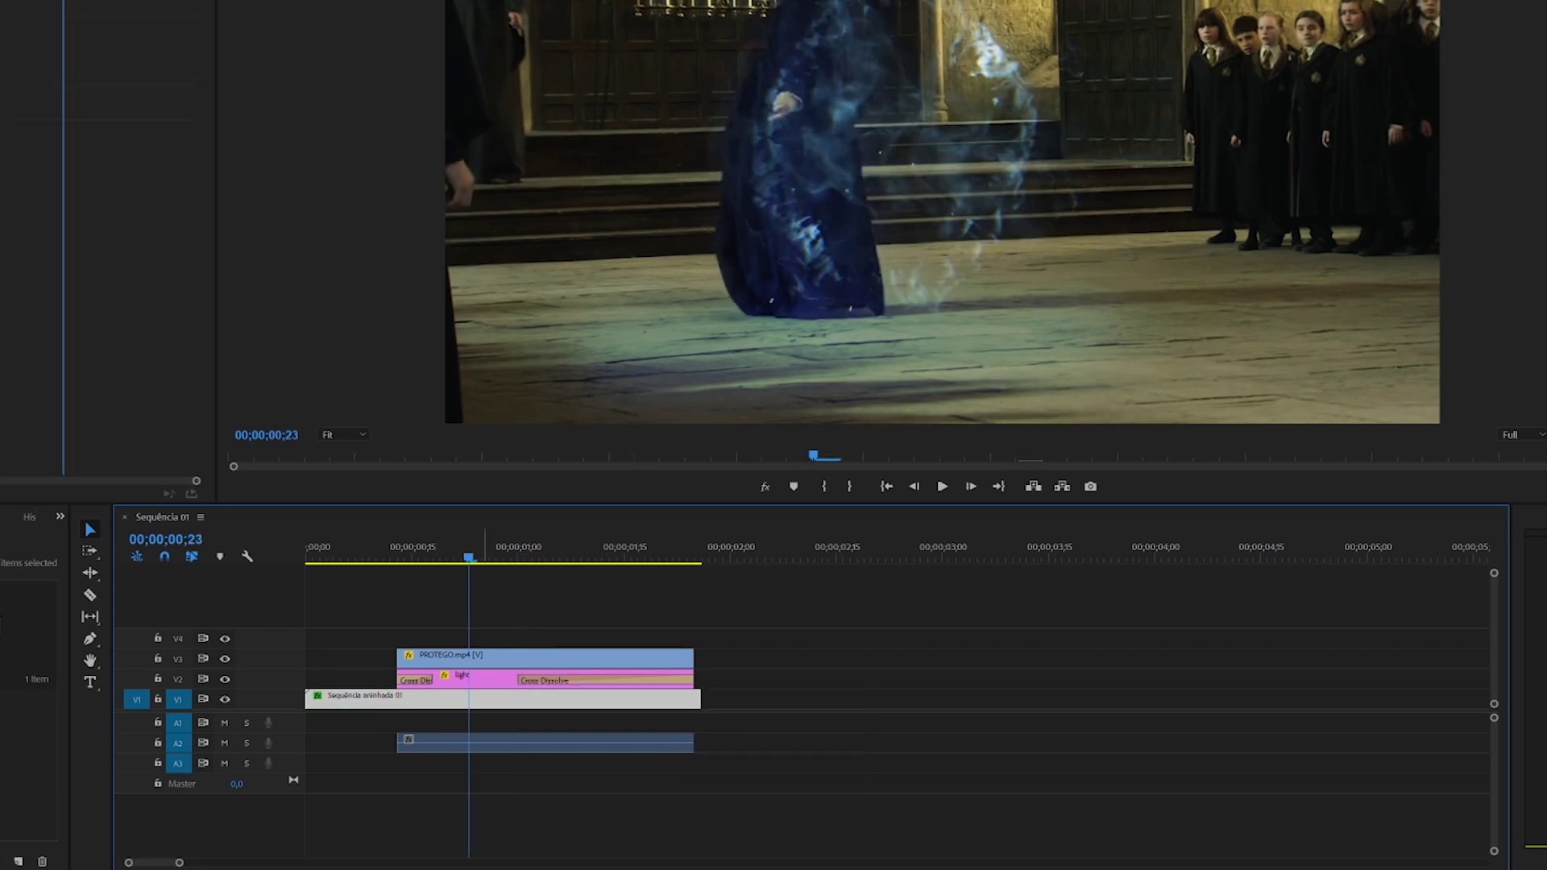
key(space)
drag(520, 679, 624, 679)
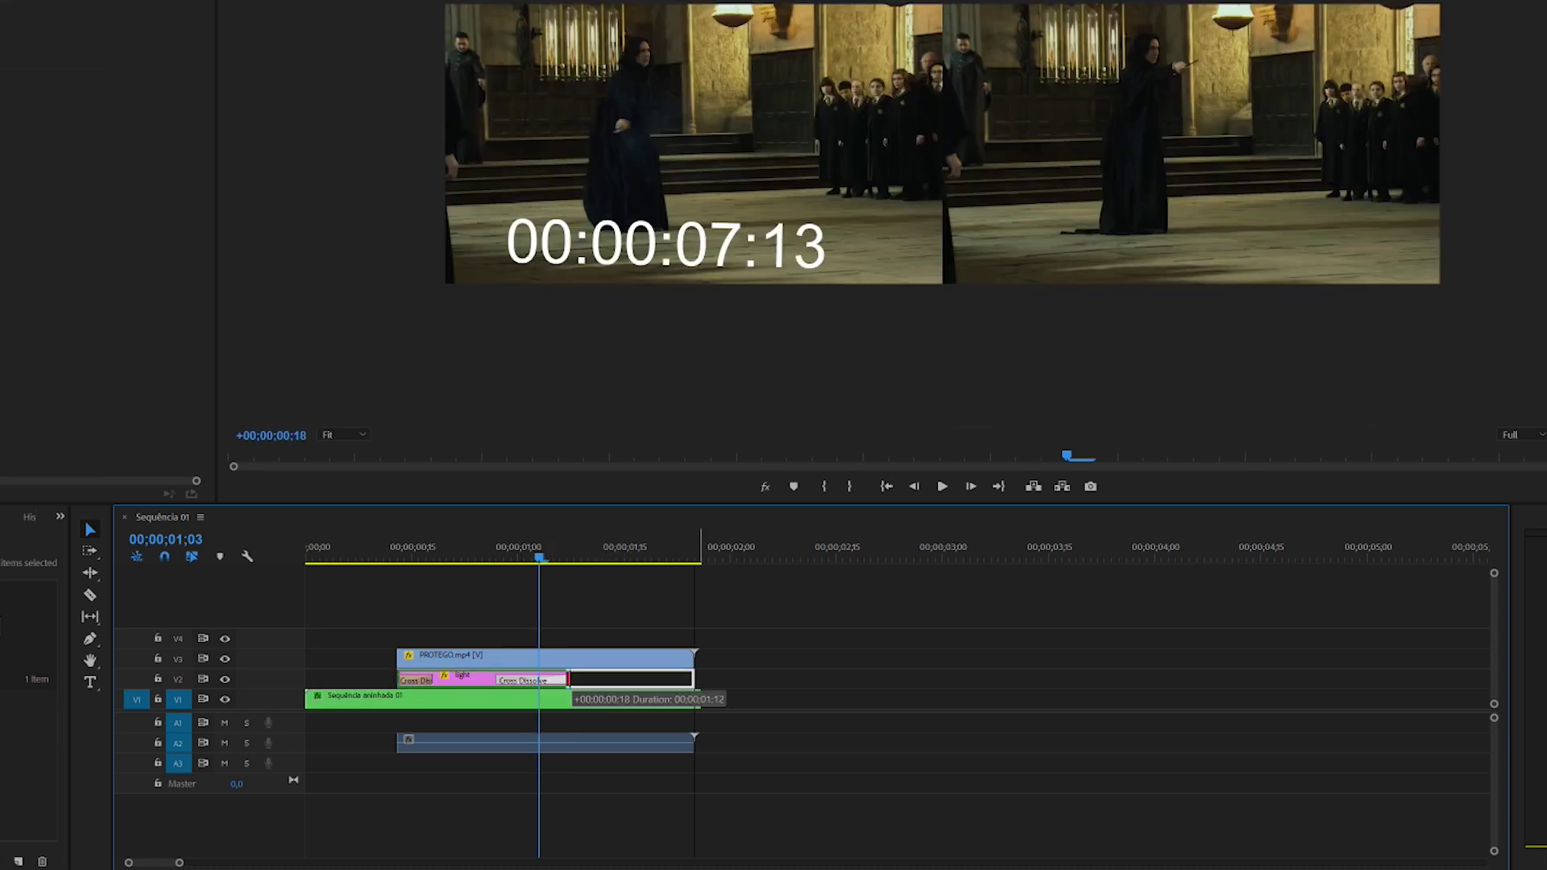
drag(699, 670, 574, 679)
drag(535, 547, 446, 548)
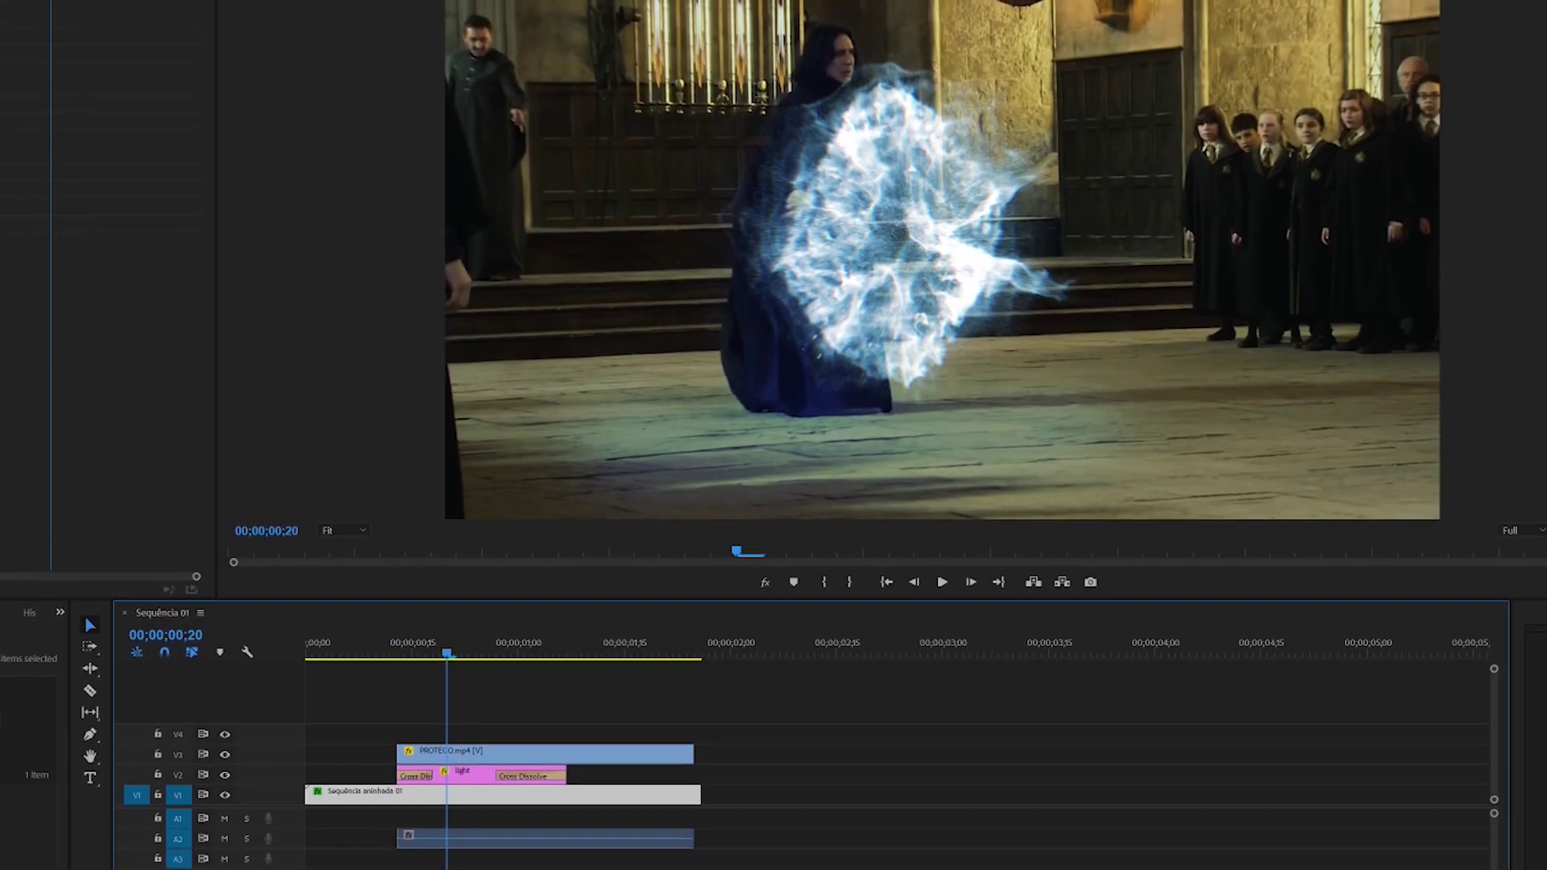
- Check the shield's fading frames and trim the end of the light clip to about 00;00;01;03
key(Right)
key(Right)
key(Right)
key(Right)
key(Right)
key(Right)
key(Right)
drag(567, 778, 538, 779)
mouse_move(484, 644)
mouse_down()
mouse_move(404, 644)
mouse_move(502, 645)
mouse_up()
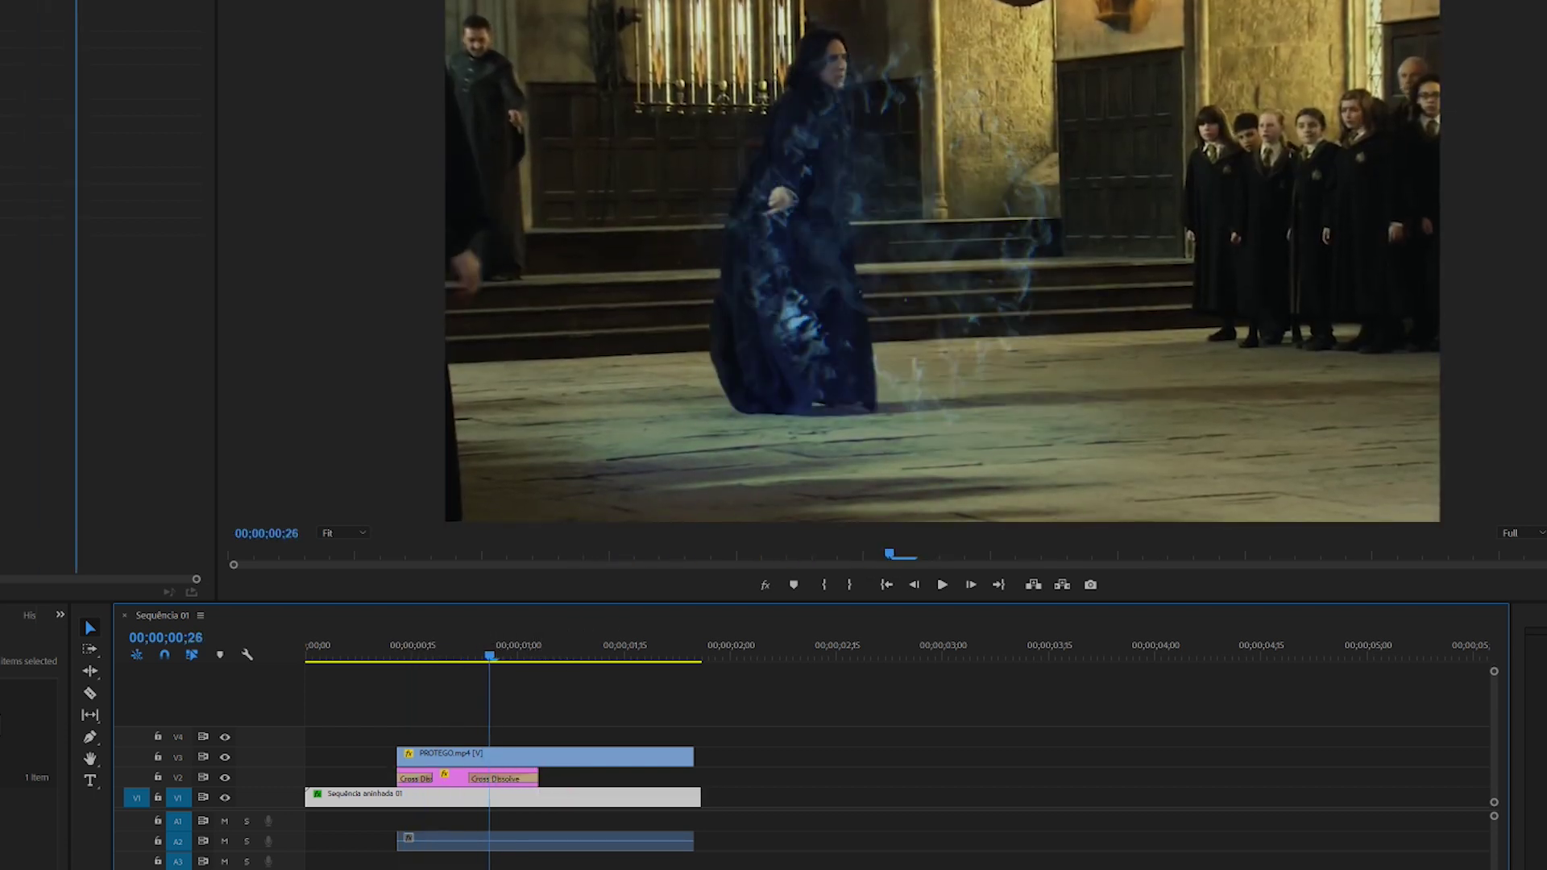
- Replay the effect and trim the end of the light clip further to about 00;00;01;00
drag(489, 654, 369, 655)
key(space)
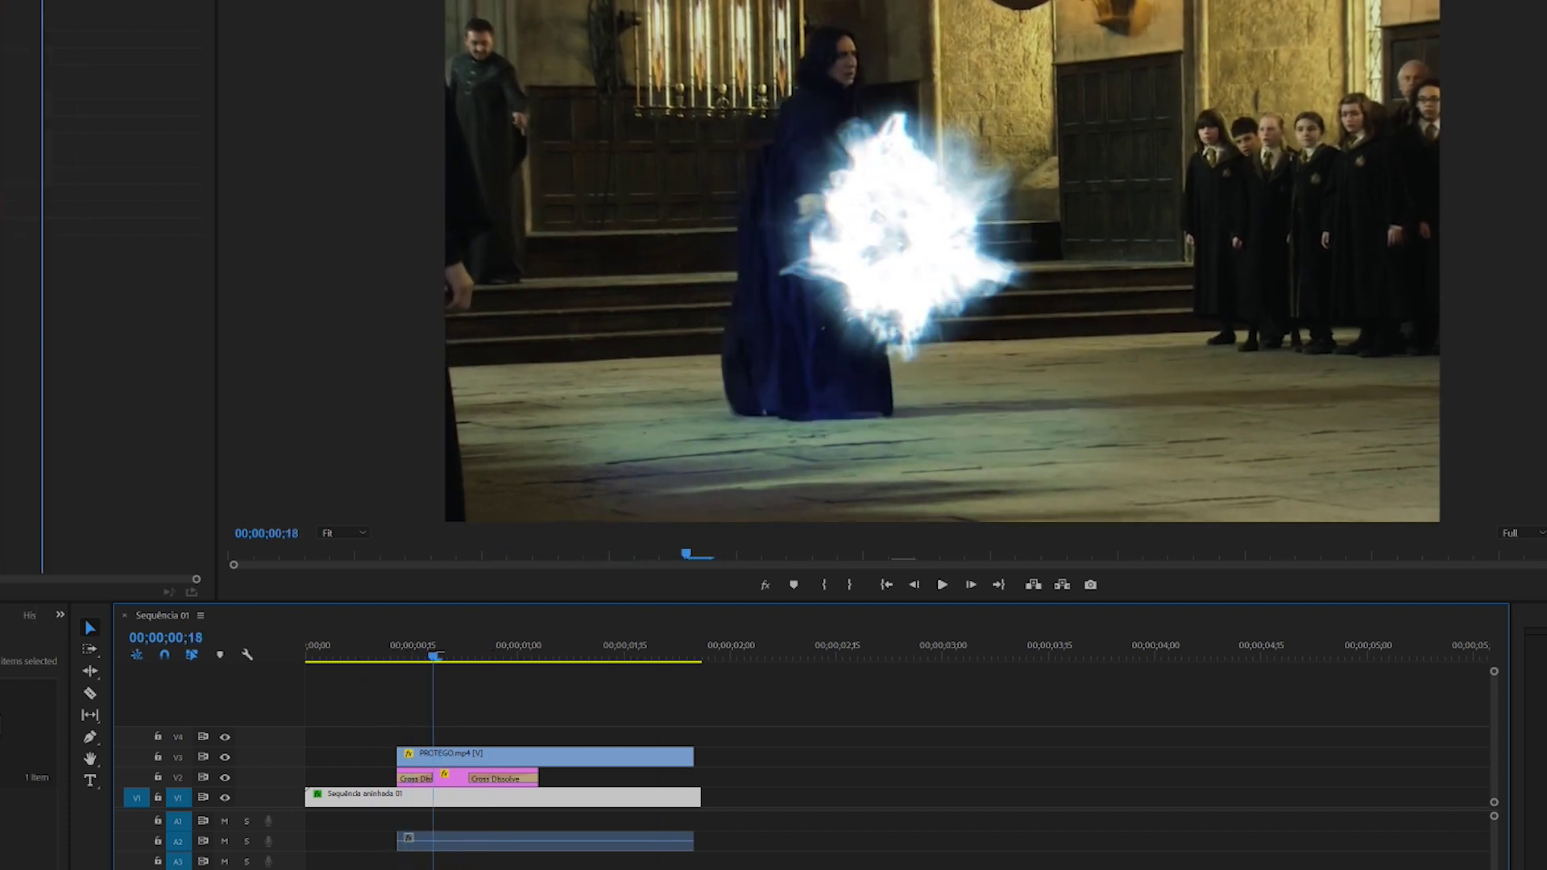
key(space)
drag(537, 778, 455, 778)
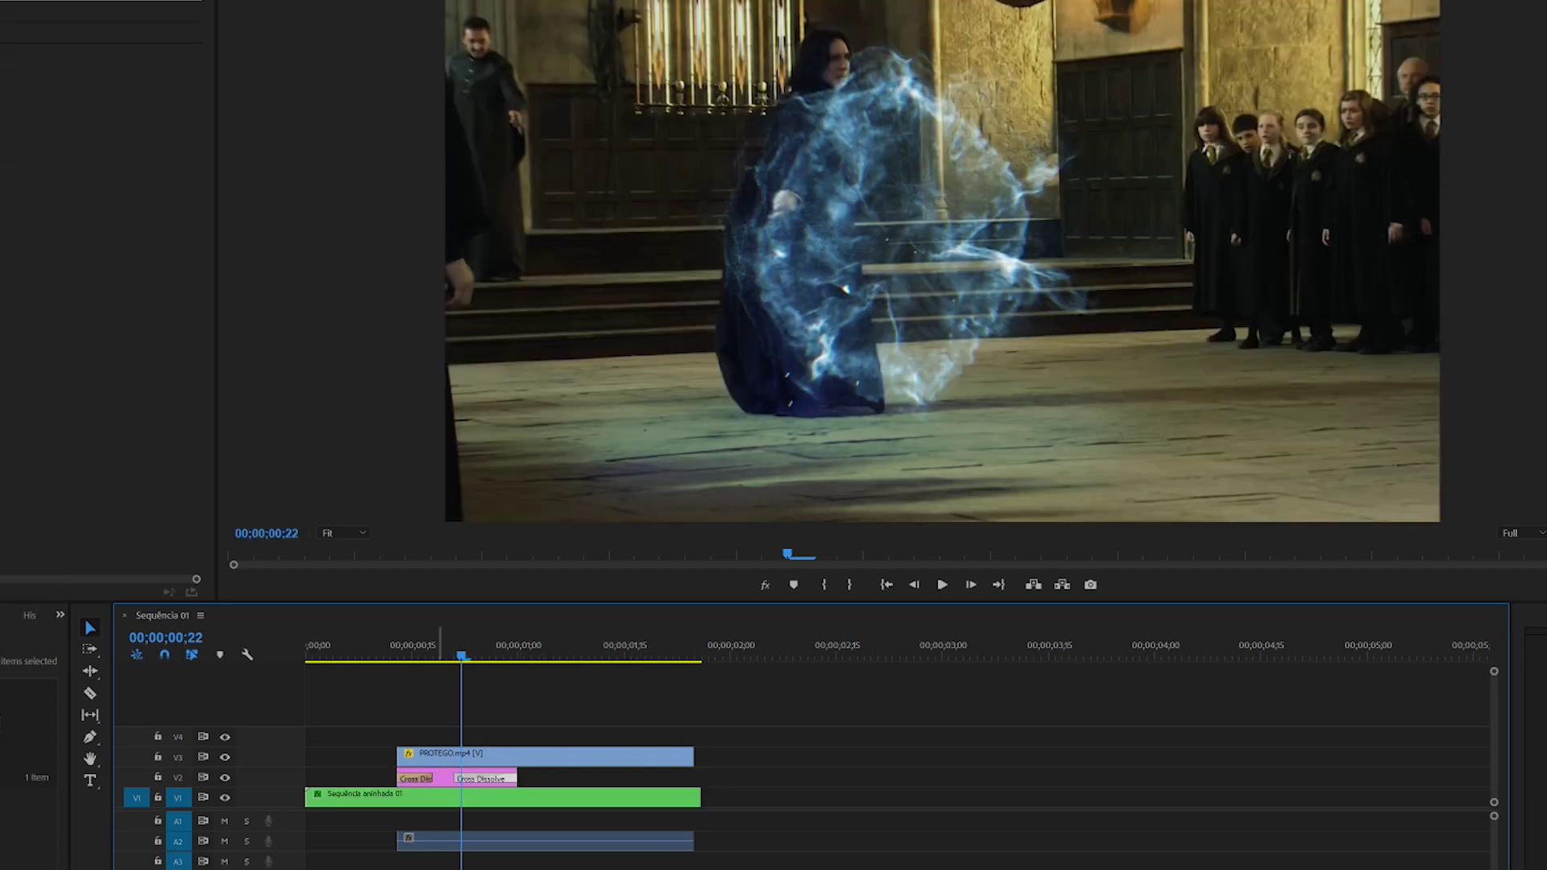
click(442, 777)
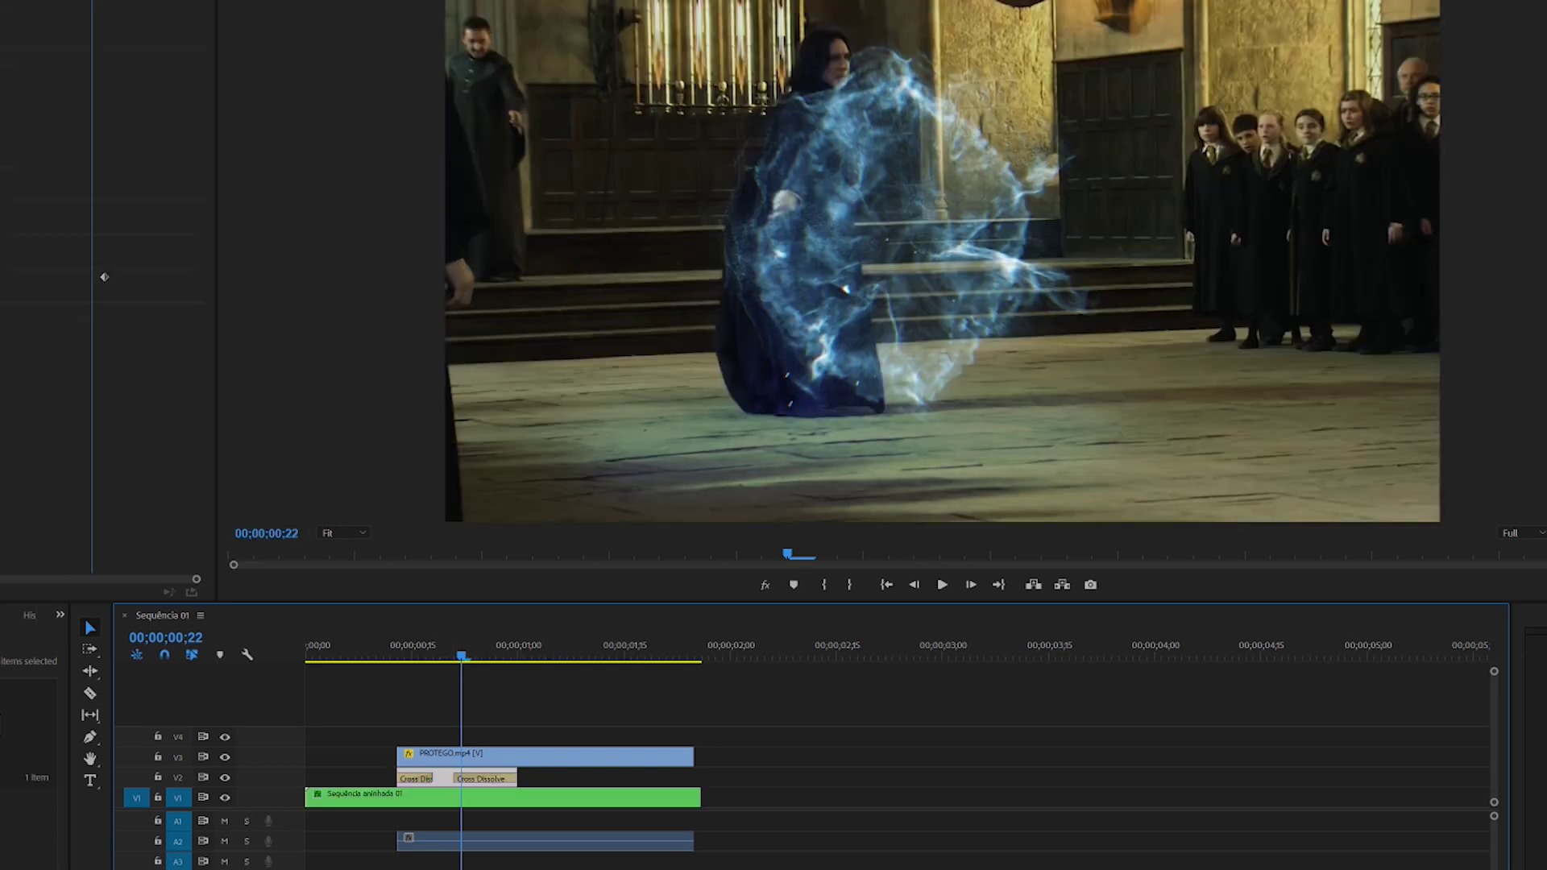
key(Up)
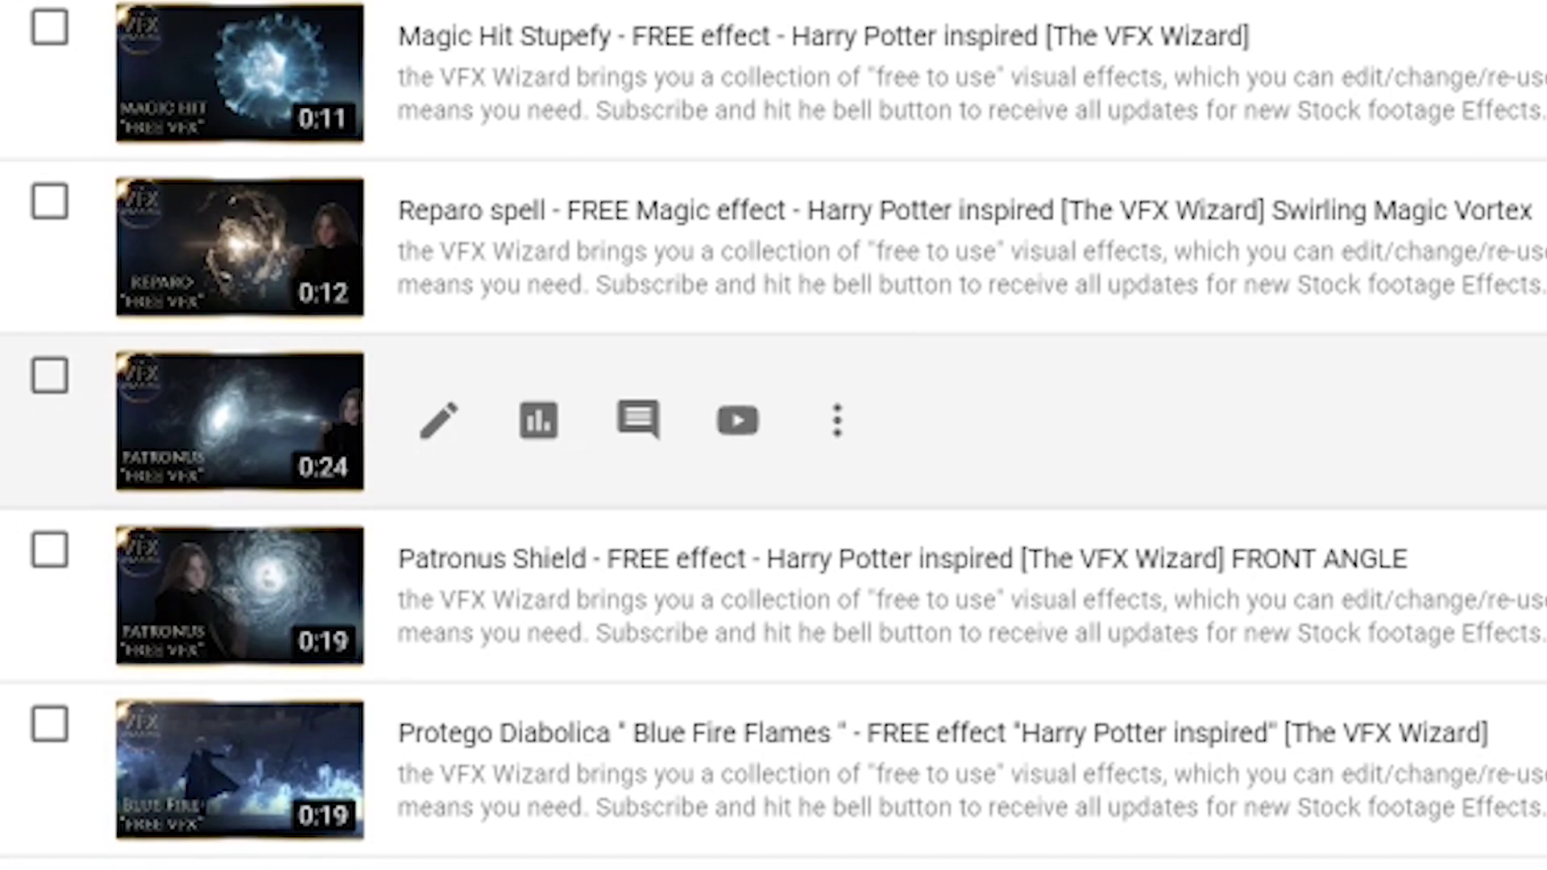
- Switch to the YouTube channel's video list and browse the free Harry Potter inspired effects
scroll(774, 435, down, 2)
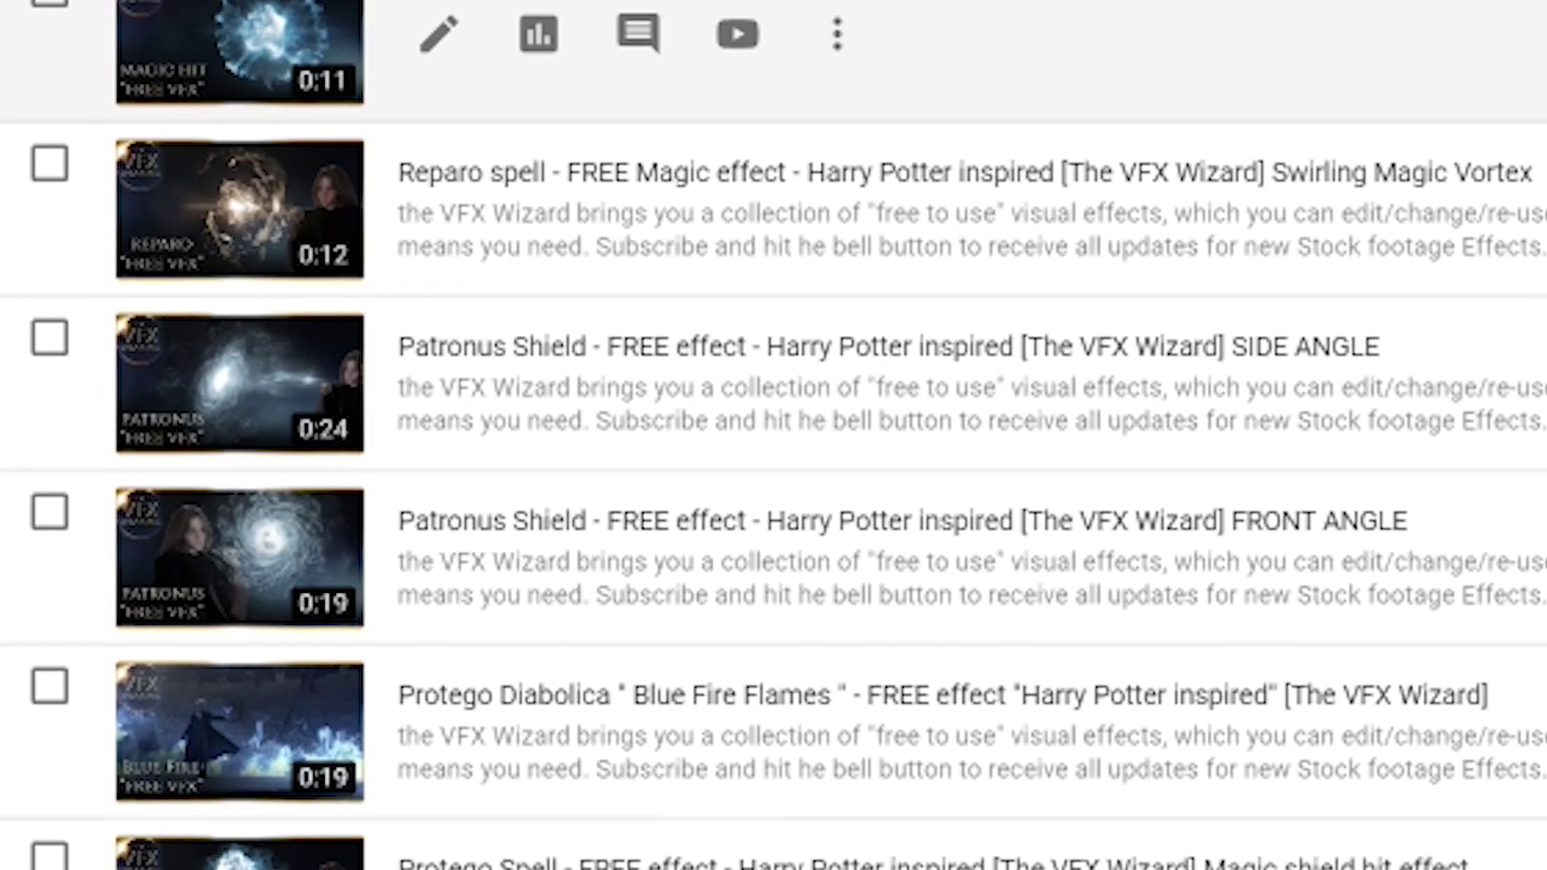
scroll(773, 435, down, 2)
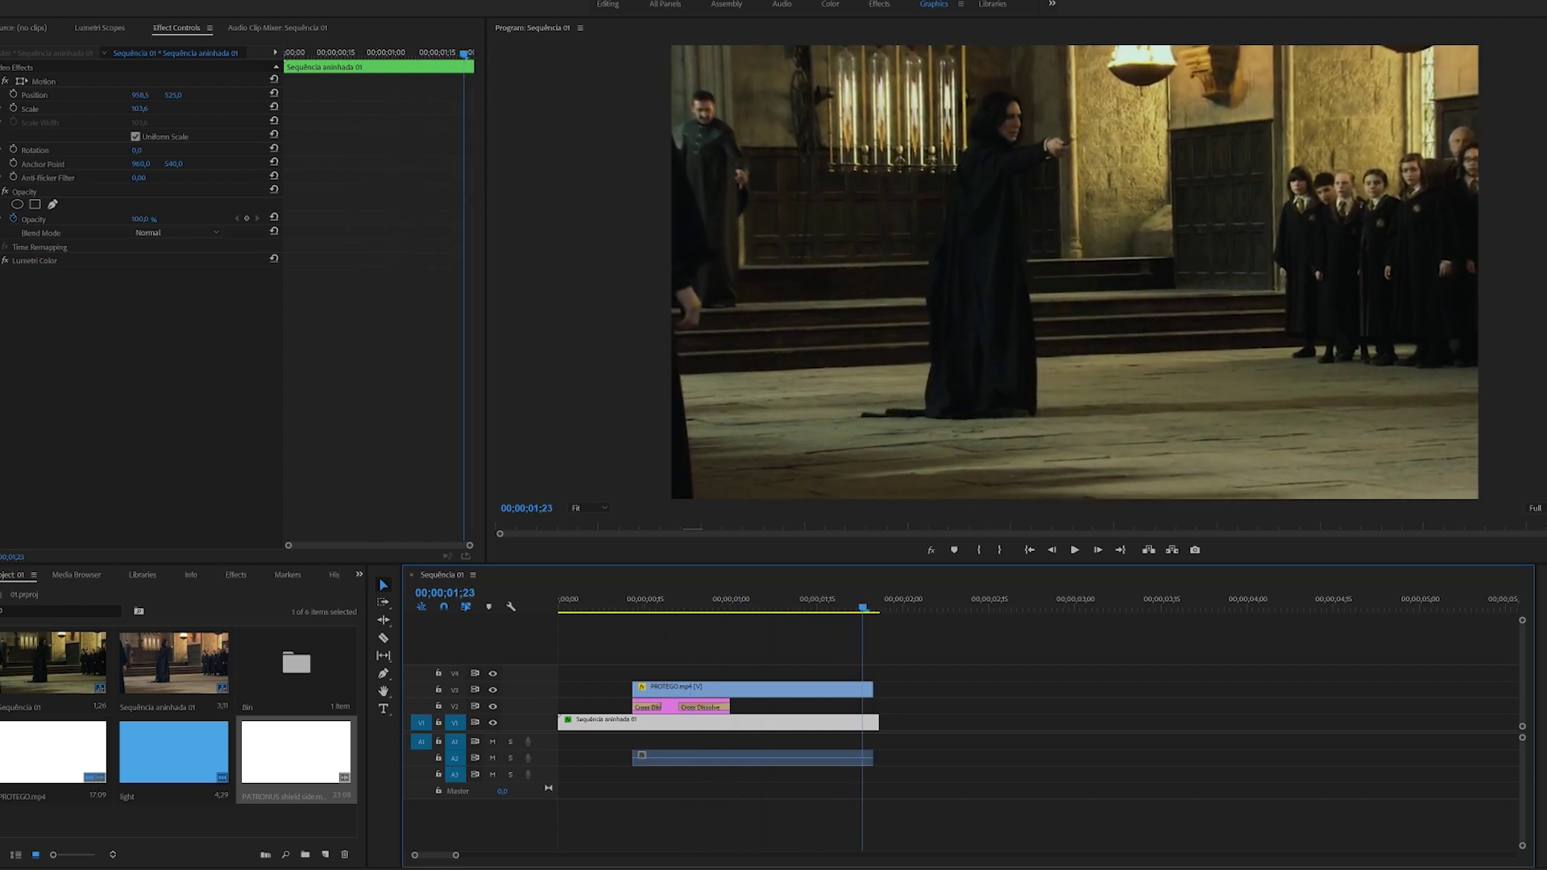
- Add a frame hold to the nested wizard clip at 00;00;01;23 and extend the held part to about 00;00;03;02
right_click(862, 727)
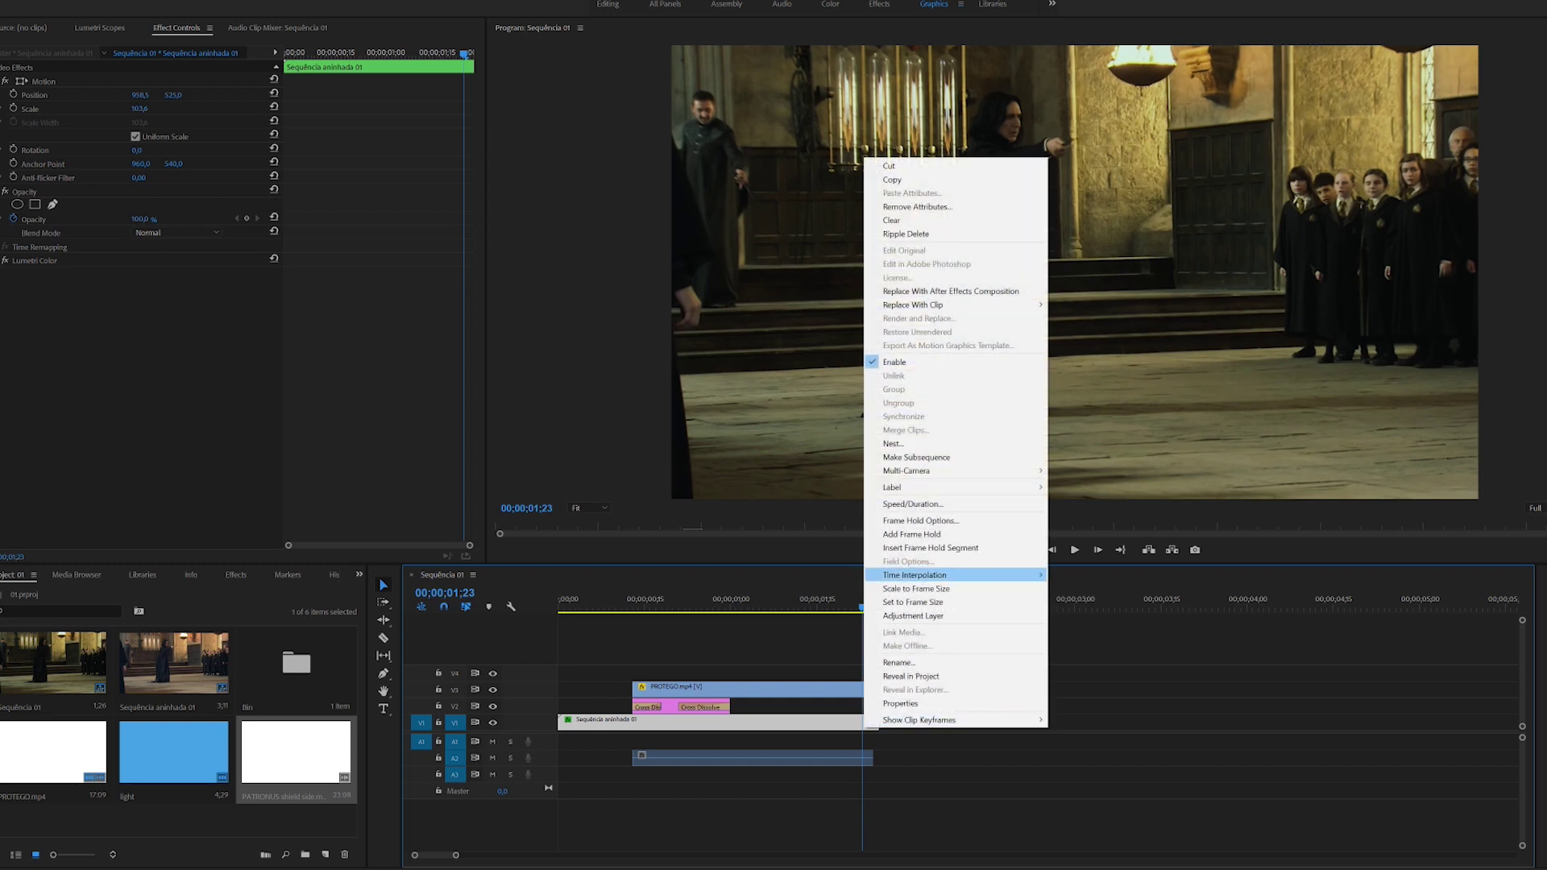
click(902, 532)
drag(882, 722, 1086, 723)
key(space)
drag(949, 608, 851, 608)
- Place PATRONUS shield side.mp4 on track V2 after the Protego clip and skim through its intro
drag(295, 752, 919, 705)
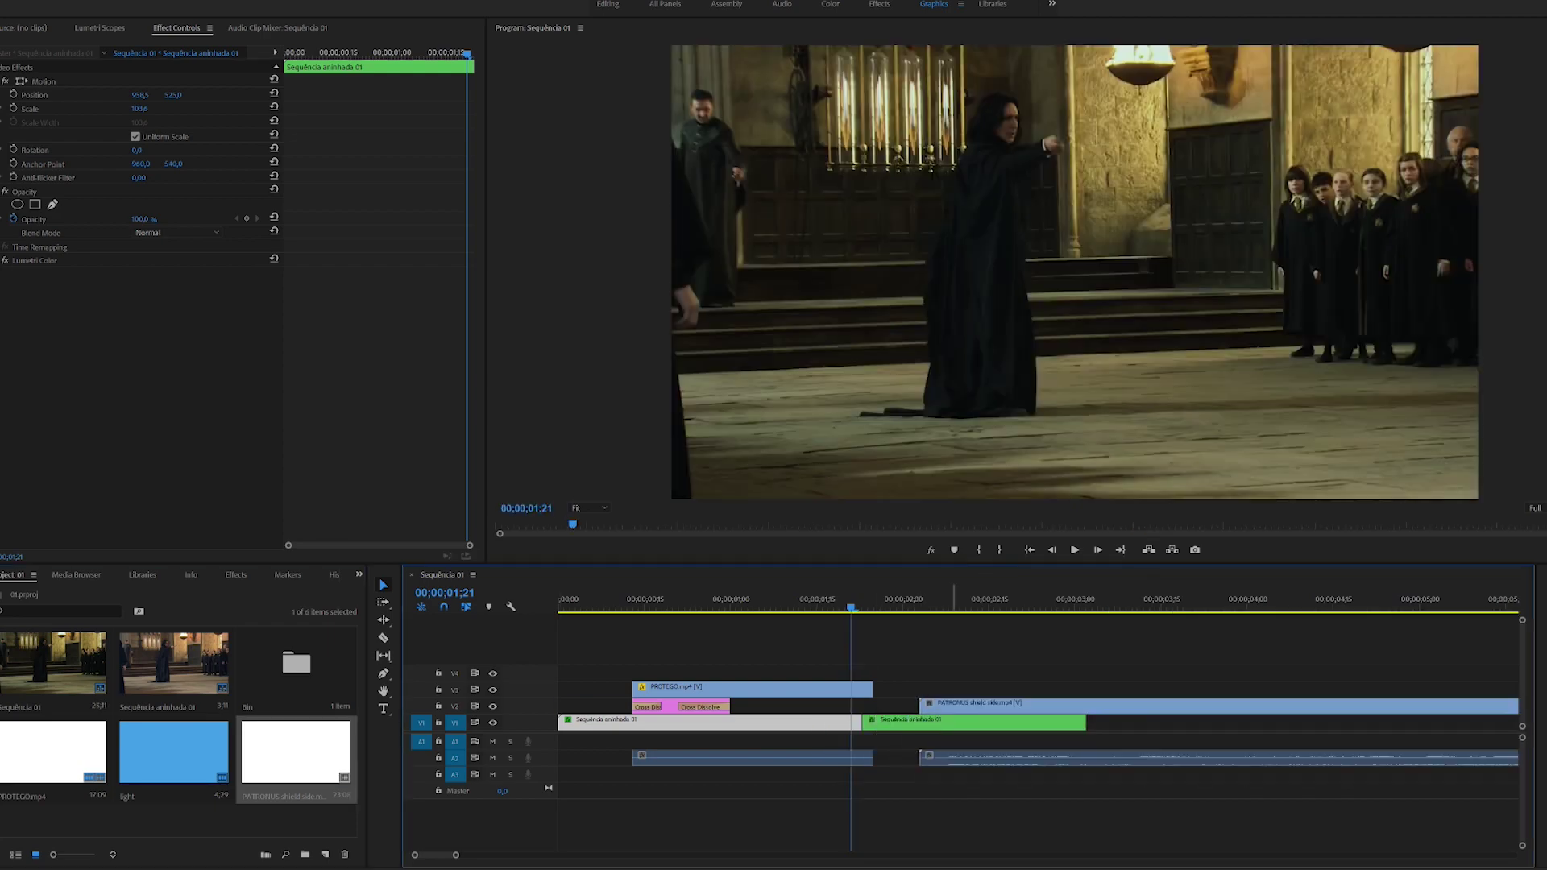
click(953, 706)
click(959, 607)
drag(959, 607, 1304, 607)
key(minus)
key(minus)
key(minus)
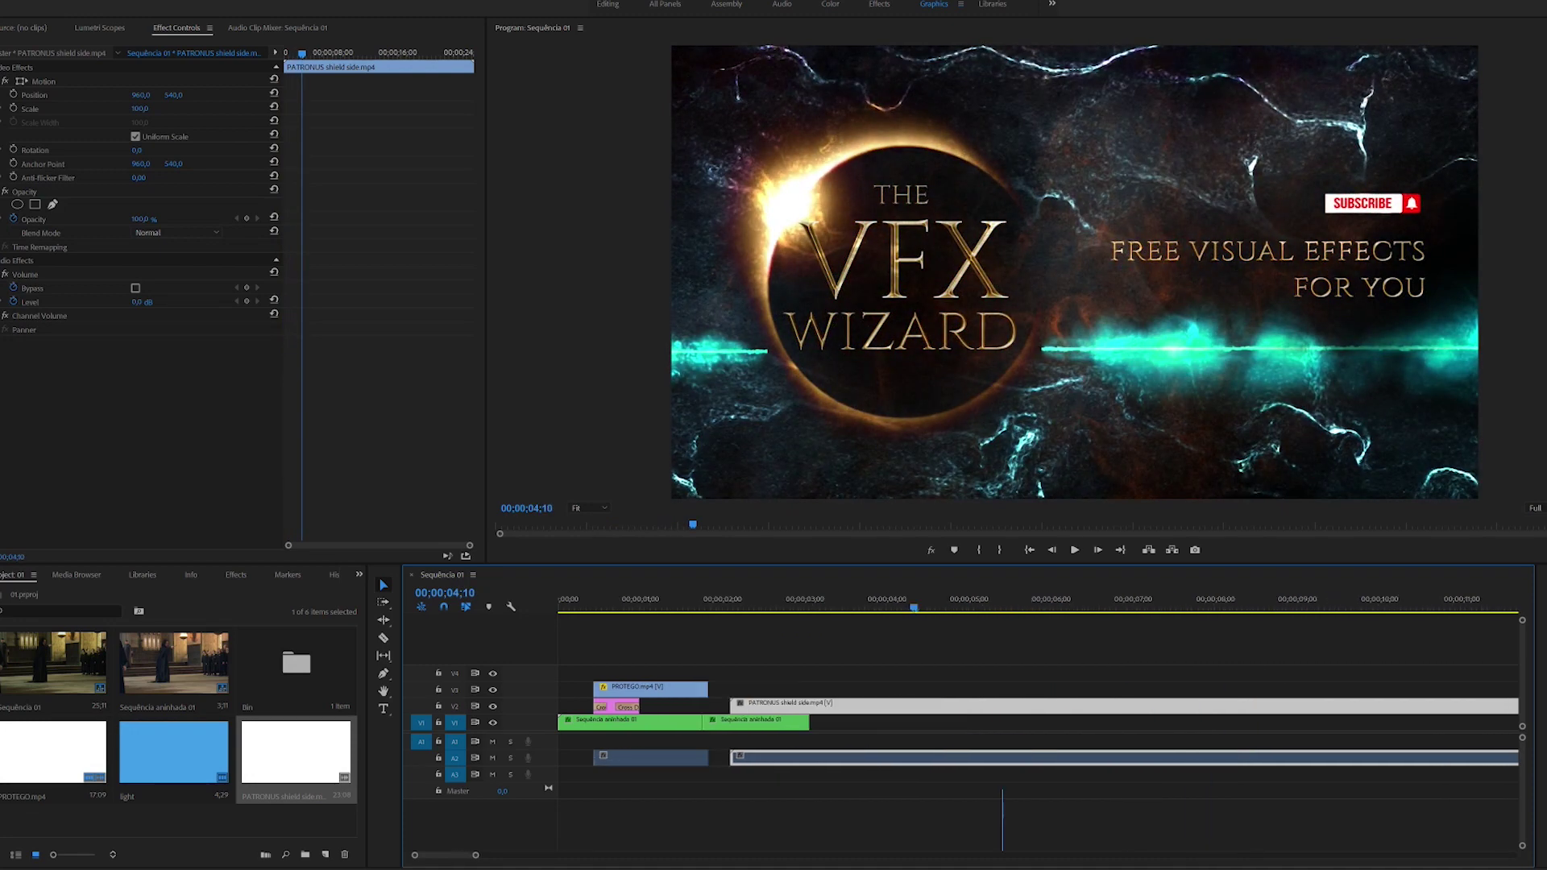
- Find where the Patronus effect begins and trim the clip's intro up to 00;00;08;02
drag(683, 608, 774, 608)
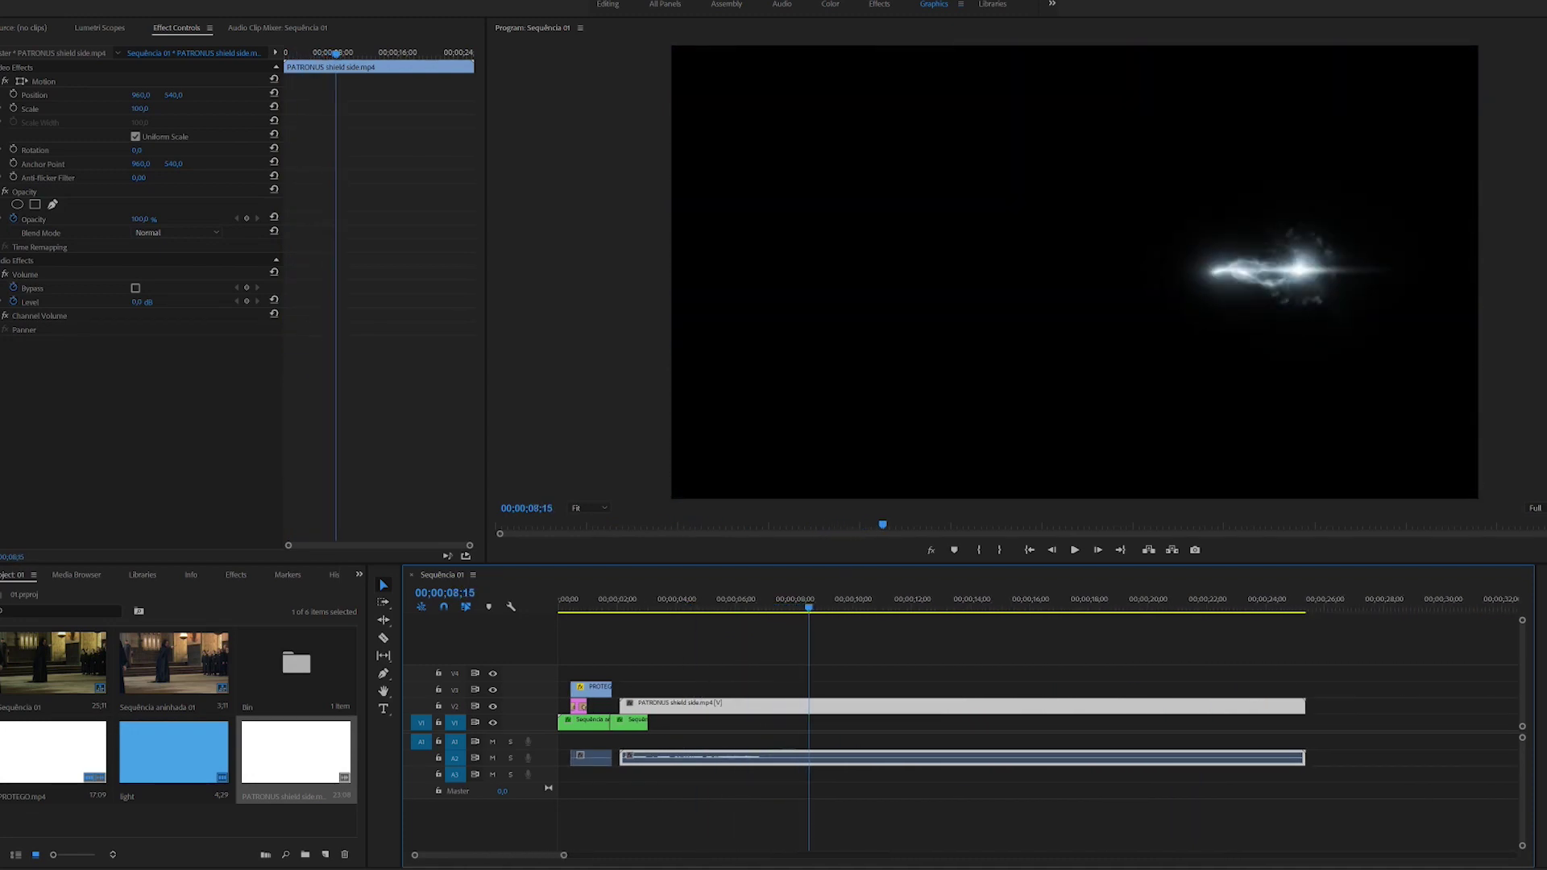
key(Left)
key(Left)
key(Right)
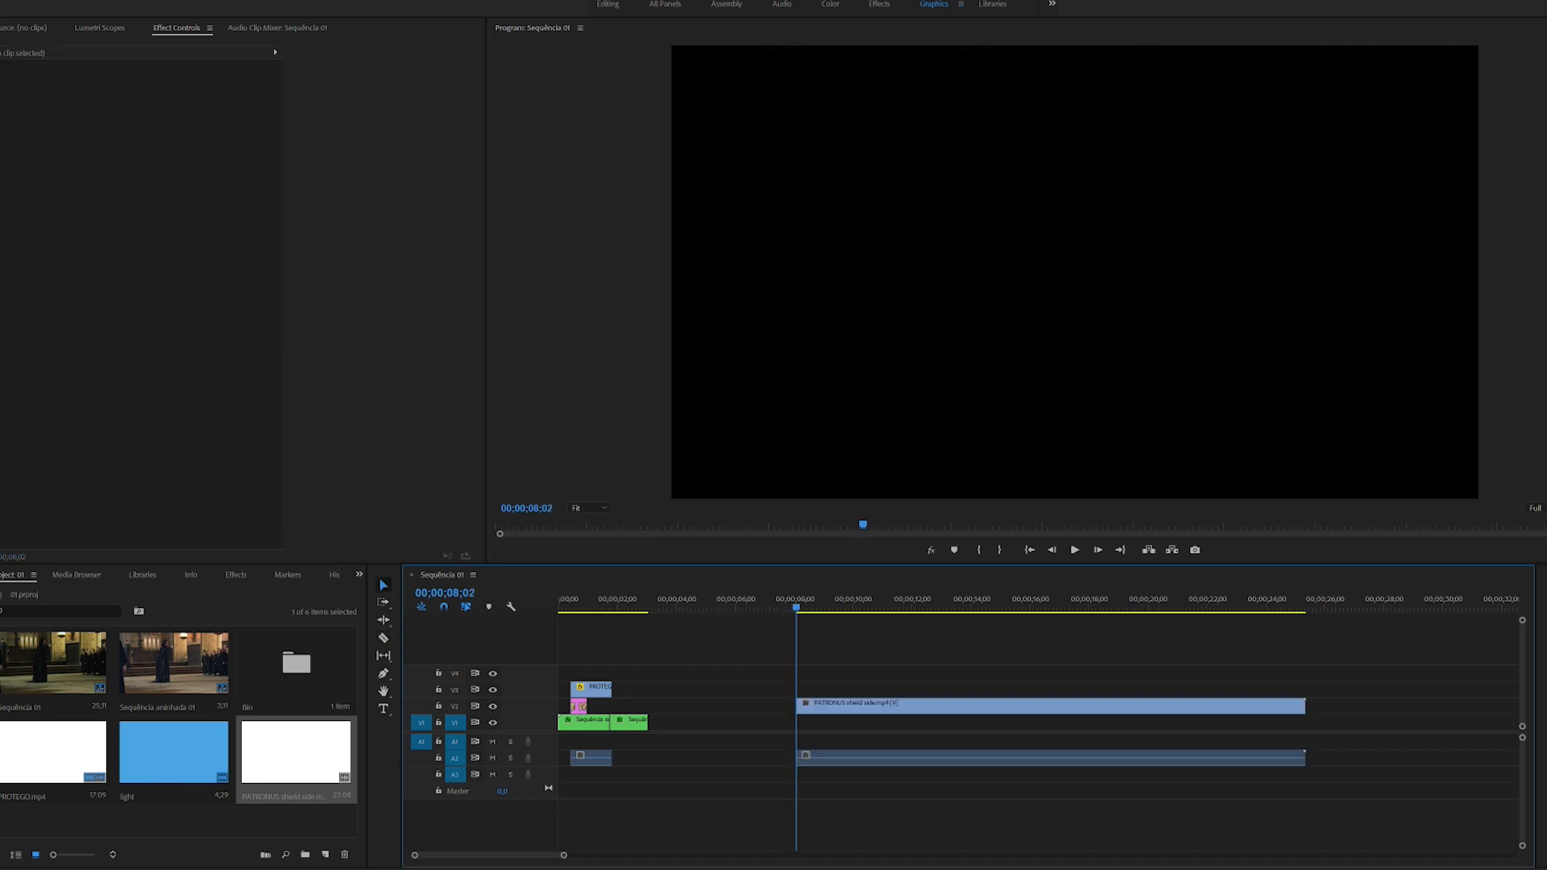
- Move the trimmed Patronus clip to track V4 so that it starts at 00;00;01;21
drag(614, 600, 609, 600)
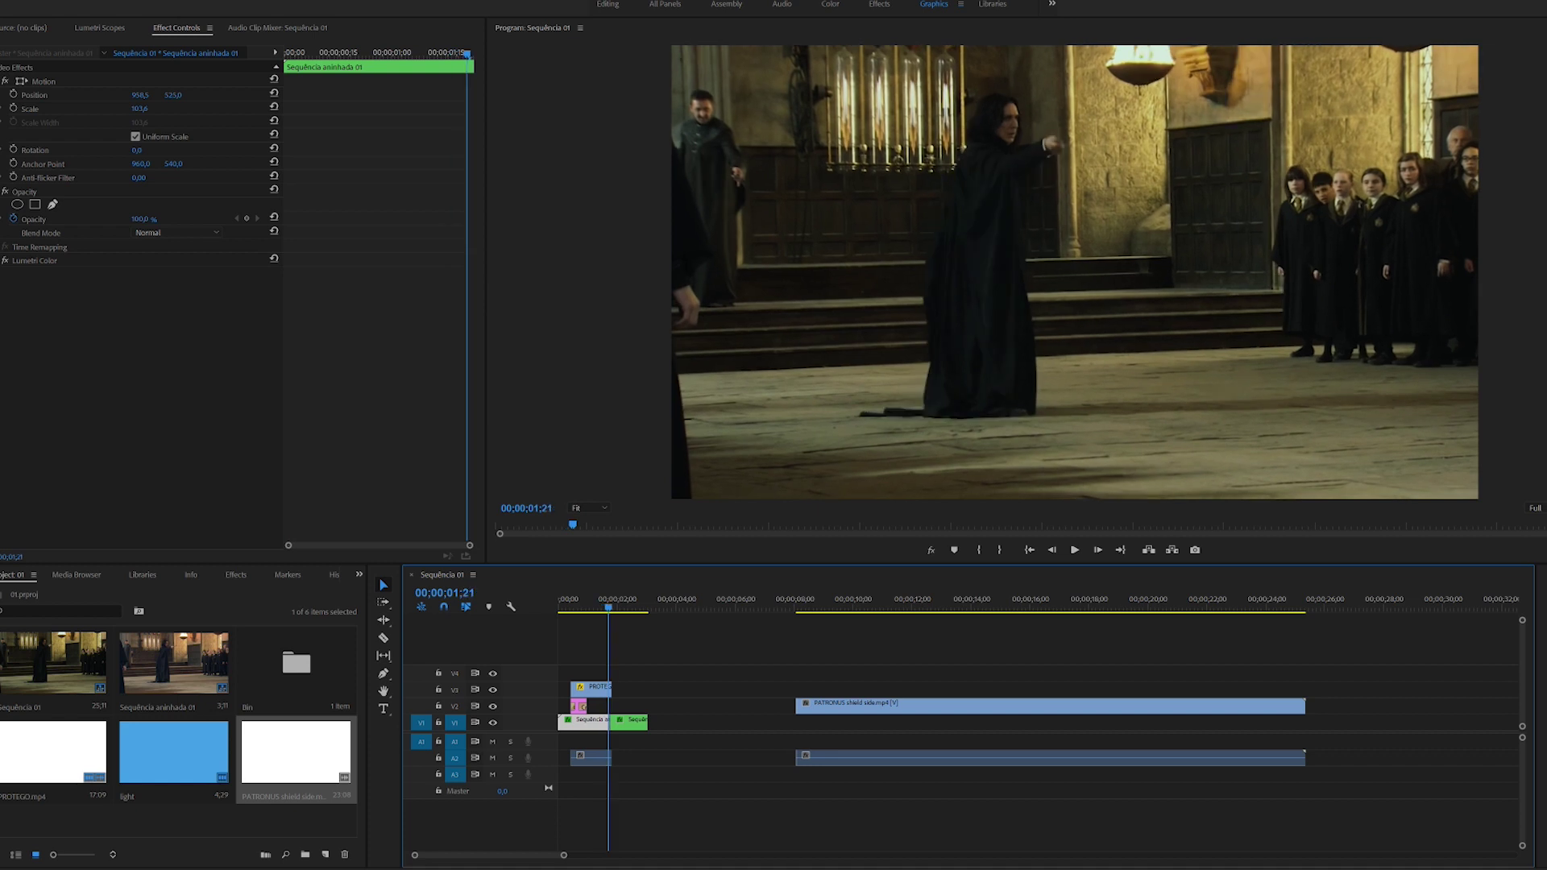
click(843, 706)
drag(843, 705, 657, 673)
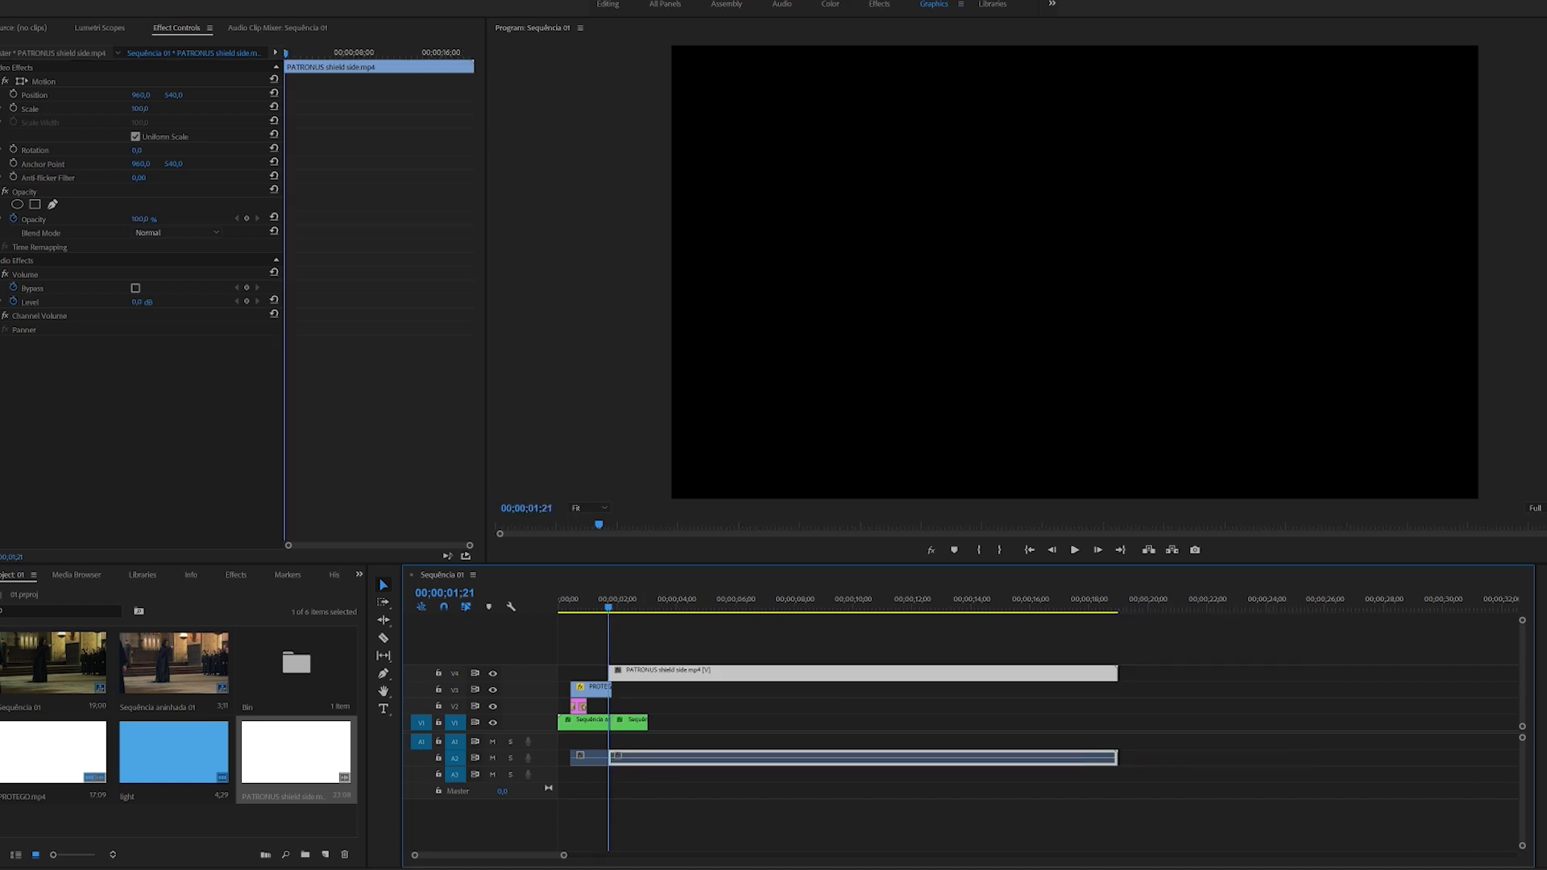
key(equal)
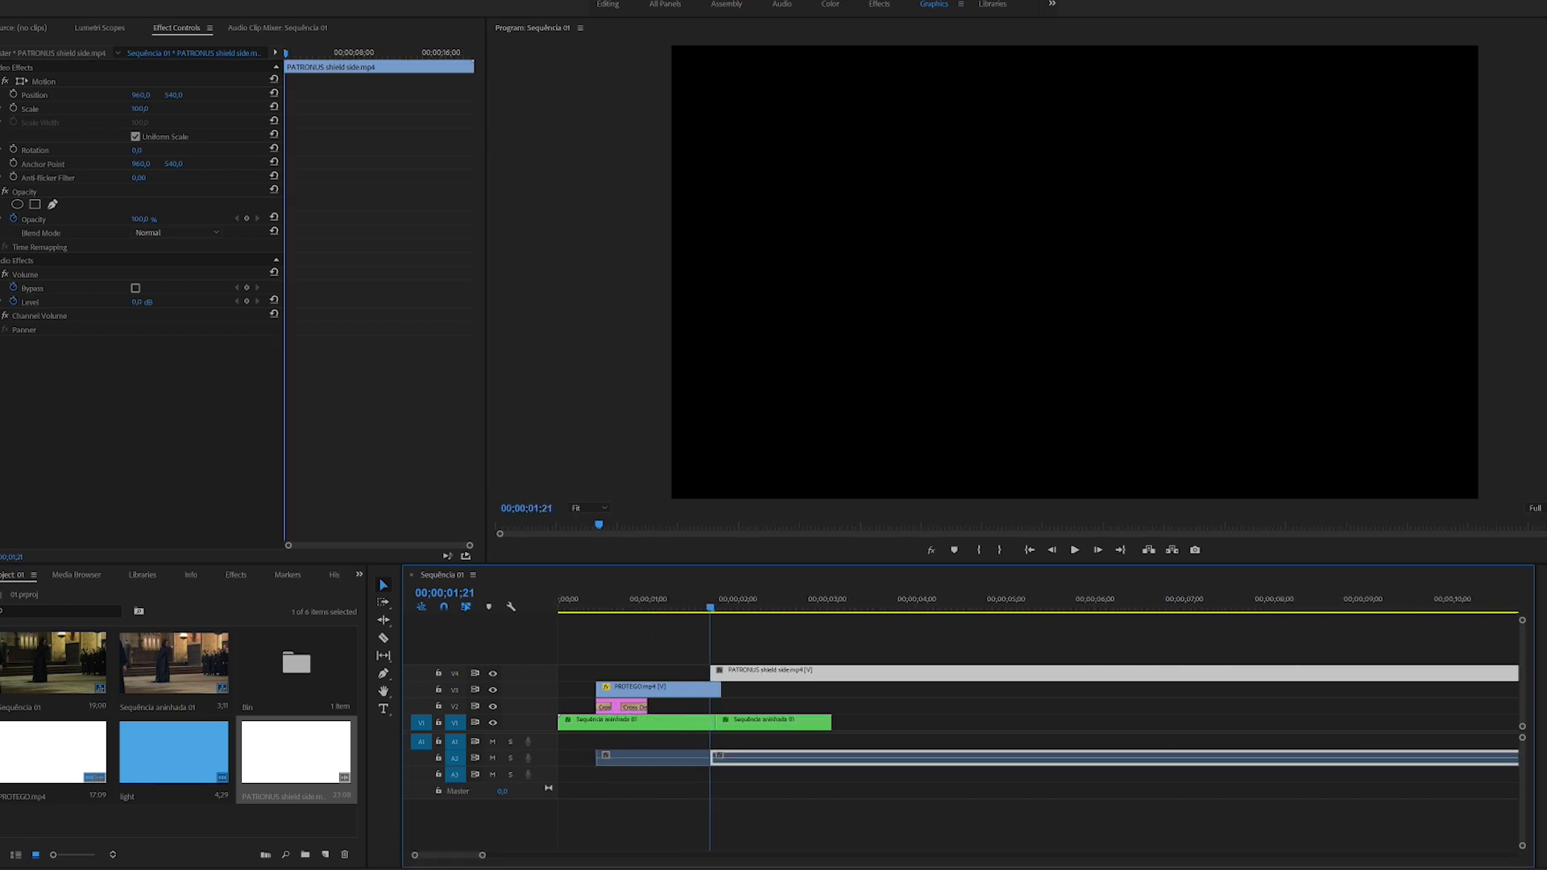
- Set the Patronus clip's blend mode to Screen and play it over the wizard footage
click(176, 232)
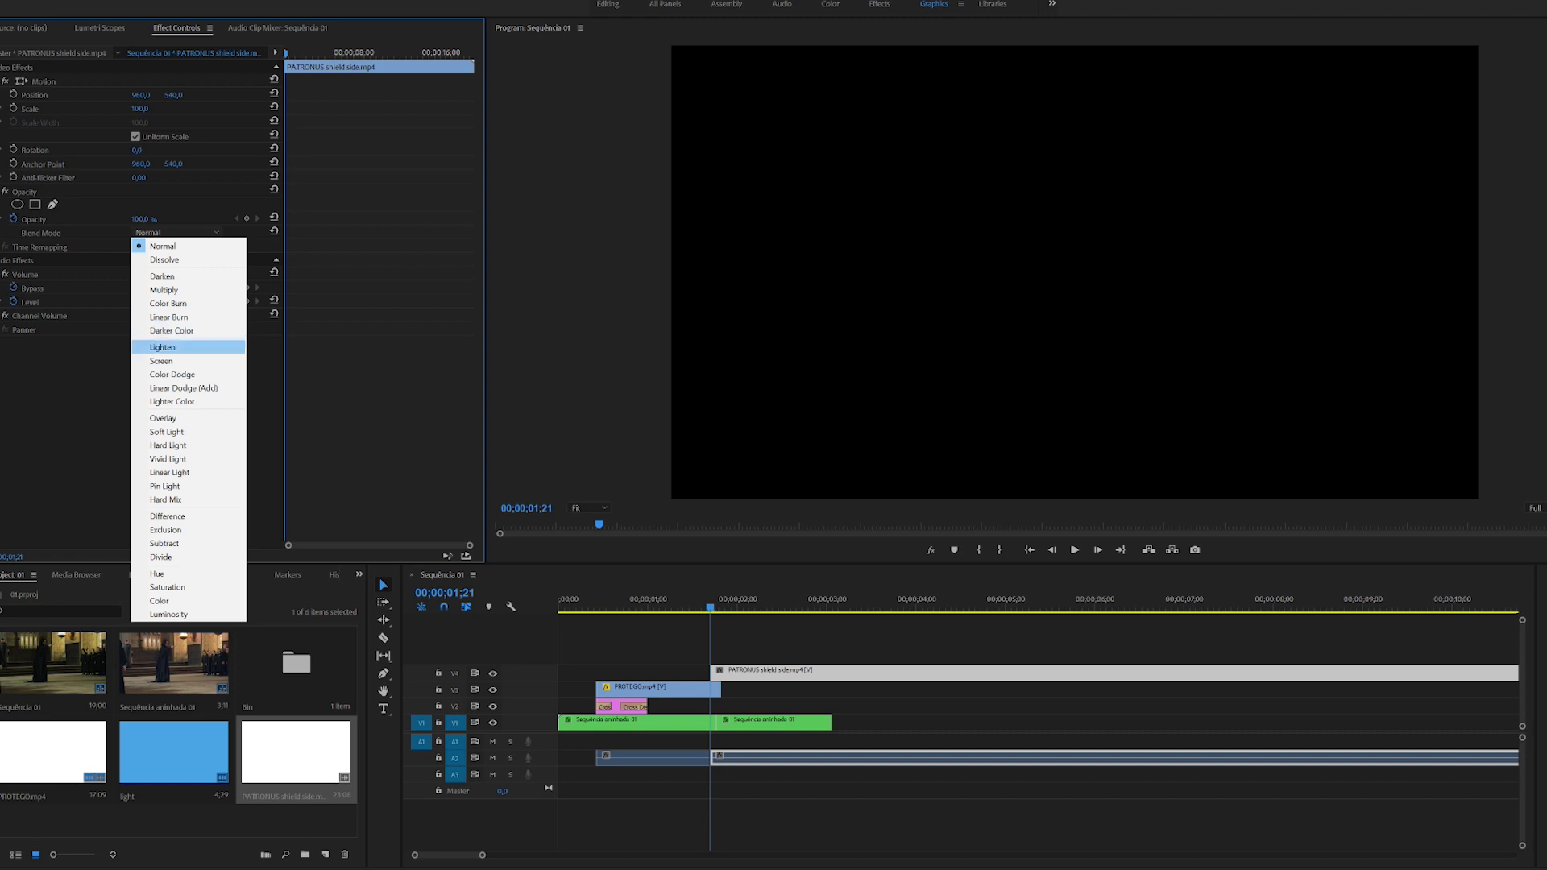
click(161, 360)
key(space)
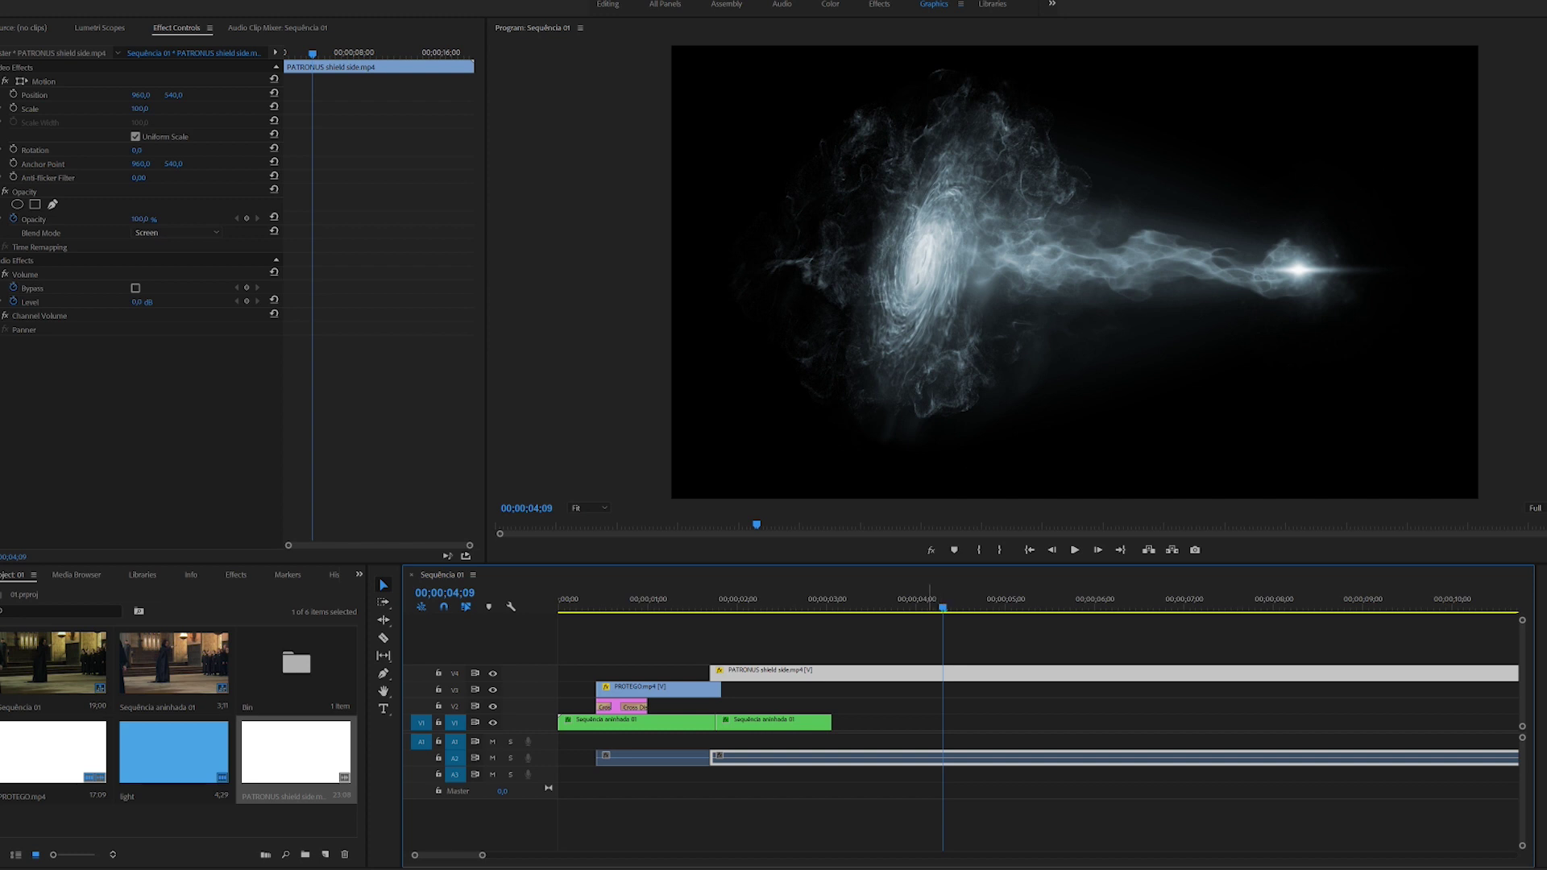
- Rotate the Patronus clip about 180°, scale it to about 96%, and position its beam's origin at the caster's wand
drag(929, 598, 770, 598)
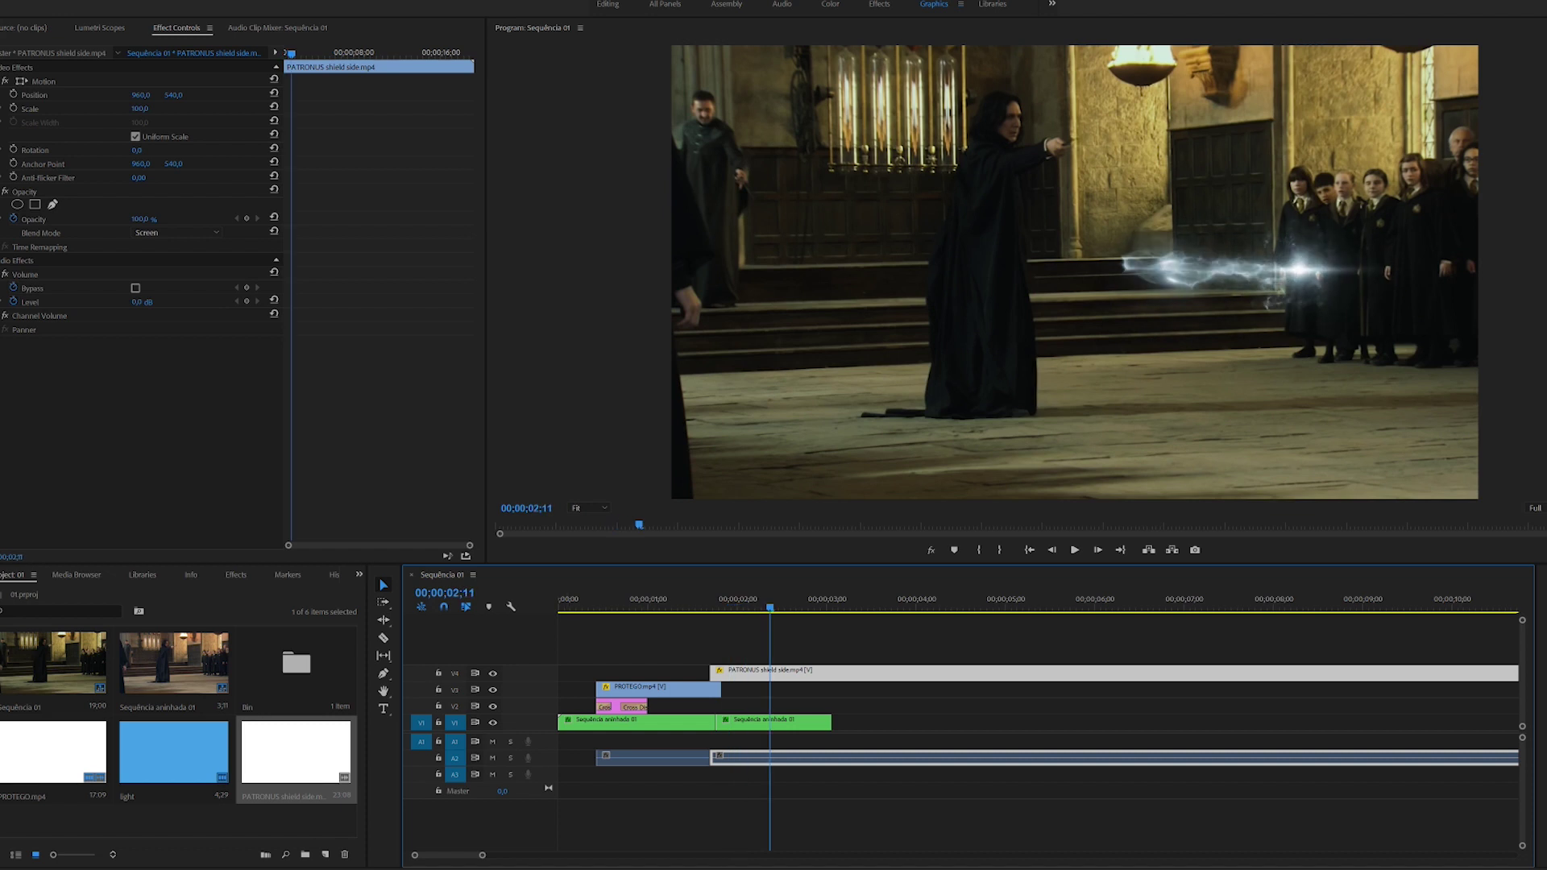
click(43, 81)
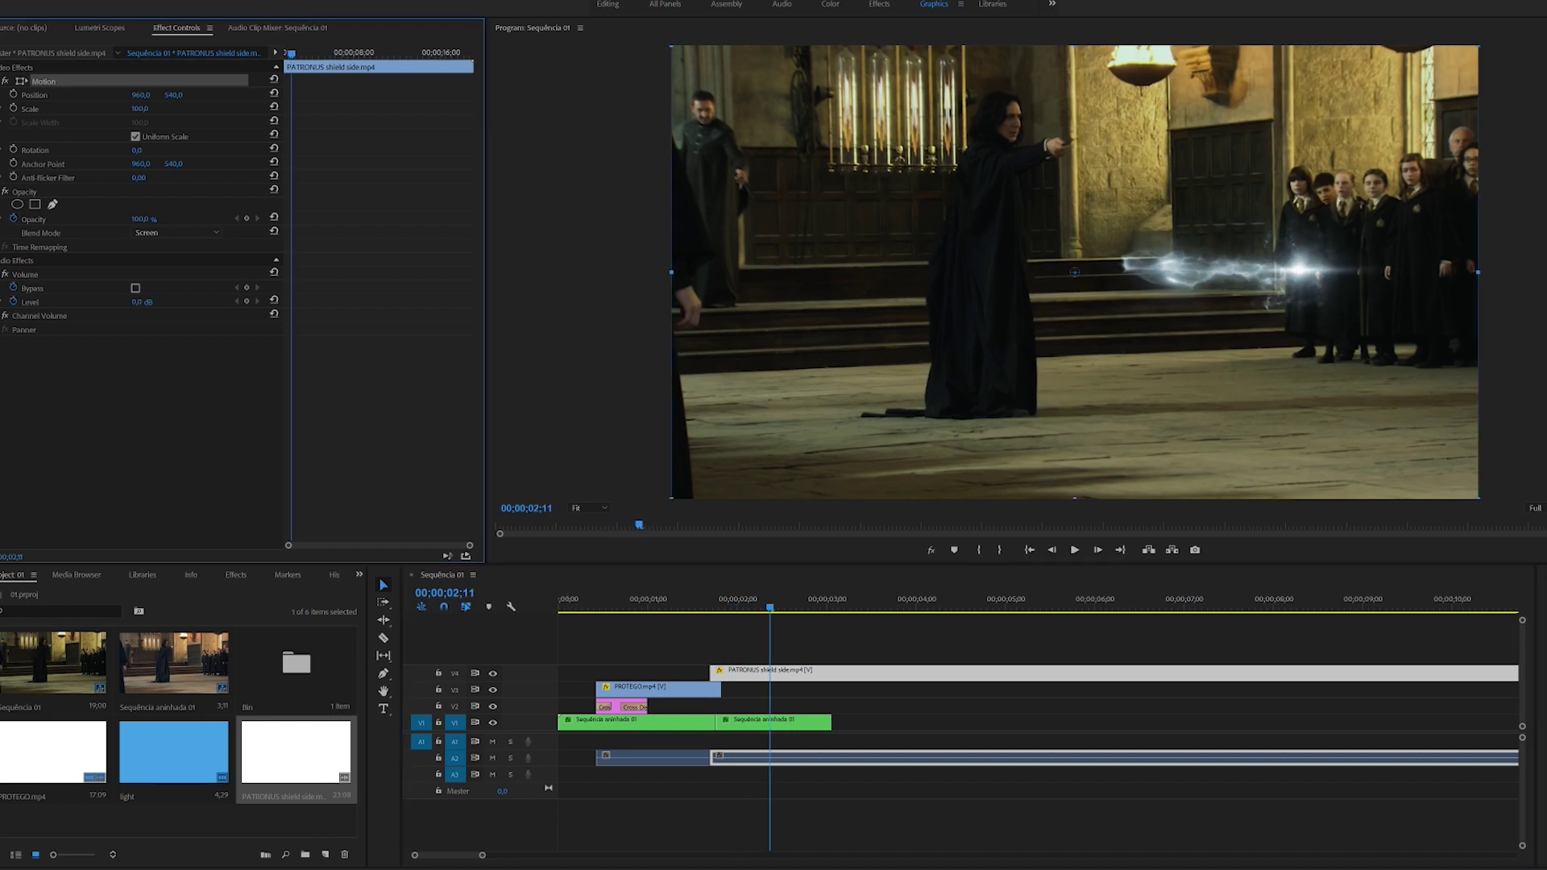
drag(1477, 498, 823, 132)
drag(966, 272, 1118, 137)
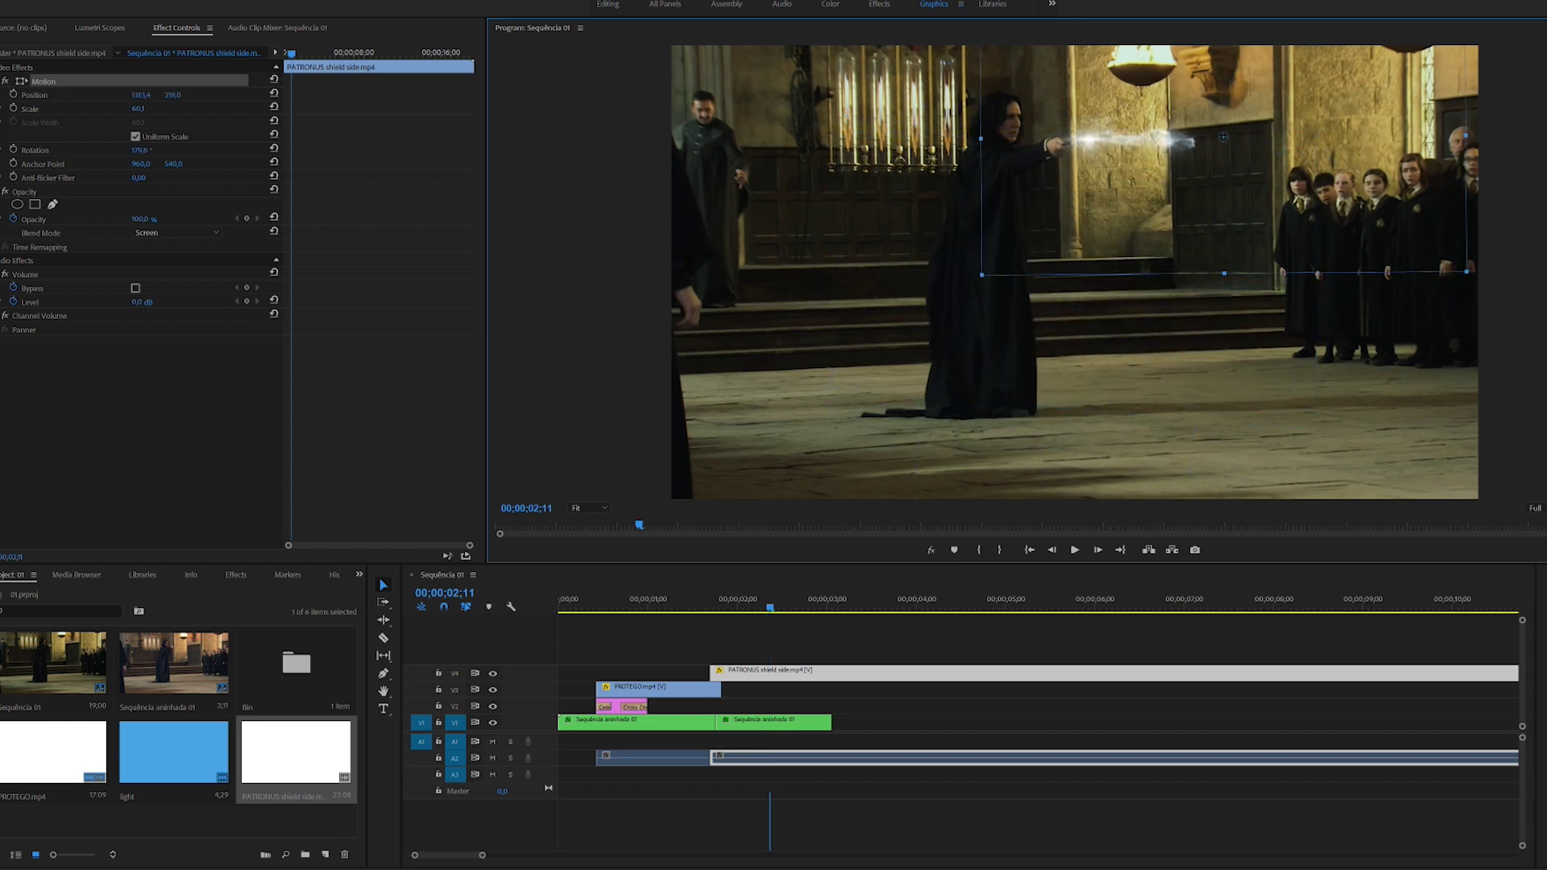
drag(981, 275, 835, 355)
drag(1118, 162, 1191, 161)
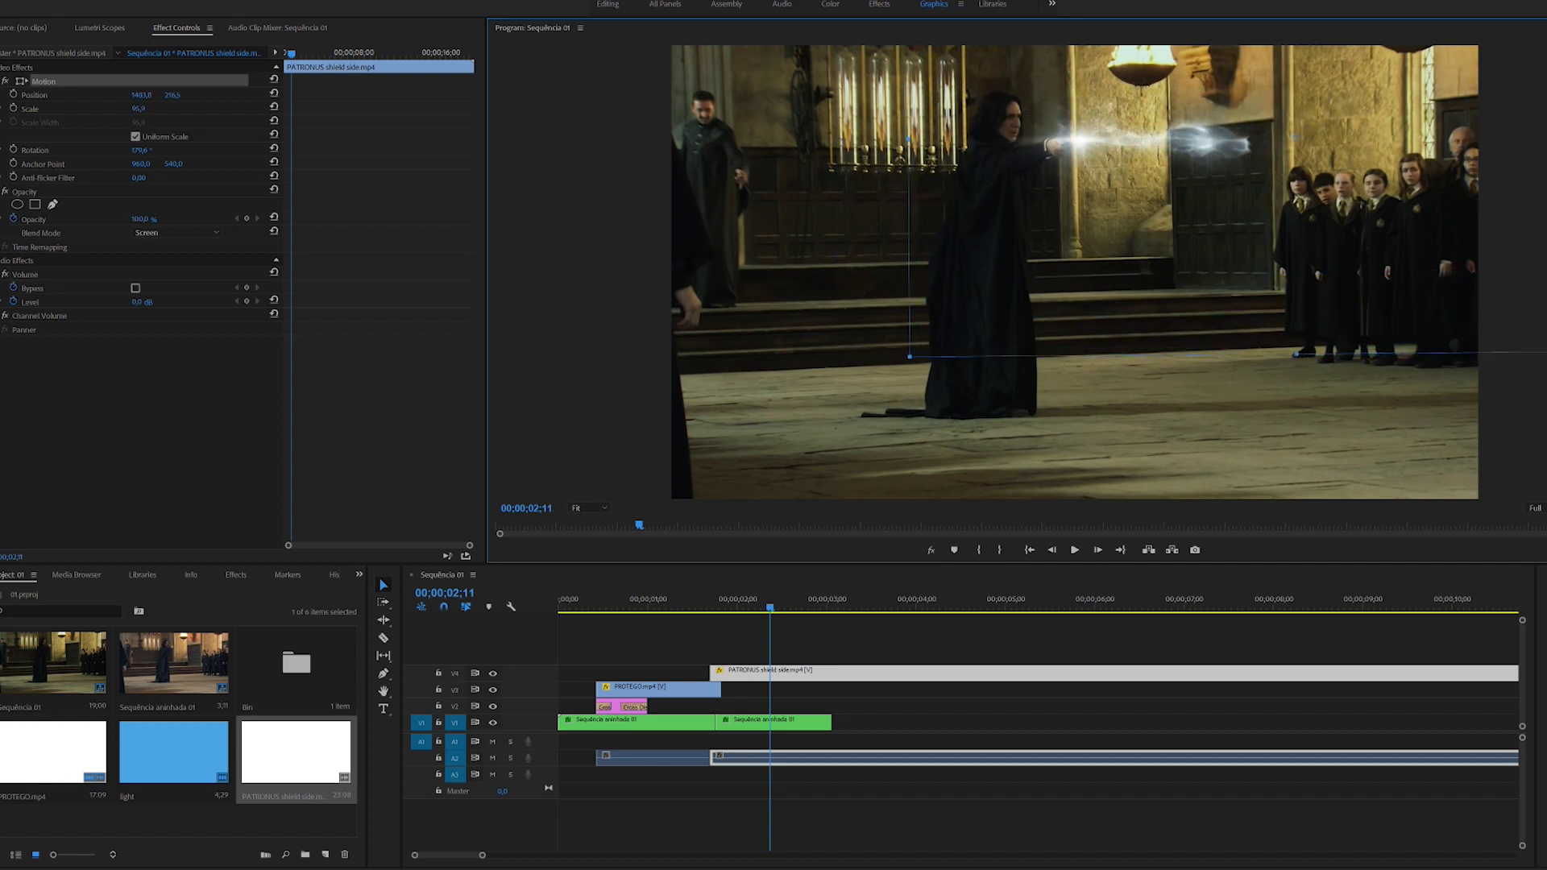
- Play back the Patronus beam twice from its beginning to check its placement and timing
drag(770, 600, 714, 600)
key(space)
drag(814, 600, 712, 600)
key(space)
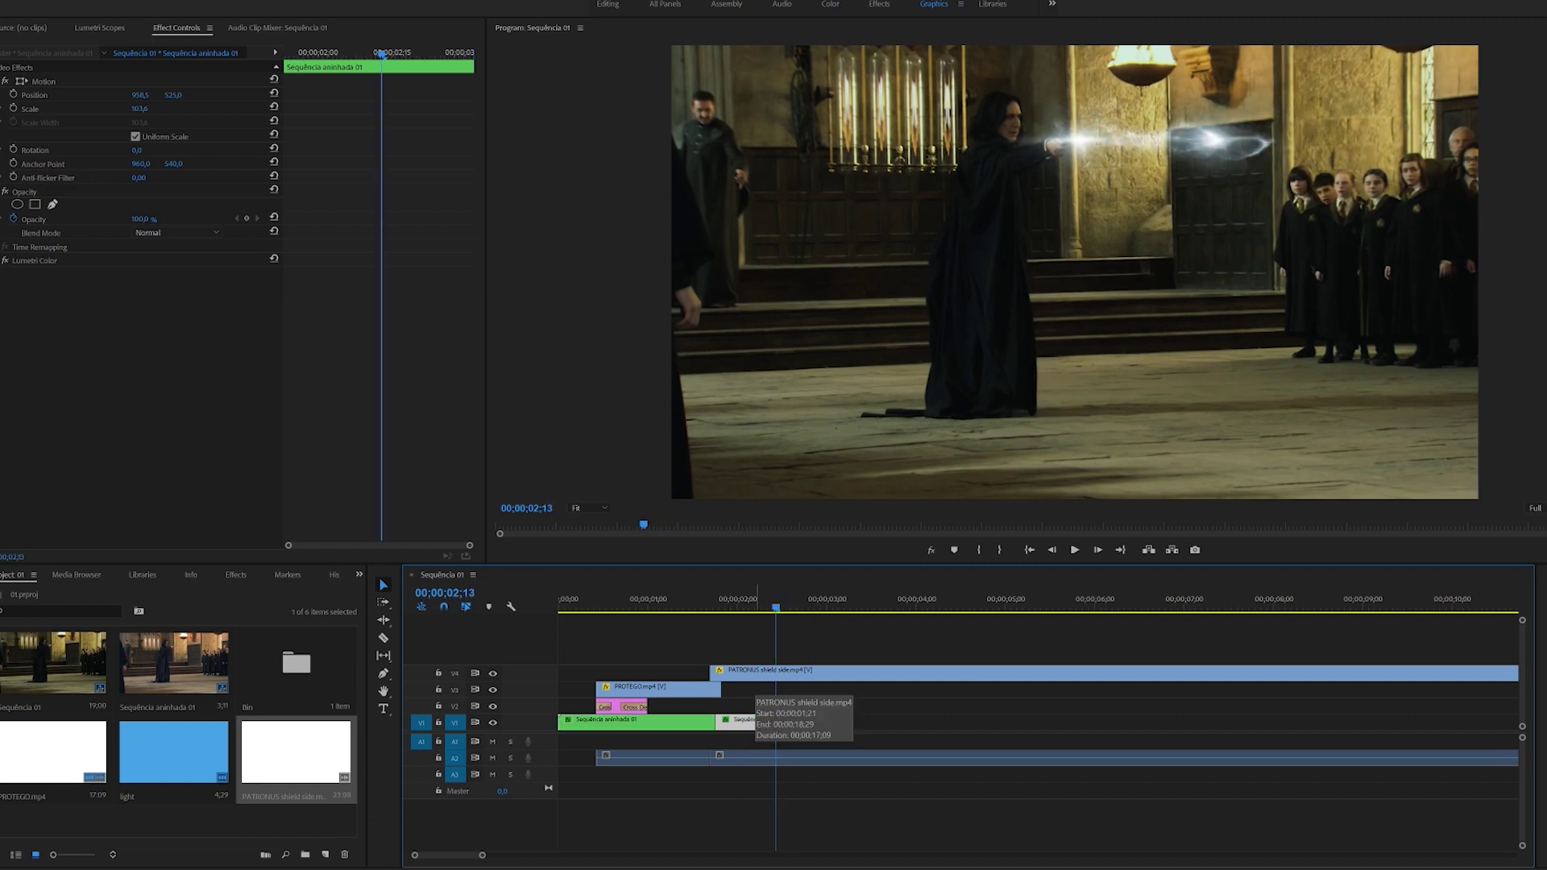
- Set the Patronus clip's speed to 400% and play the sequence from about 00;00;01;07 to check the faster beam
click(755, 673)
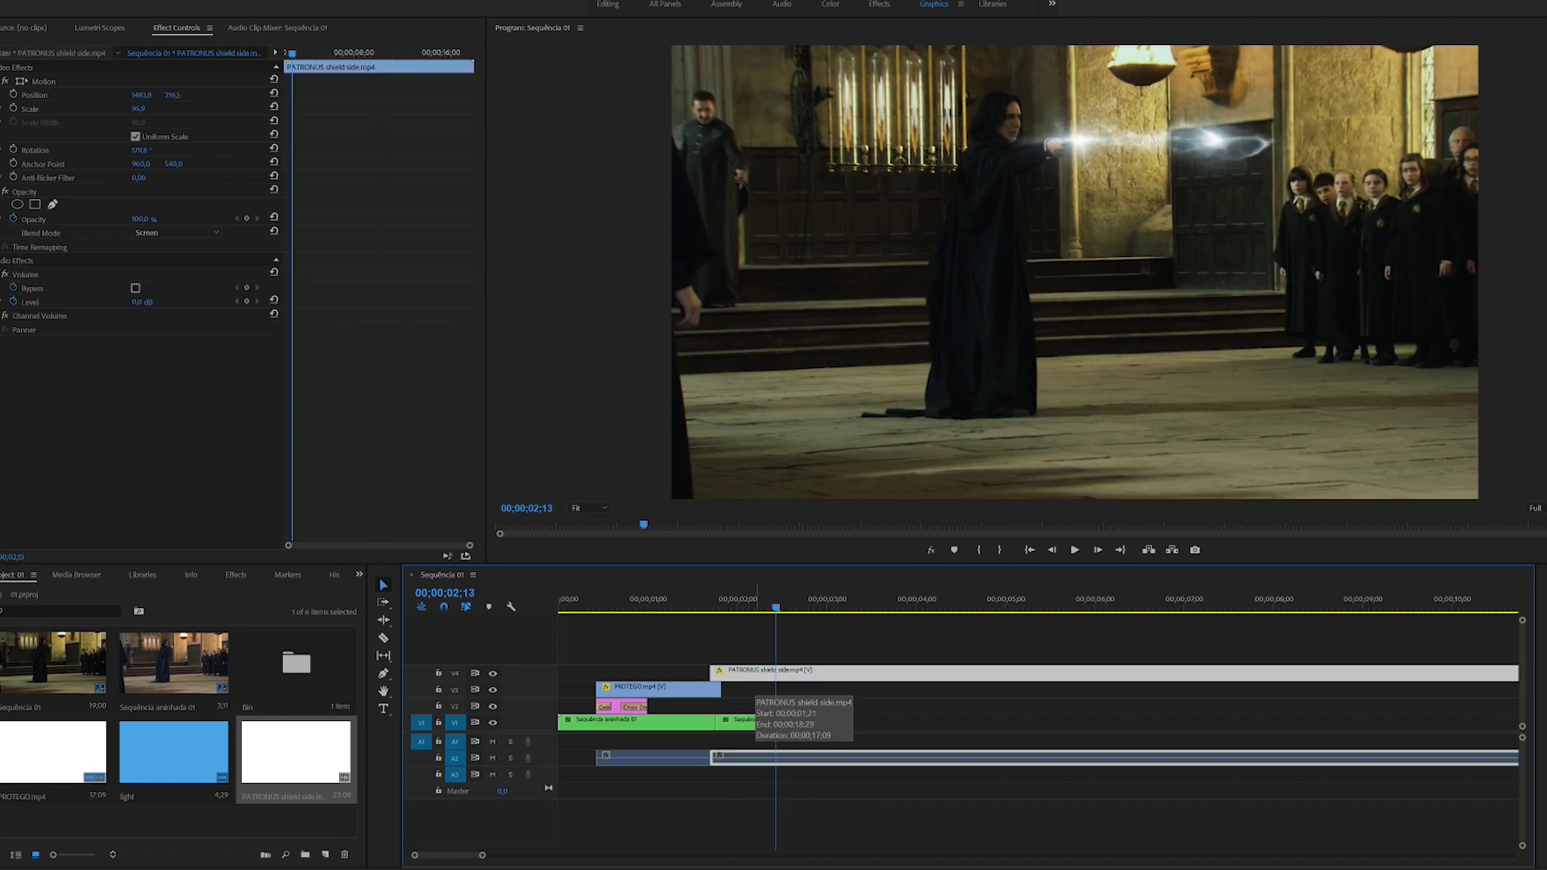
right_click(753, 674)
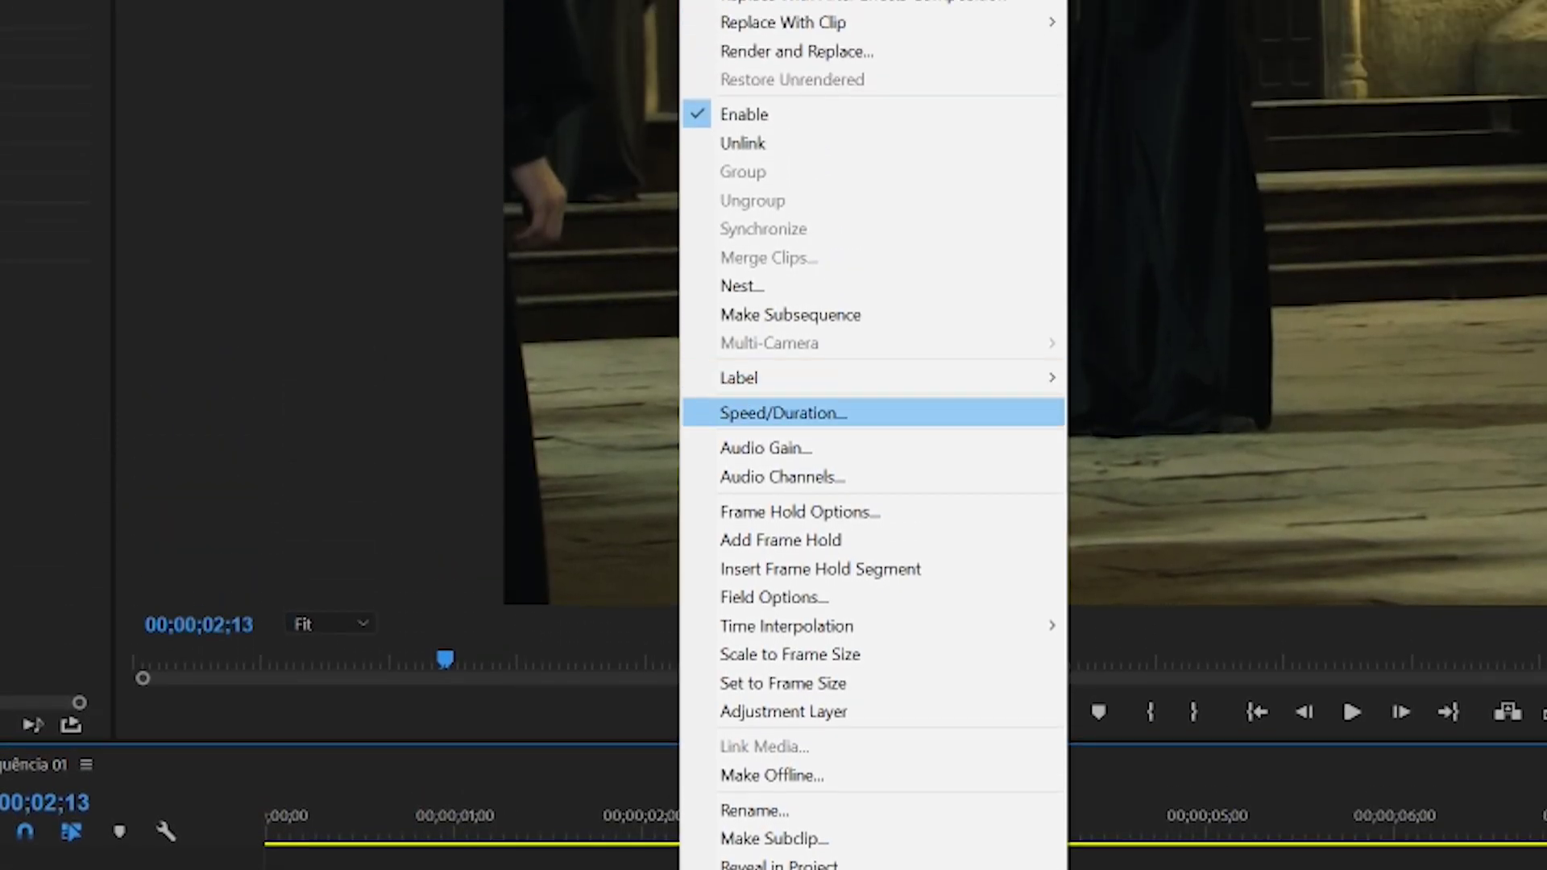
click(783, 412)
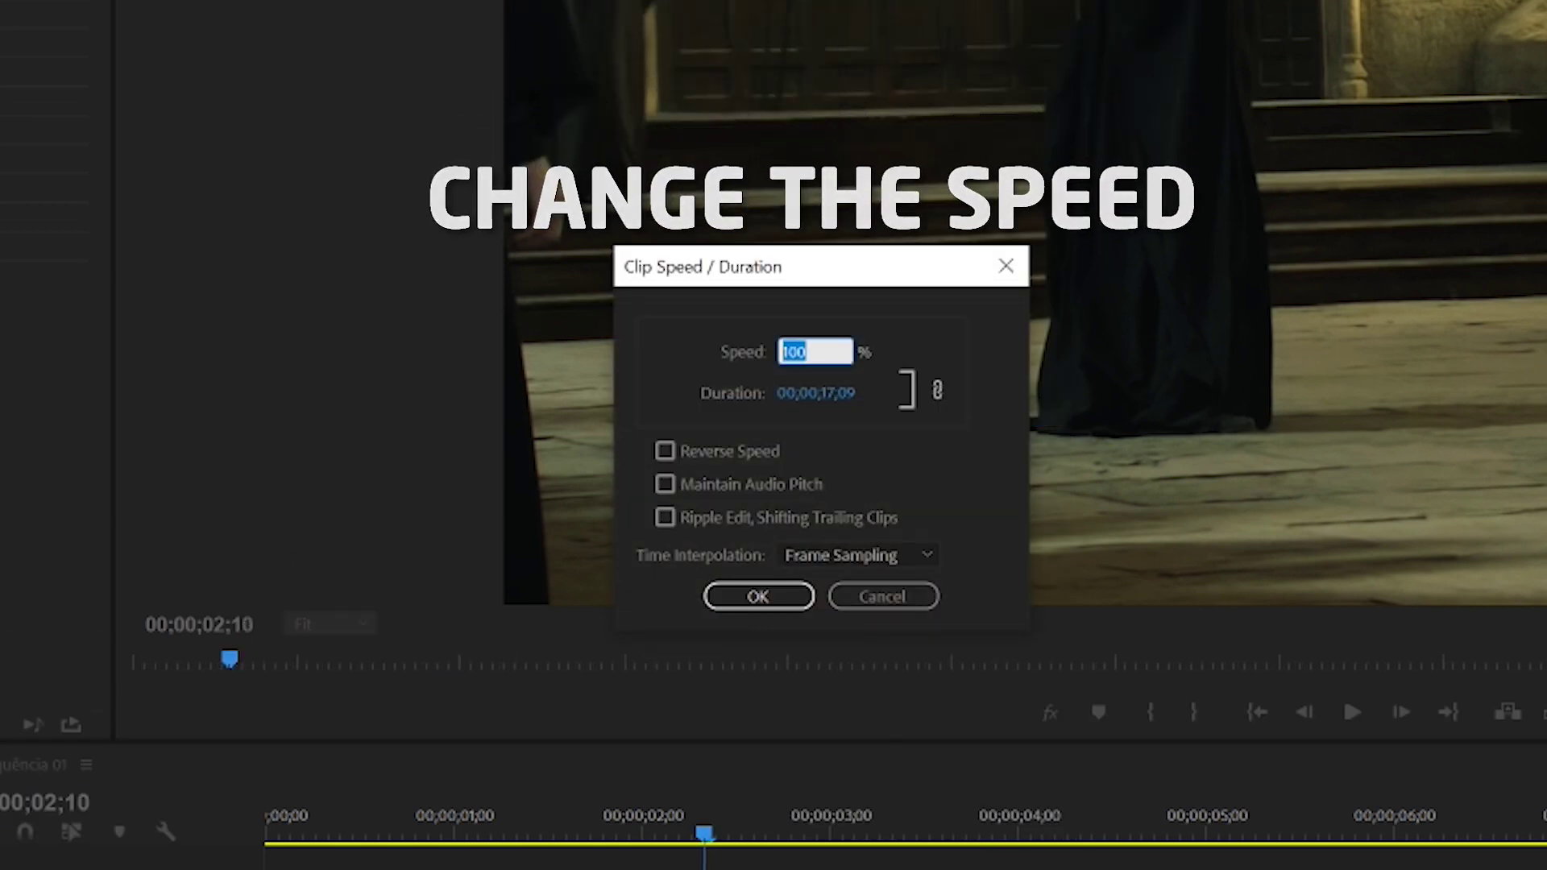
text(4)
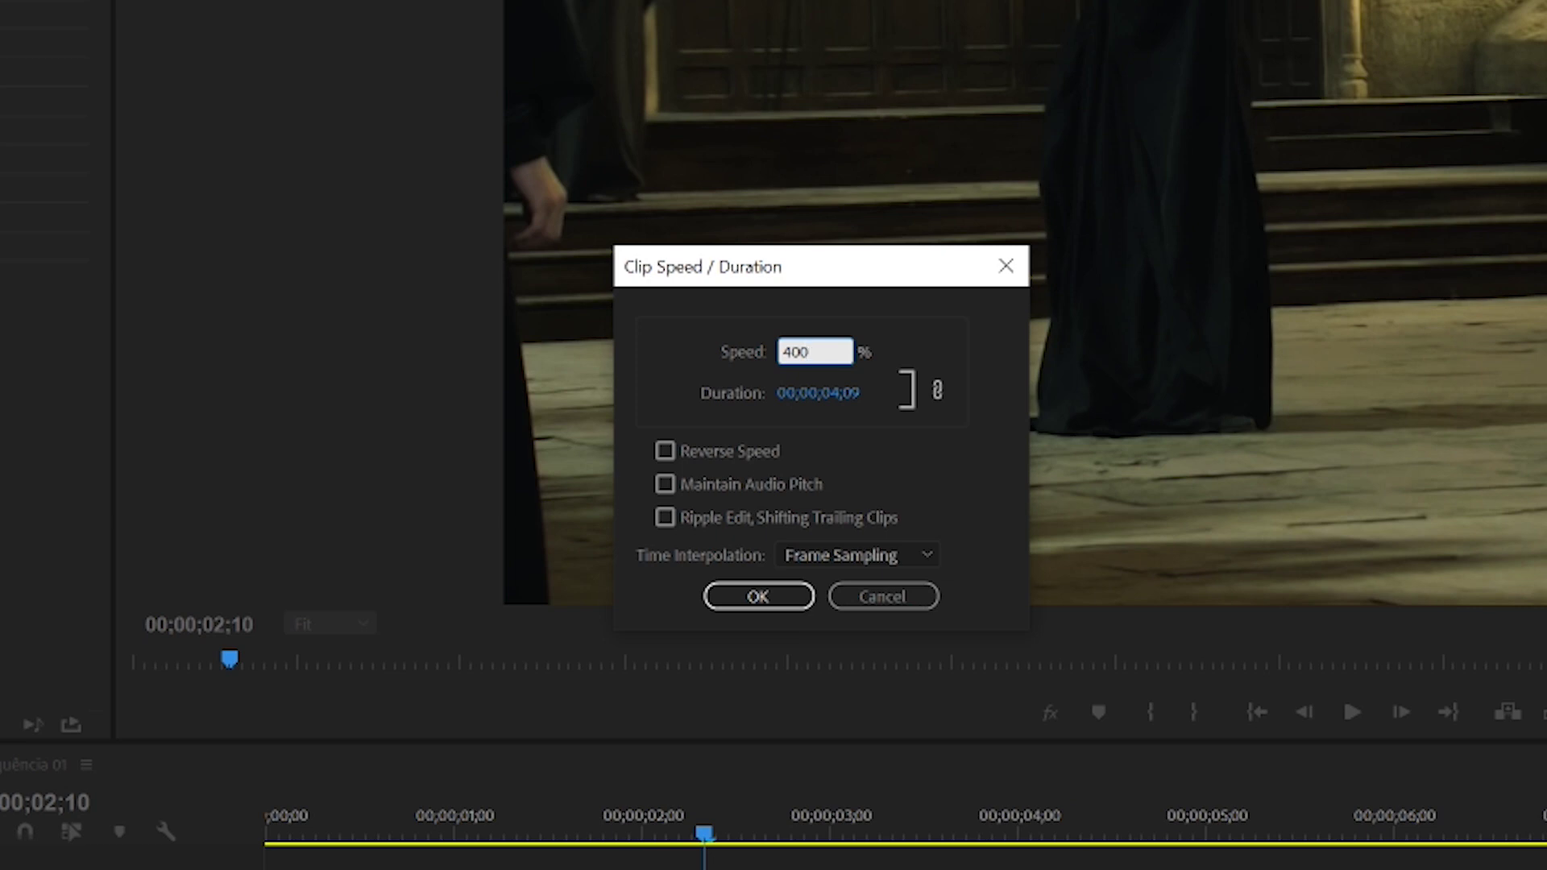
key(Return)
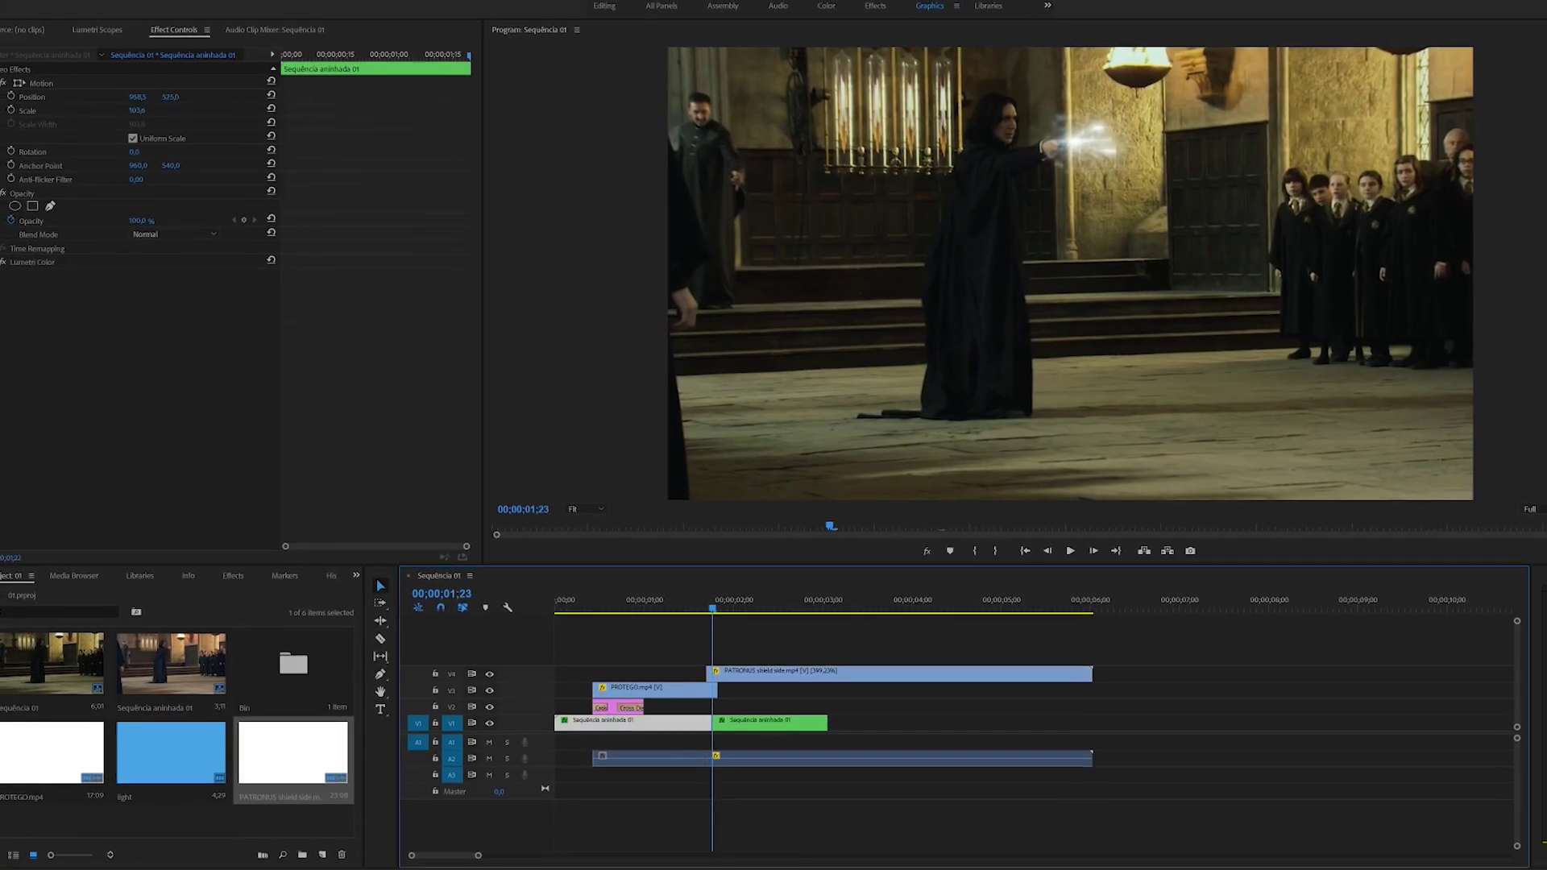
drag(712, 608, 664, 608)
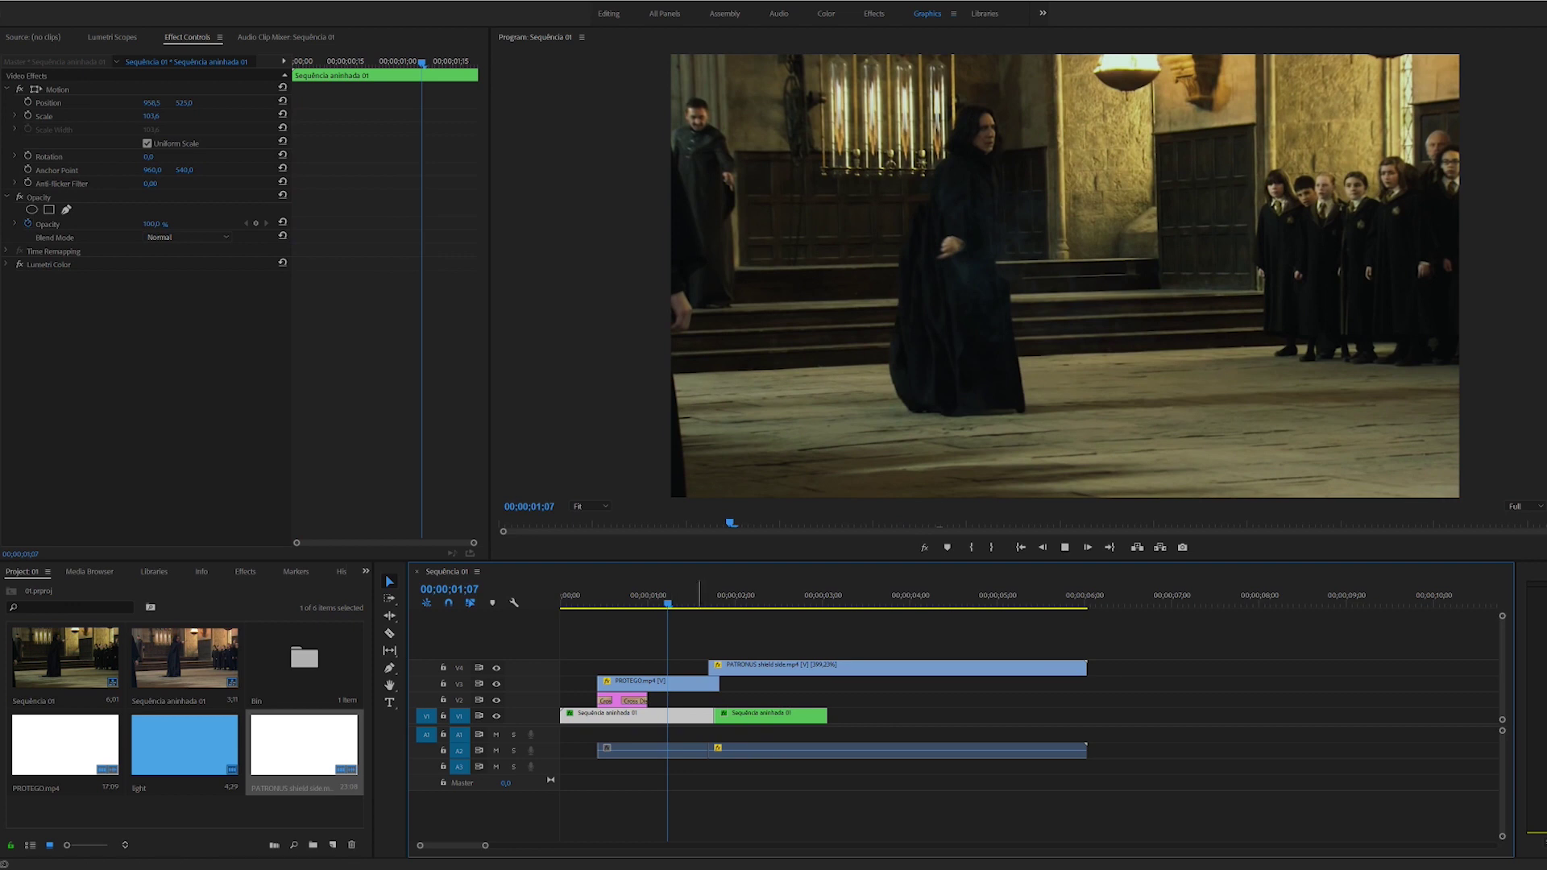
key(space)
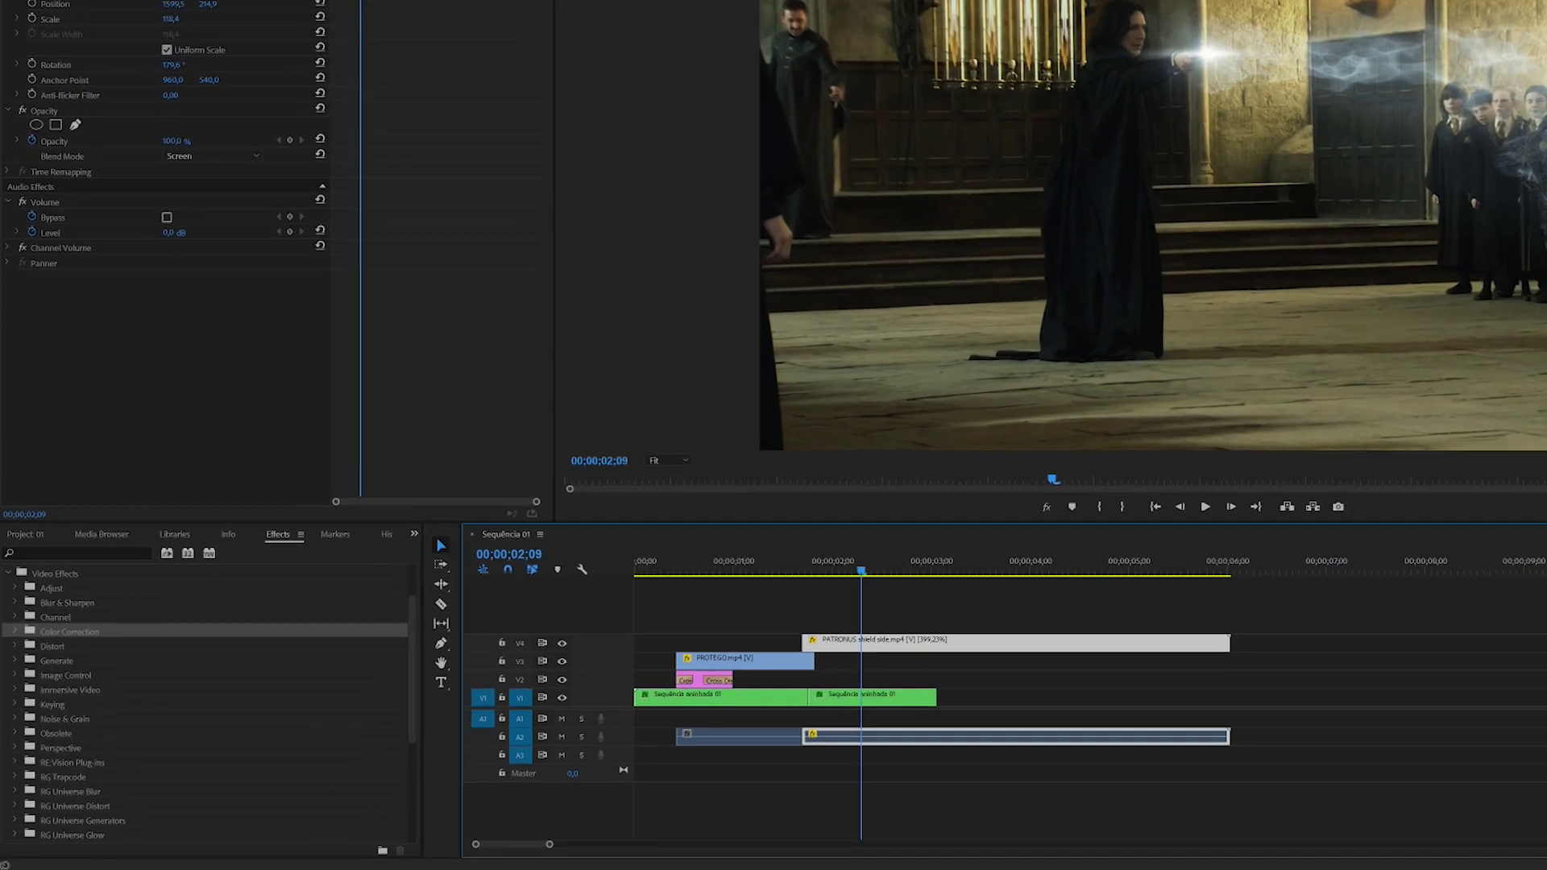
- Apply RGB Curves to the Patronus clip and bend its red curve upward in the midtones to tint the beam red
click(68, 588)
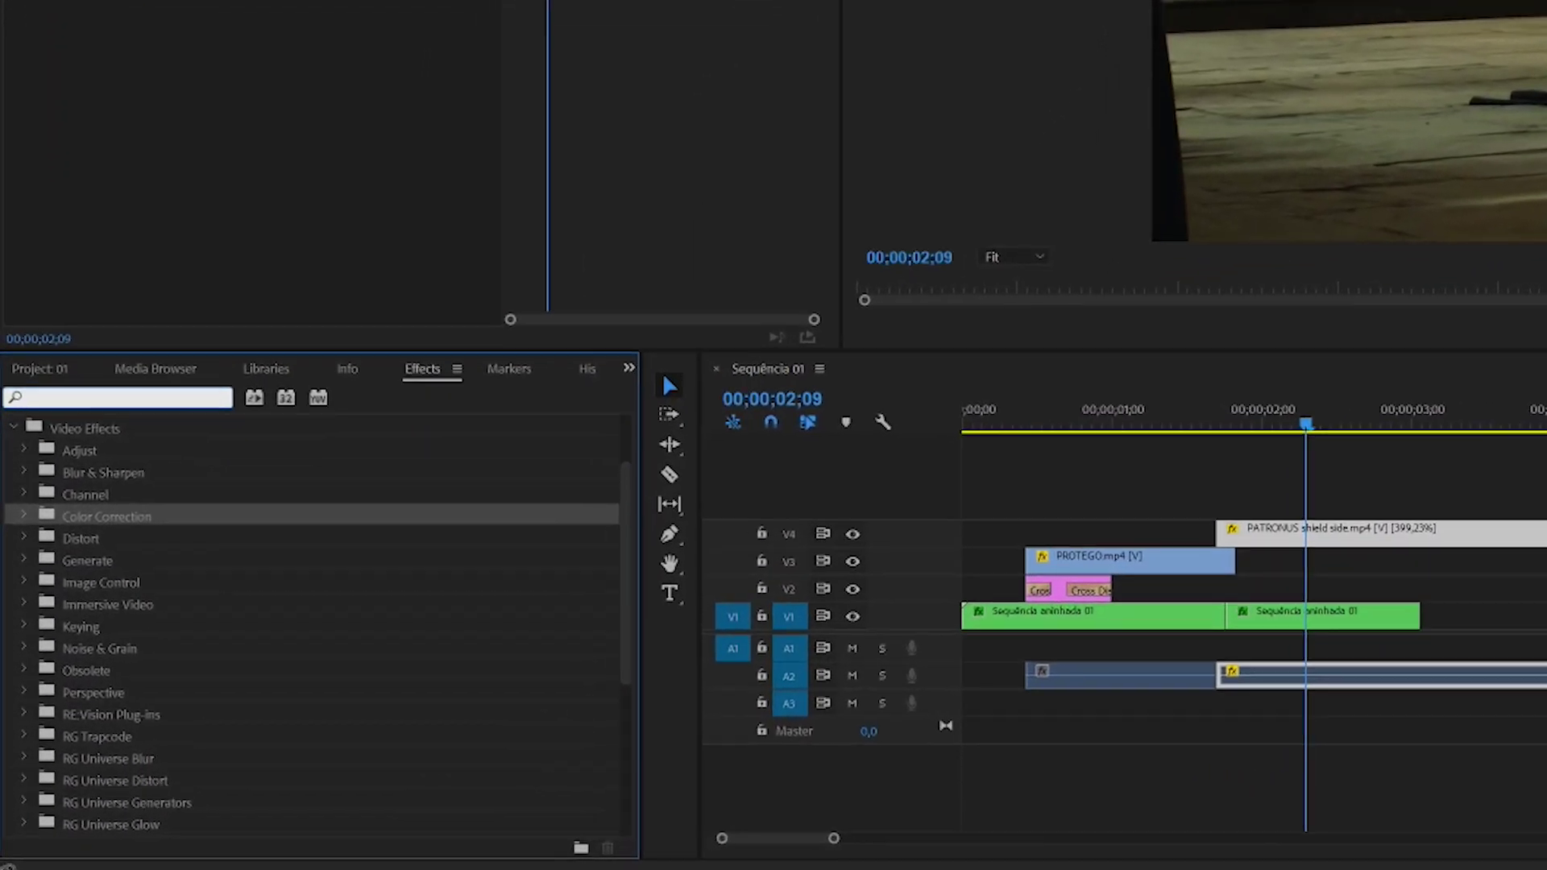
text(curves)
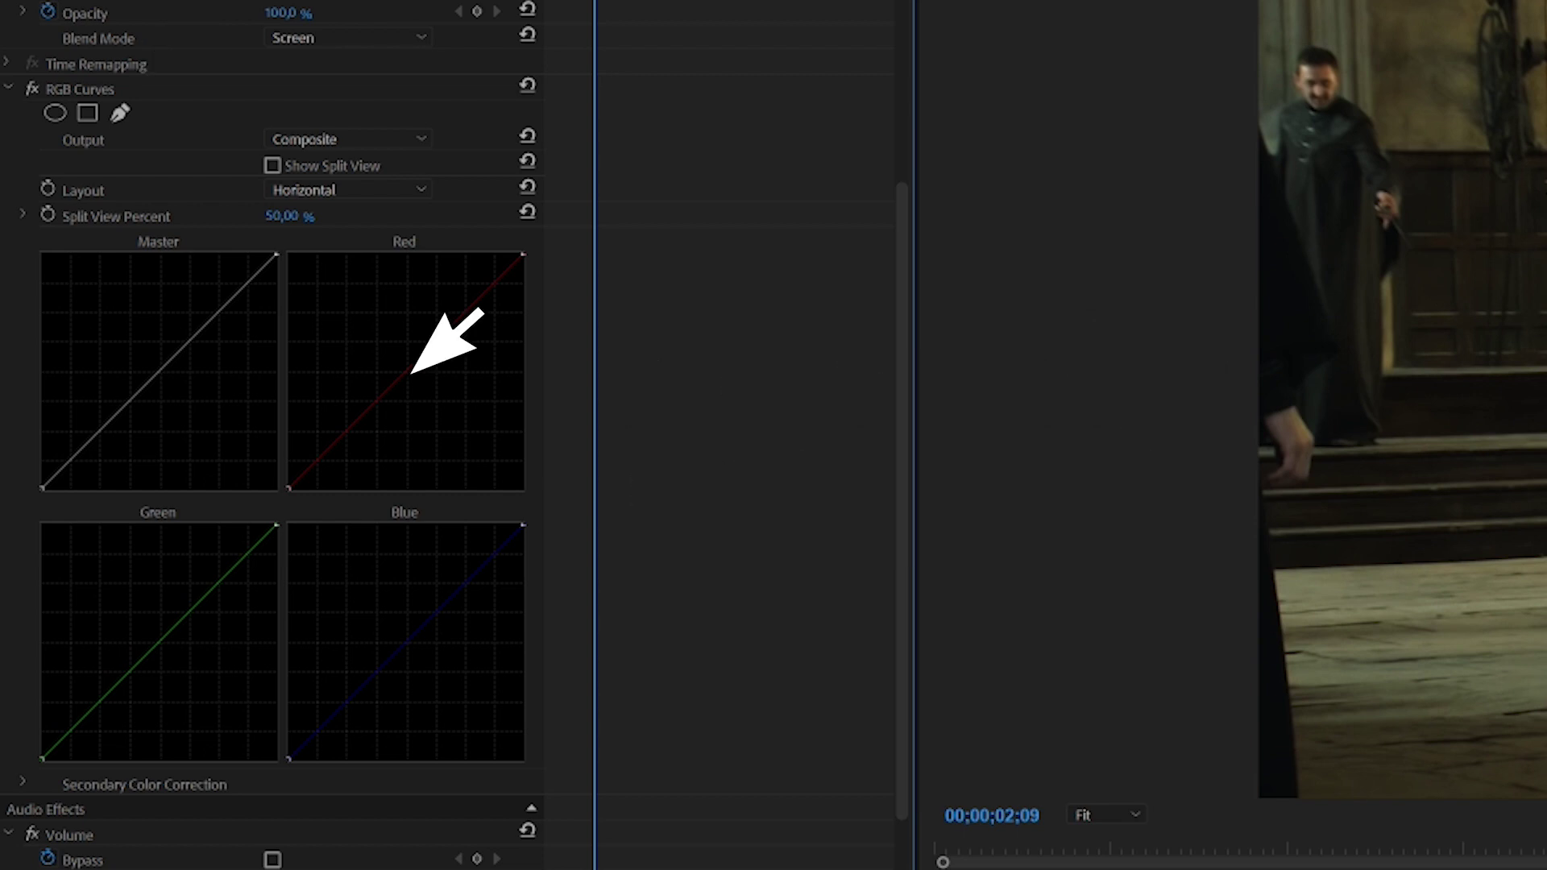
drag(402, 375, 388, 368)
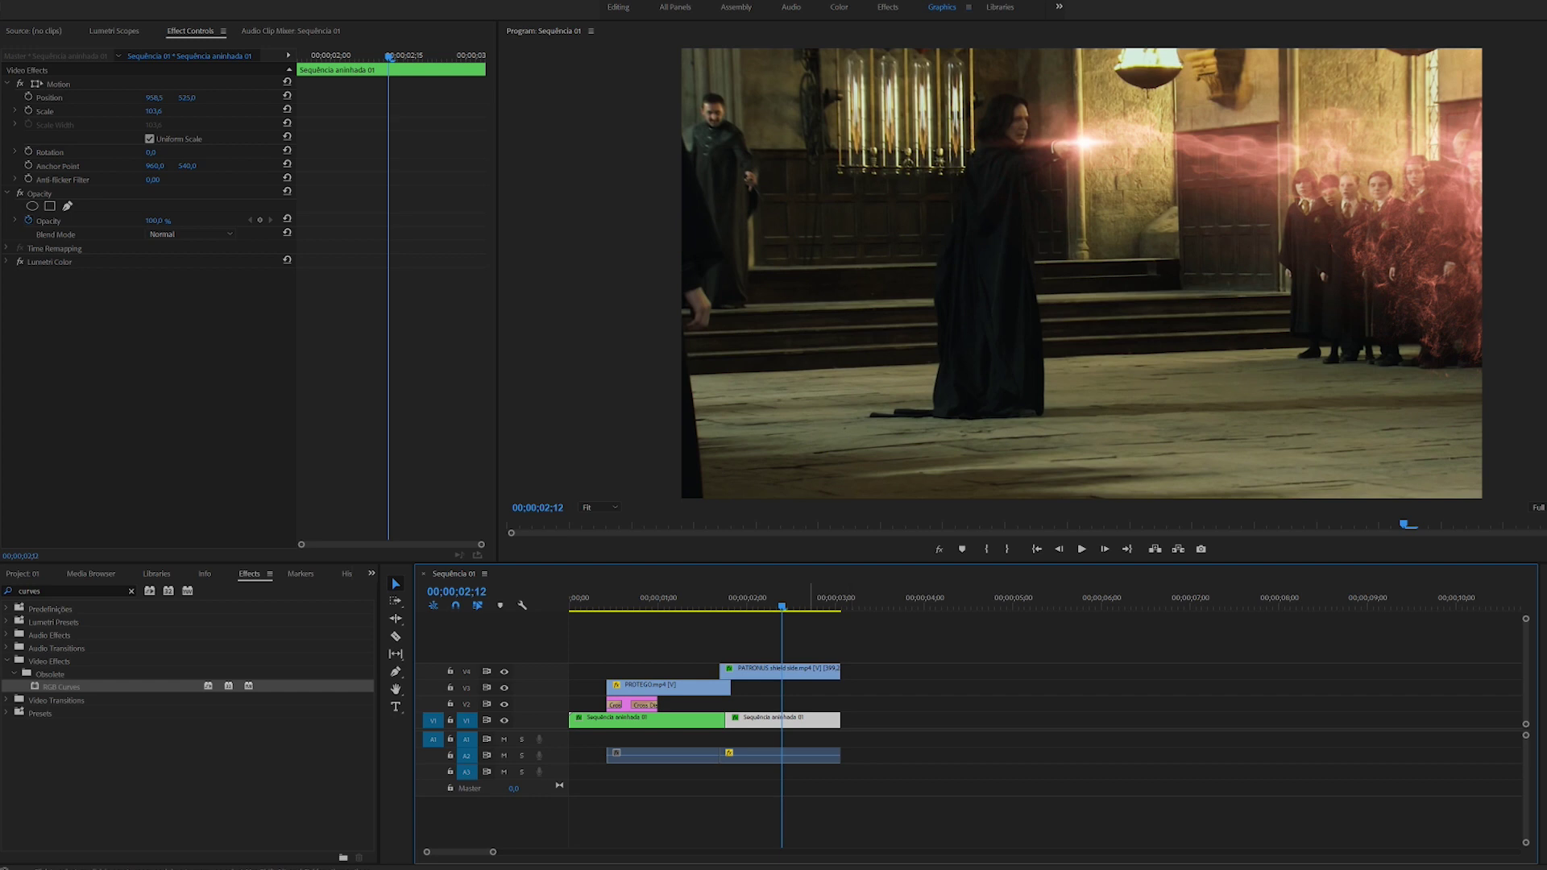
click(806, 670)
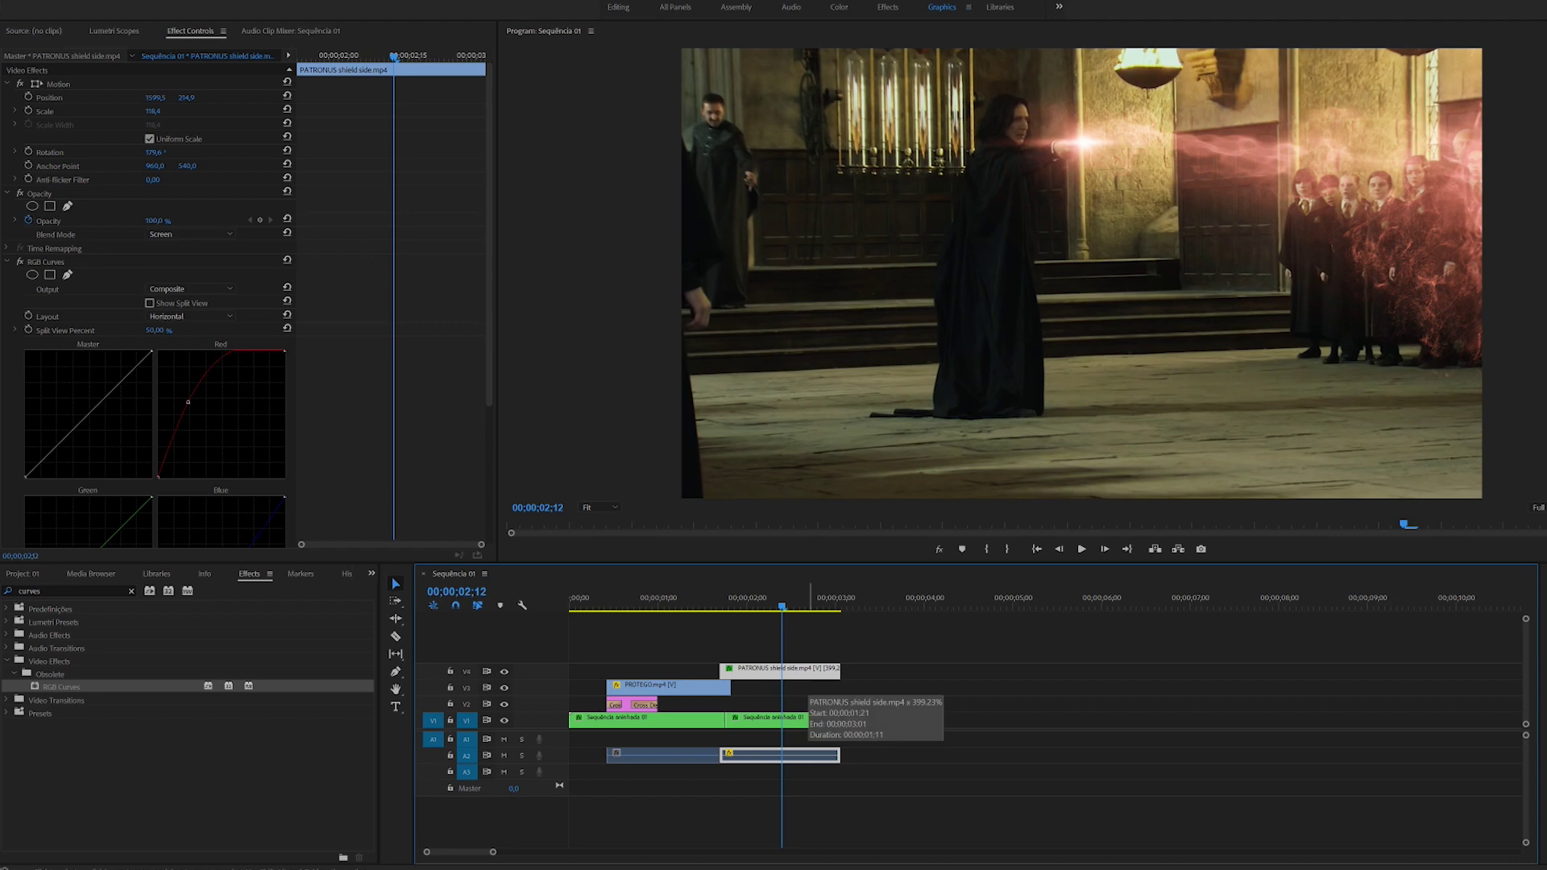